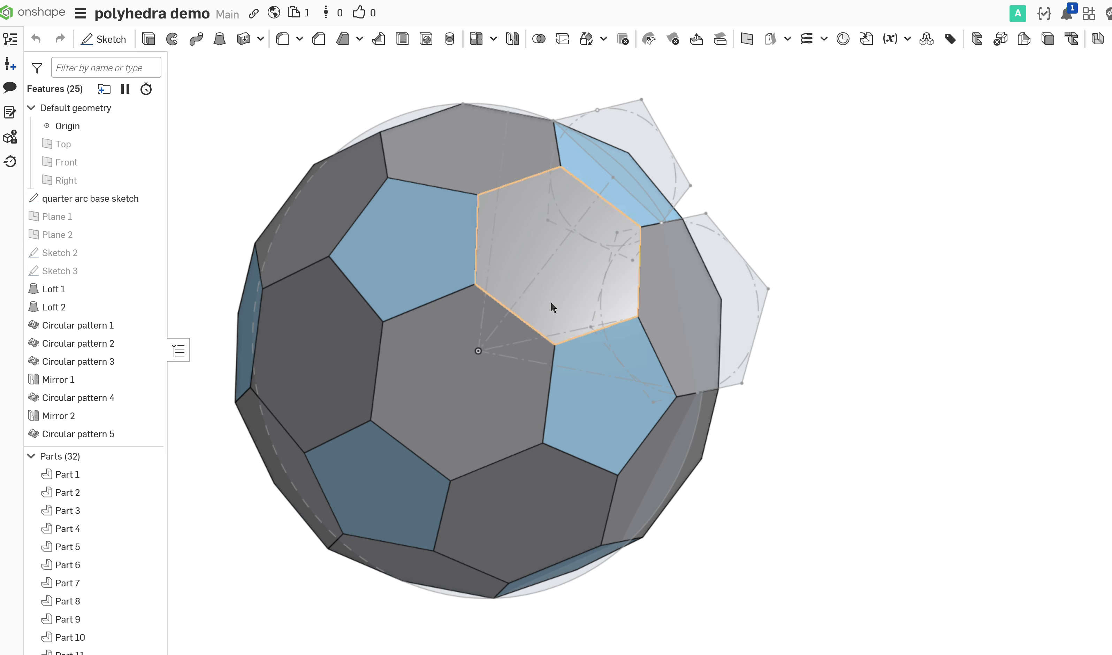
Examine the finished polyhedron and the points of the quarter arc base sketch at the midpoints of its face edges
middle_drag(551, 302, 596, 330)
right_drag(597, 330, 537, 325)
middle_drag(537, 325, 530, 315)
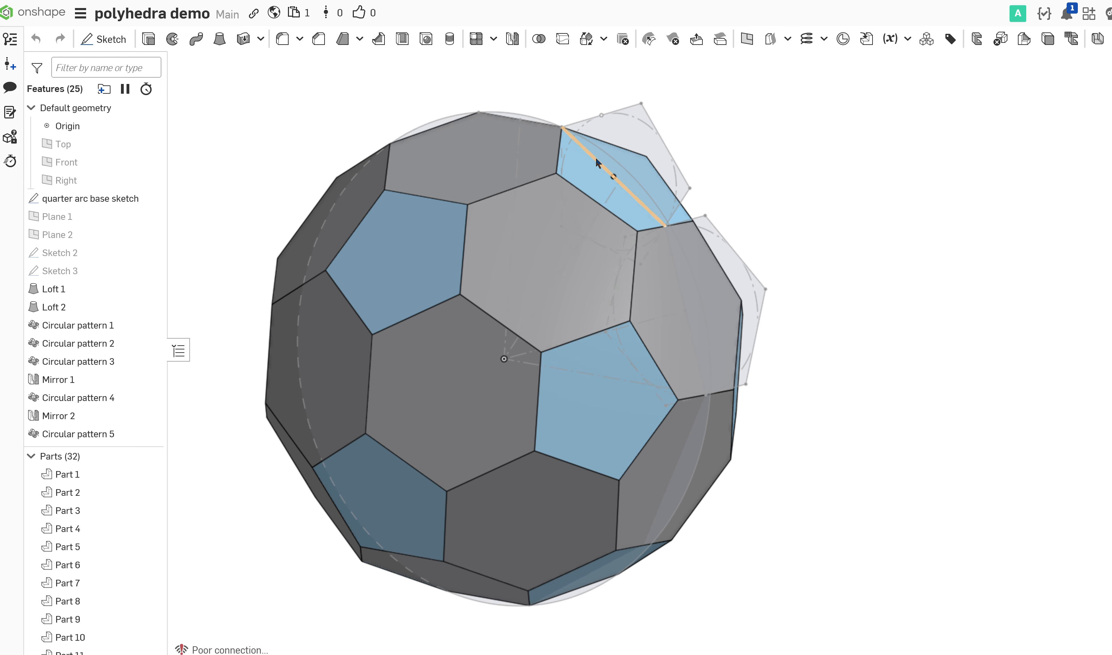
click(521, 119)
click(705, 394)
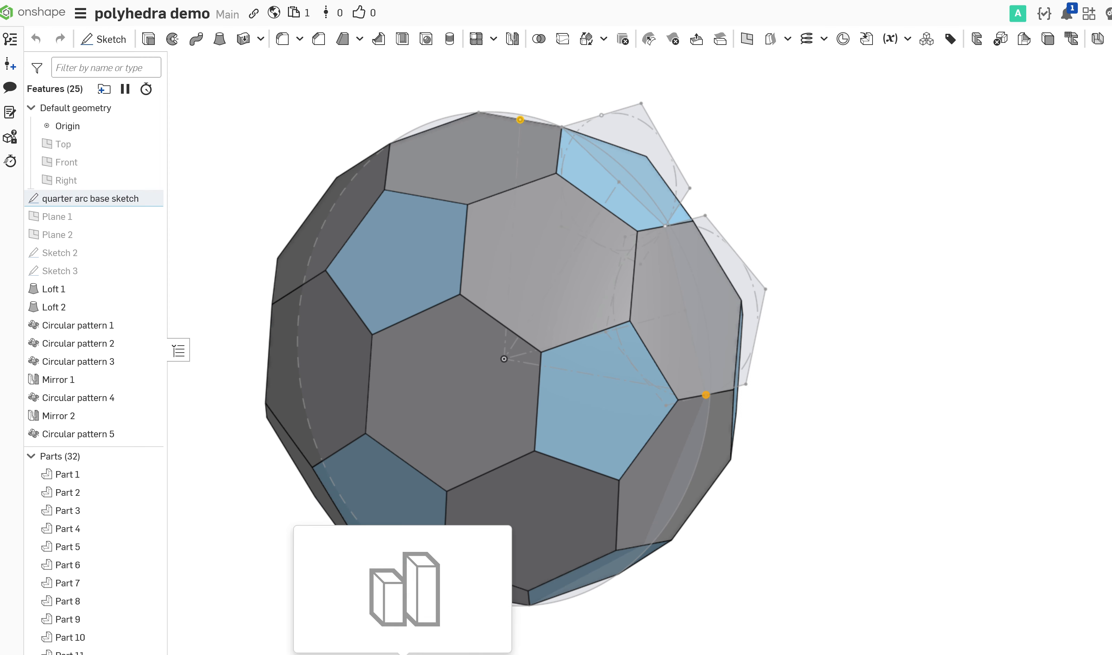
Open the empty Part Studio, start a new sketch on the Front plane, and view it normal to the plane
click(403, 654)
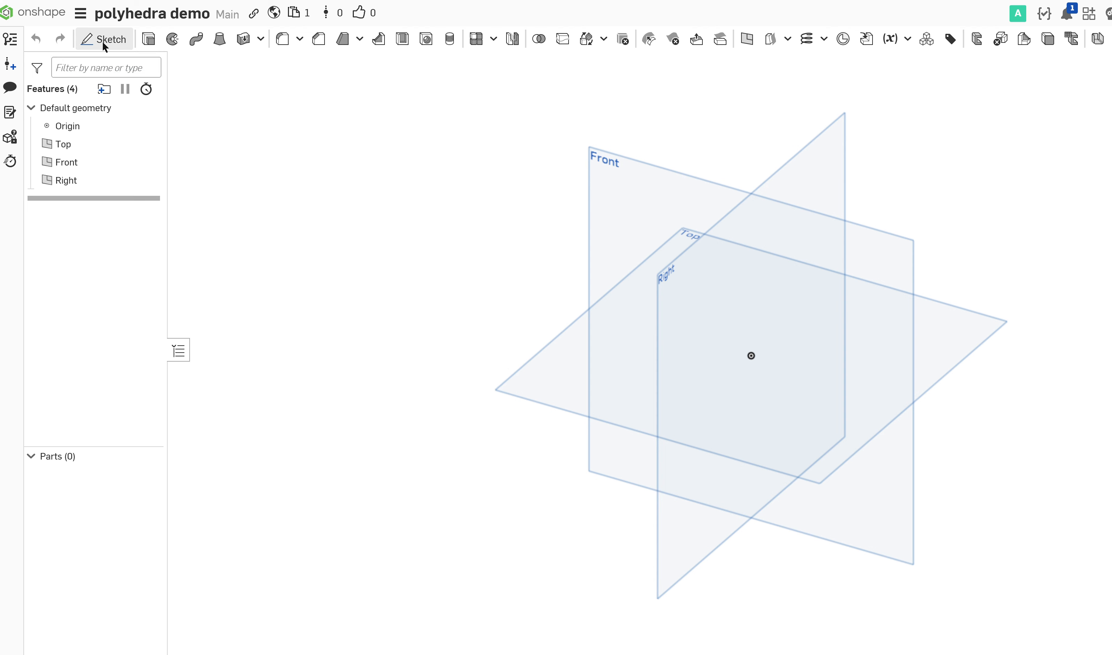
click(103, 40)
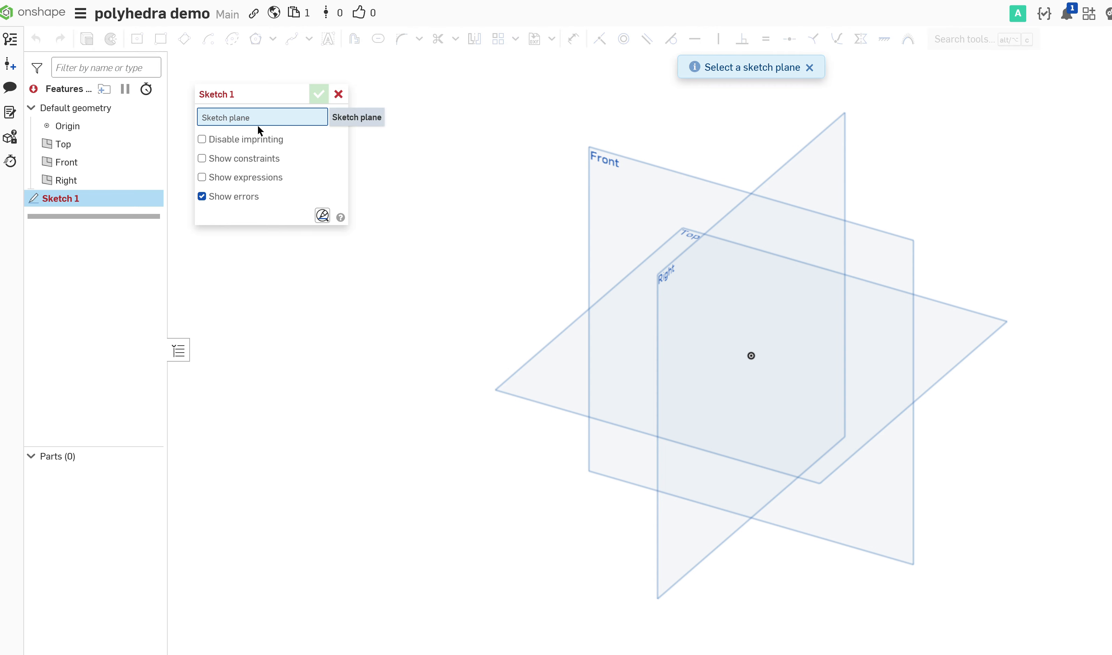
click(638, 182)
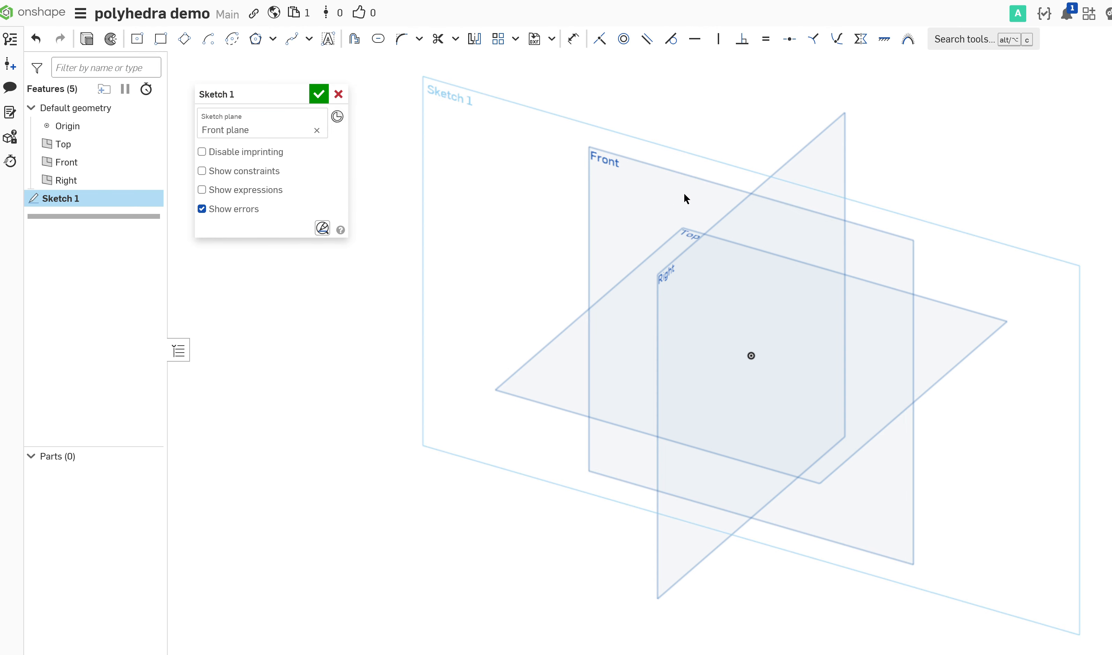
key(n)
mouse_move(926, 194)
middle_down()
mouse_move(787, 184)
mouse_move(793, 192)
middle_up()
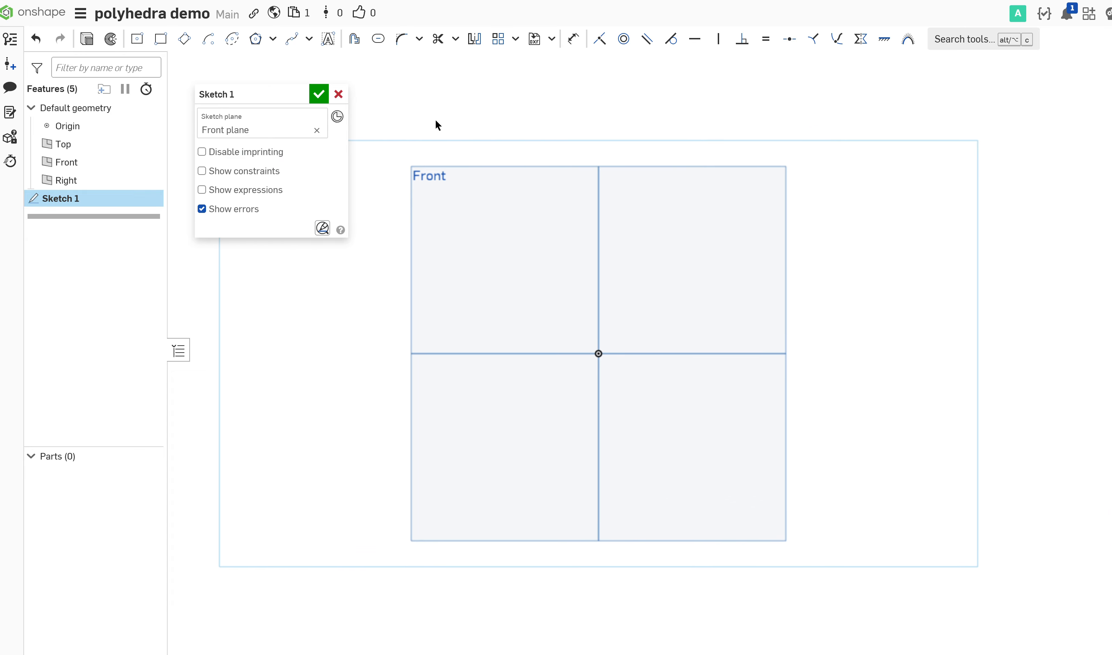
Sketch a vertical line about 73.6 long upward from the origin and a separate slightly slanted line above it
click(599, 354)
click(598, 170)
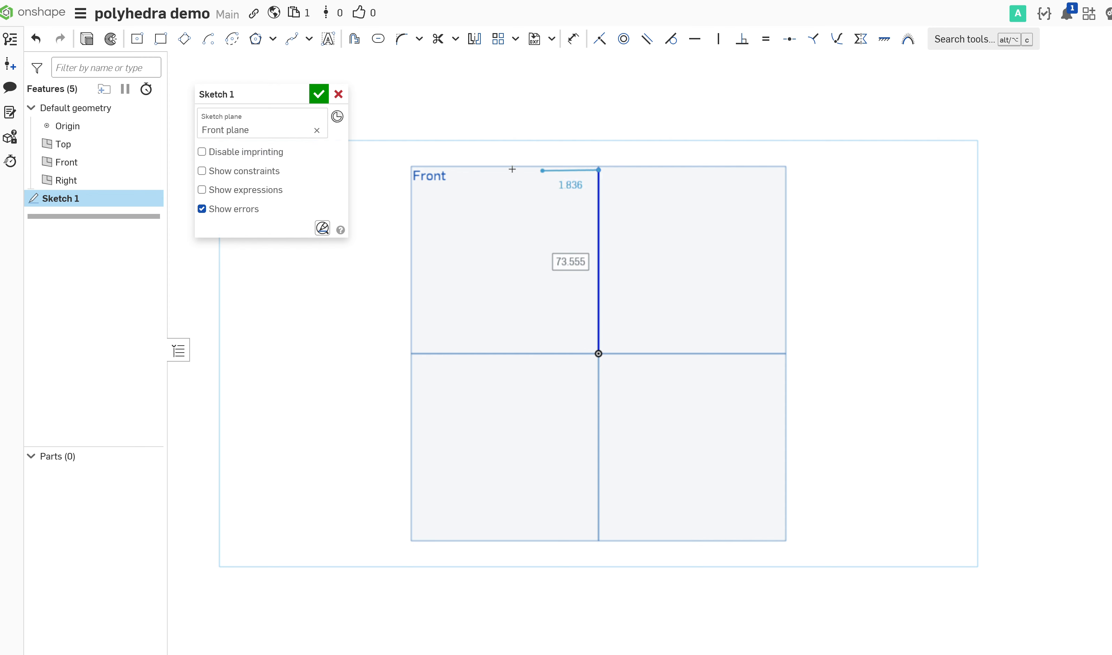
key(Escape)
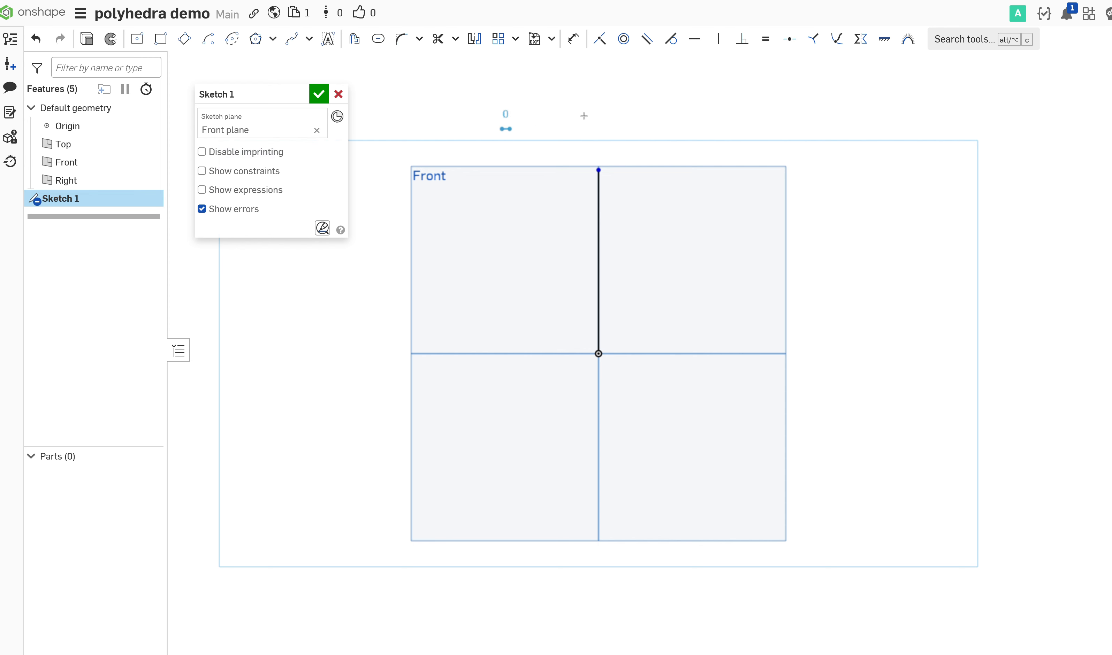
click(688, 114)
key(Escape)
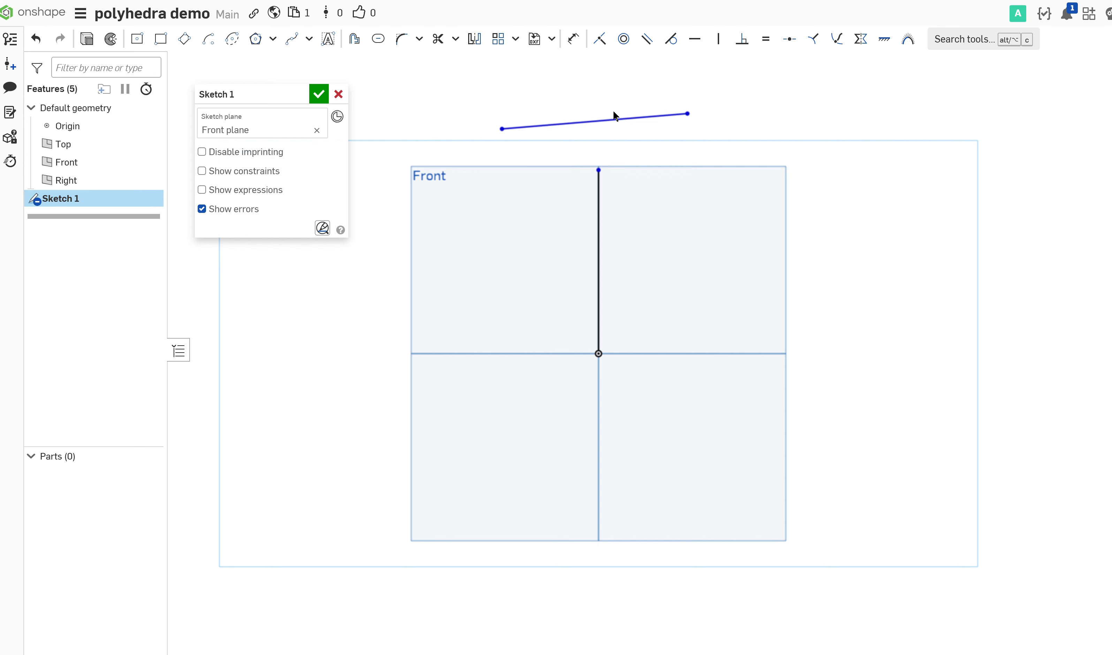
Constrain the slanted line's midpoint to the vertical line's upper endpoint and make the slanted line horizontal
click(614, 117)
click(598, 170)
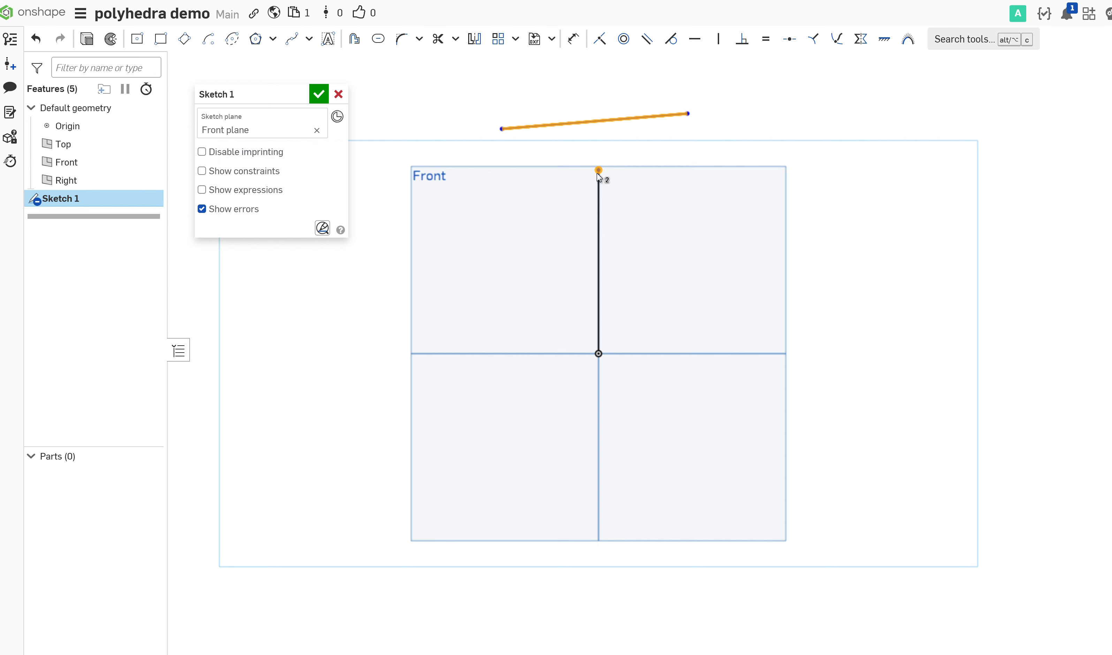
key(m)
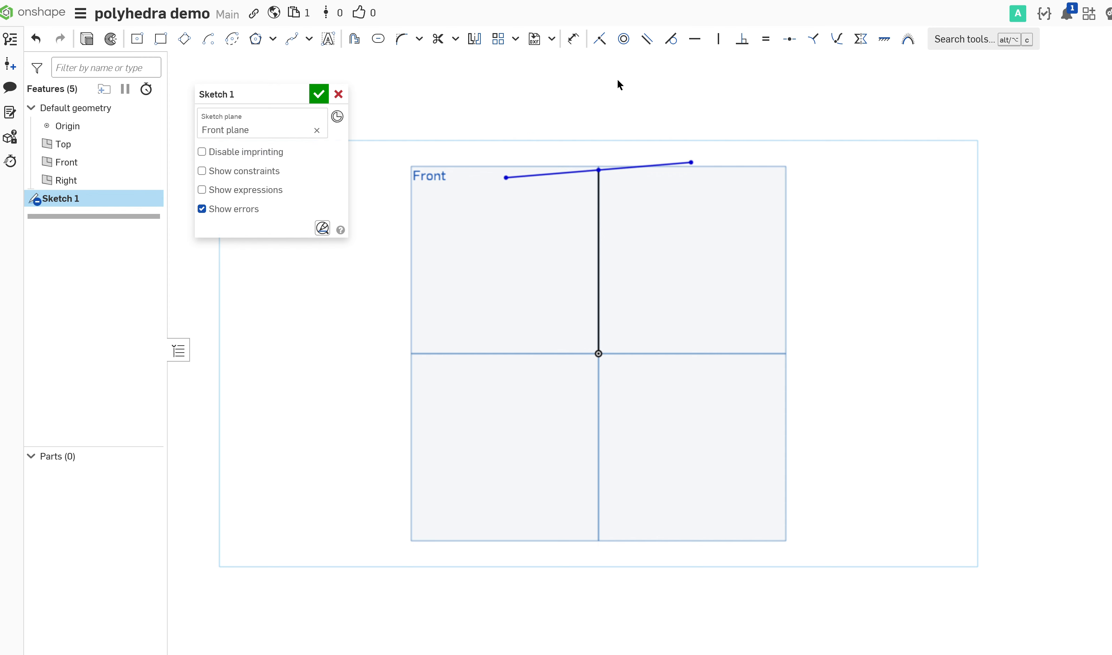
click(540, 176)
key(h)
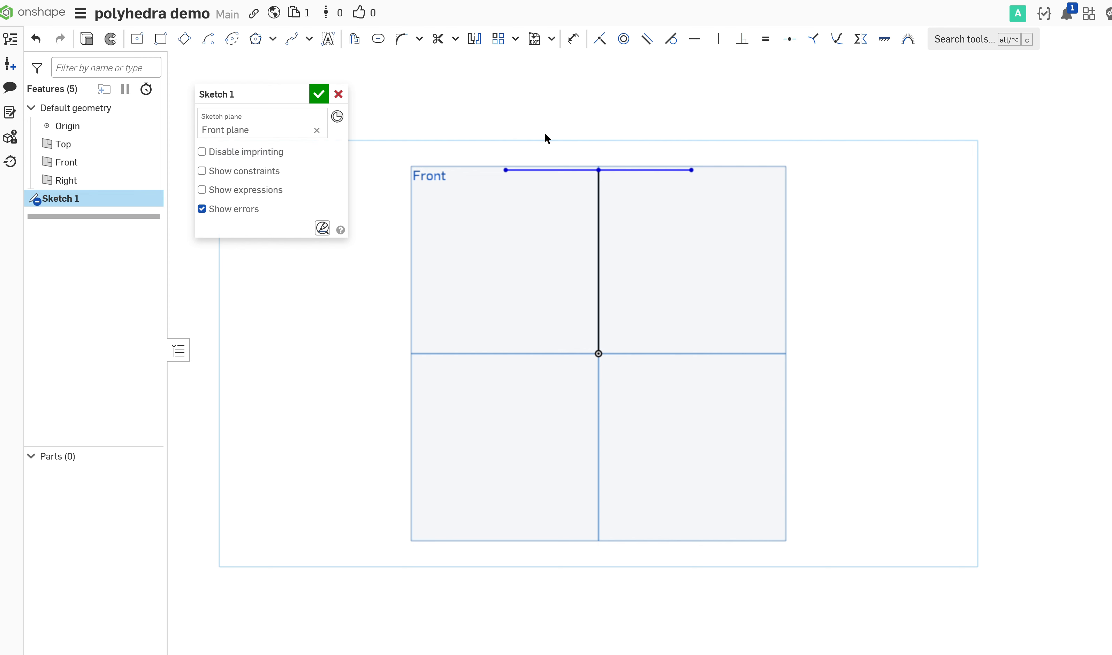
Convert the vertical line to construction geometry and draw a circumscribed pentagon, about 72.4 in circle diameter, to its right
click(600, 224)
key(q)
key(p)
click(849, 283)
click(800, 205)
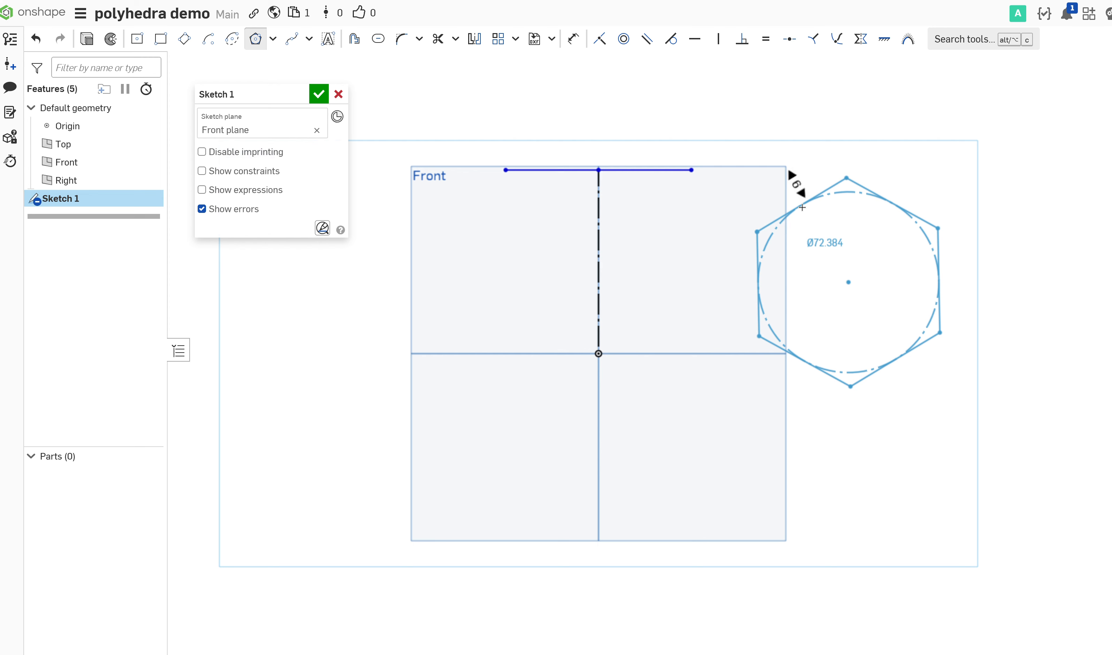
click(805, 214)
key(Escape)
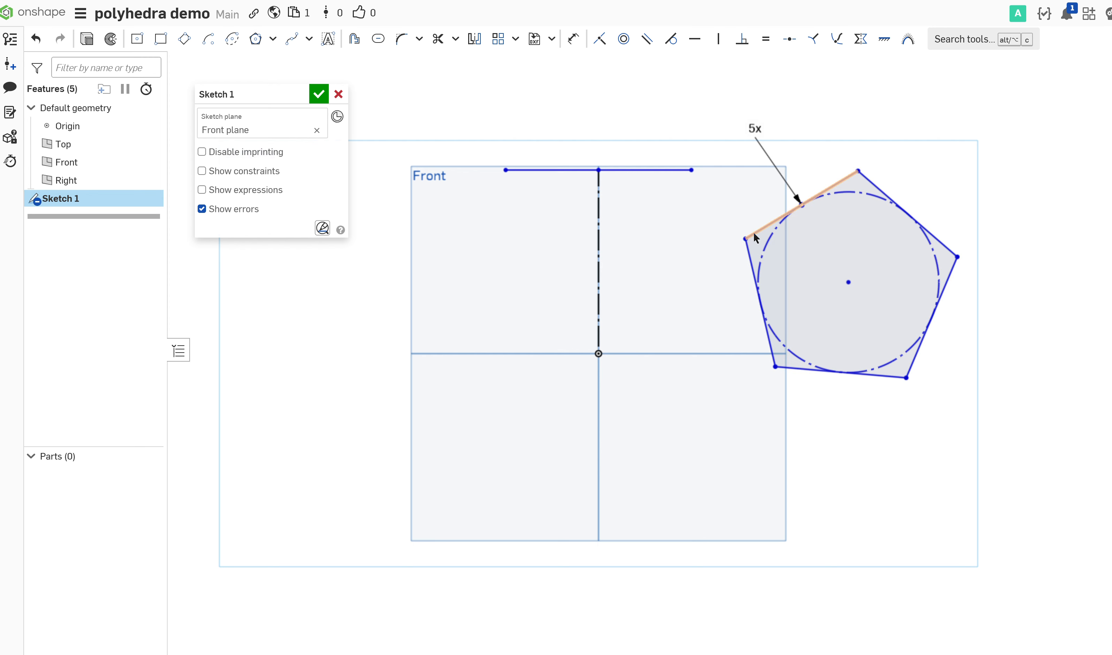
Make the pentagon's nearest vertex coincident with the horizontal line's right endpoint and rotate the pentagon down toward the right
click(745, 237)
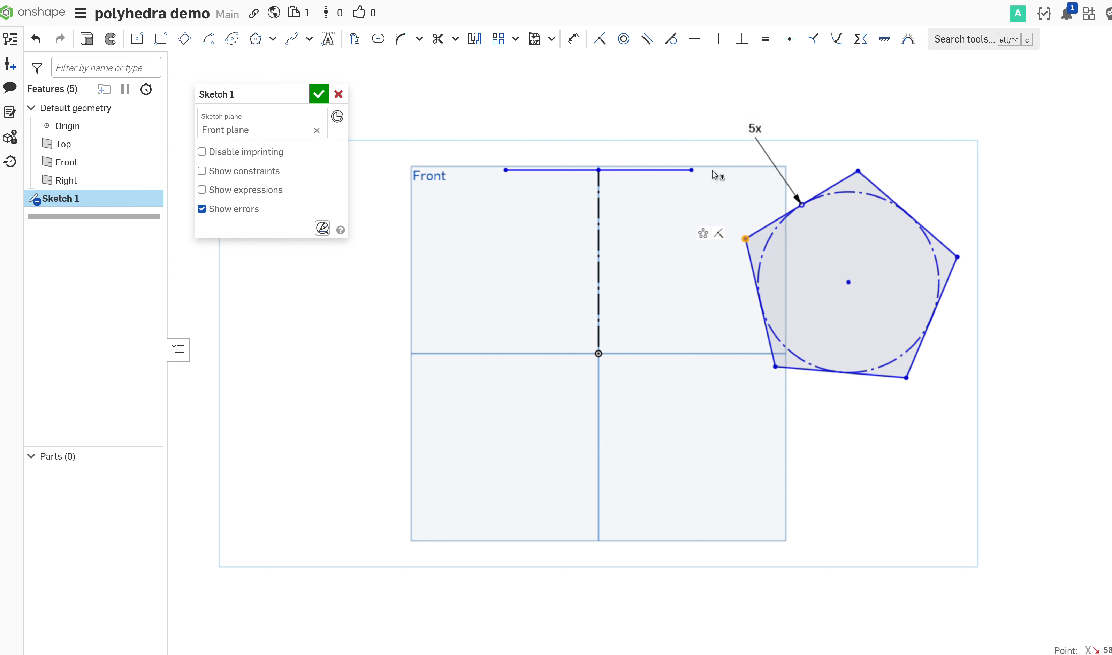
click(694, 176)
key(i)
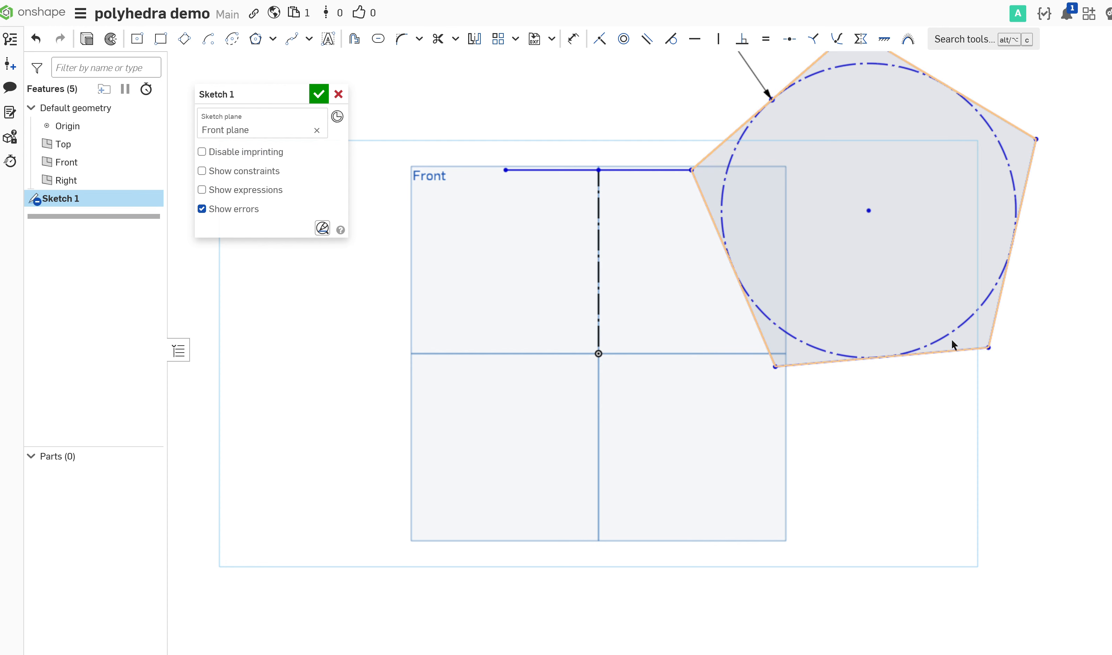
drag(988, 348, 872, 427)
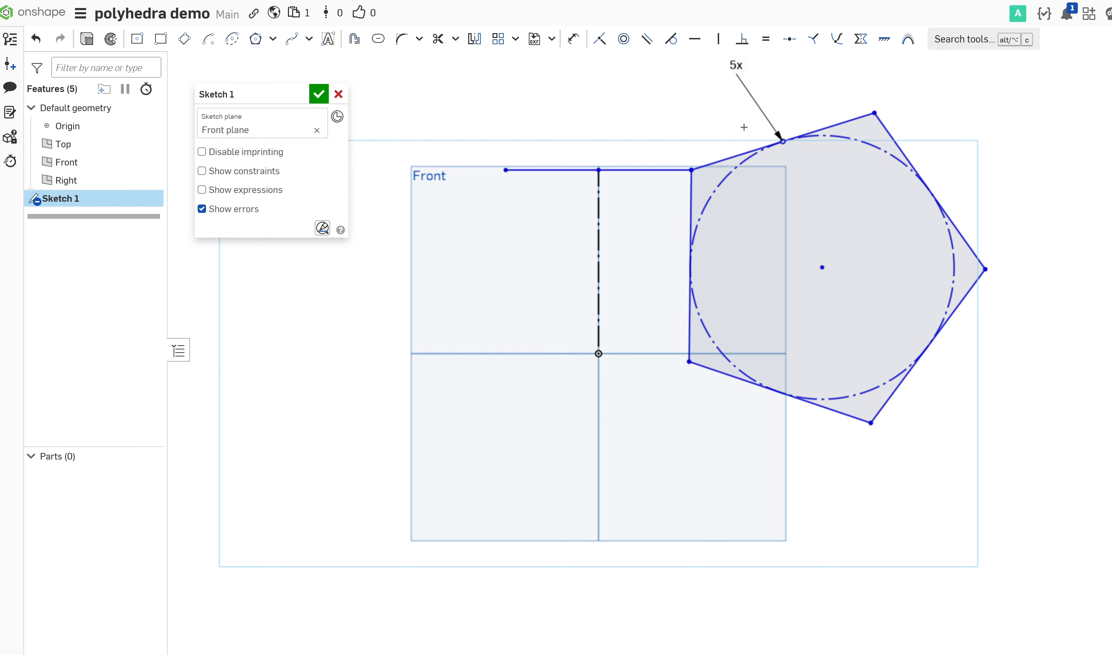
Draw a line from the shared vertex to the opposite pentagon side's midpoint, and another from just below the origin to the pentagon's center
click(692, 171)
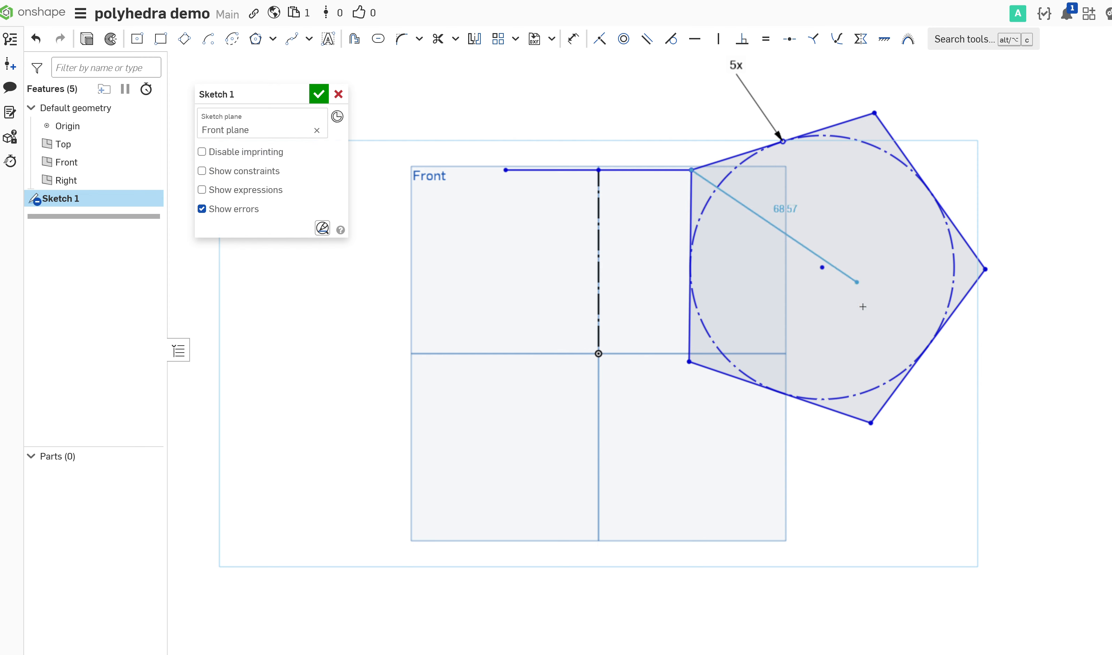
click(926, 344)
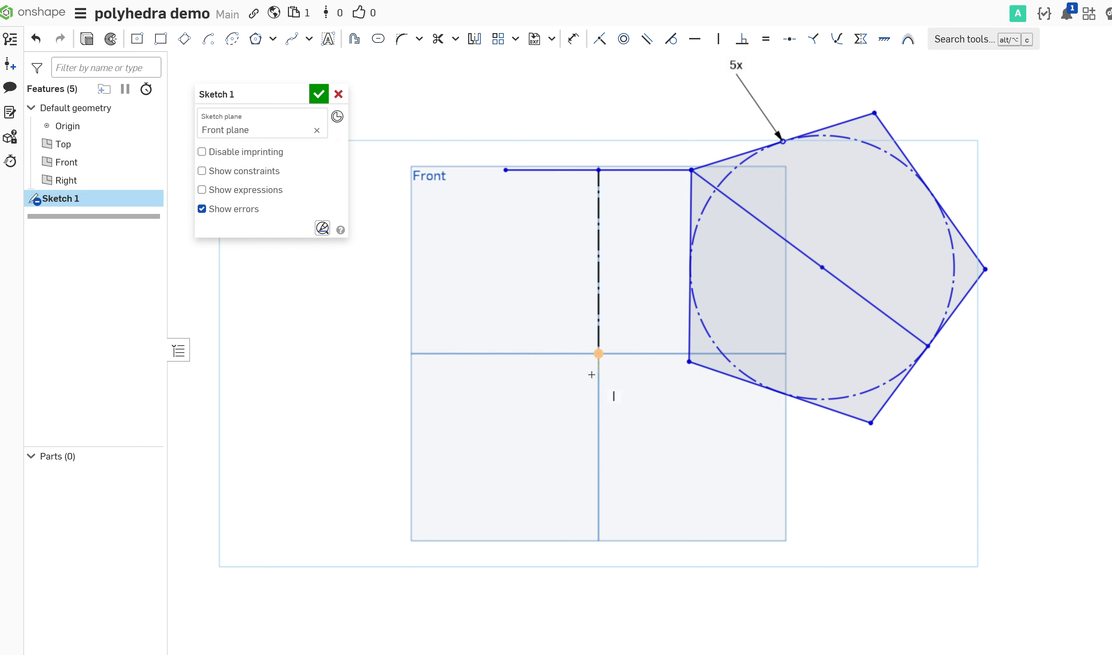
click(599, 360)
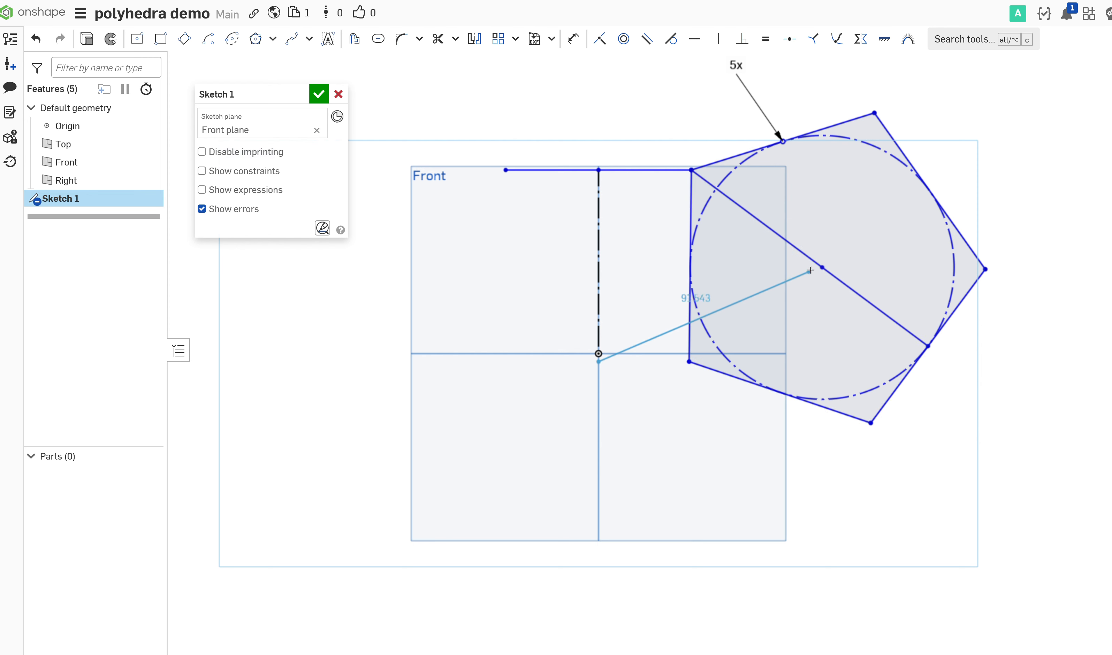
click(823, 271)
key(Escape)
Constrain the line running to the pentagon's center perpendicular to the line across the pentagon
click(777, 286)
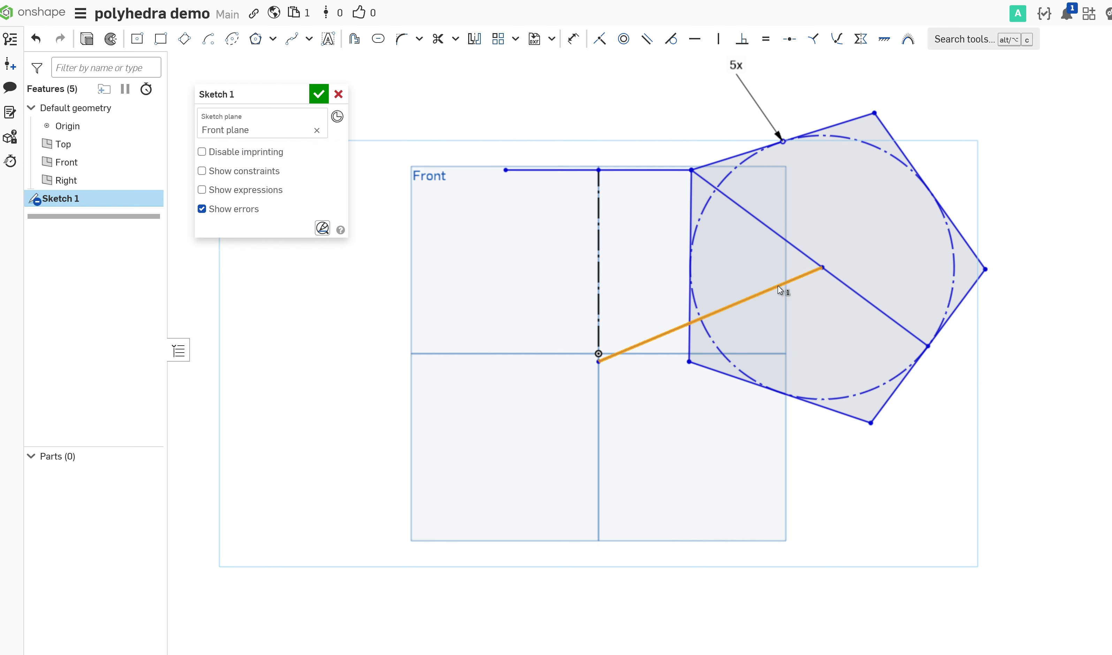
click(851, 293)
key(shift+l)
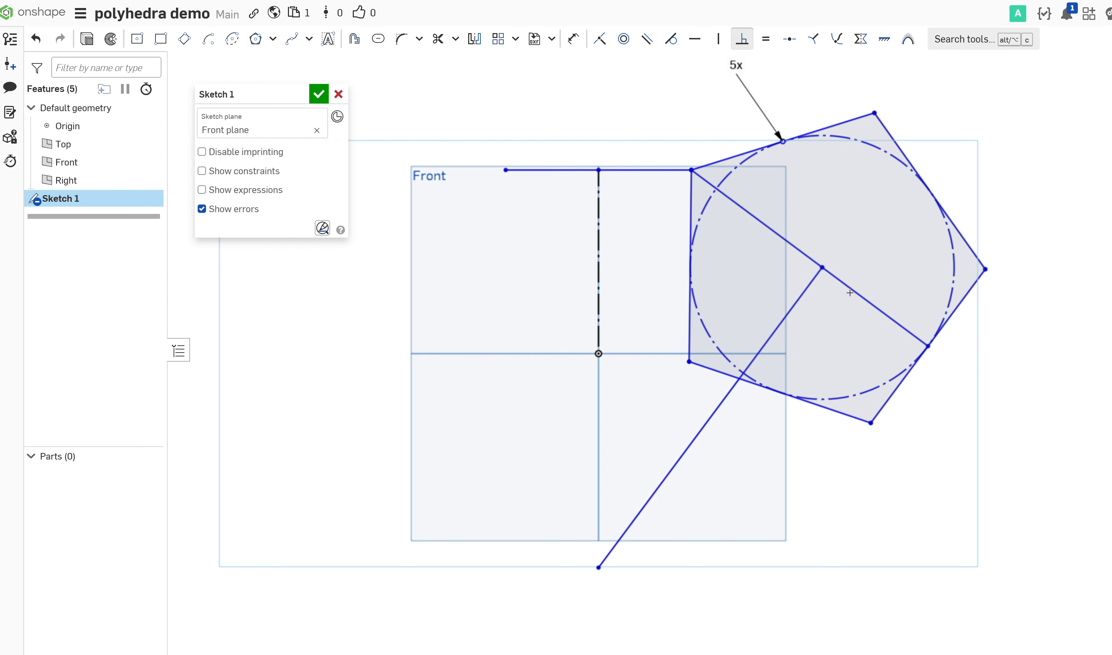
key(Escape)
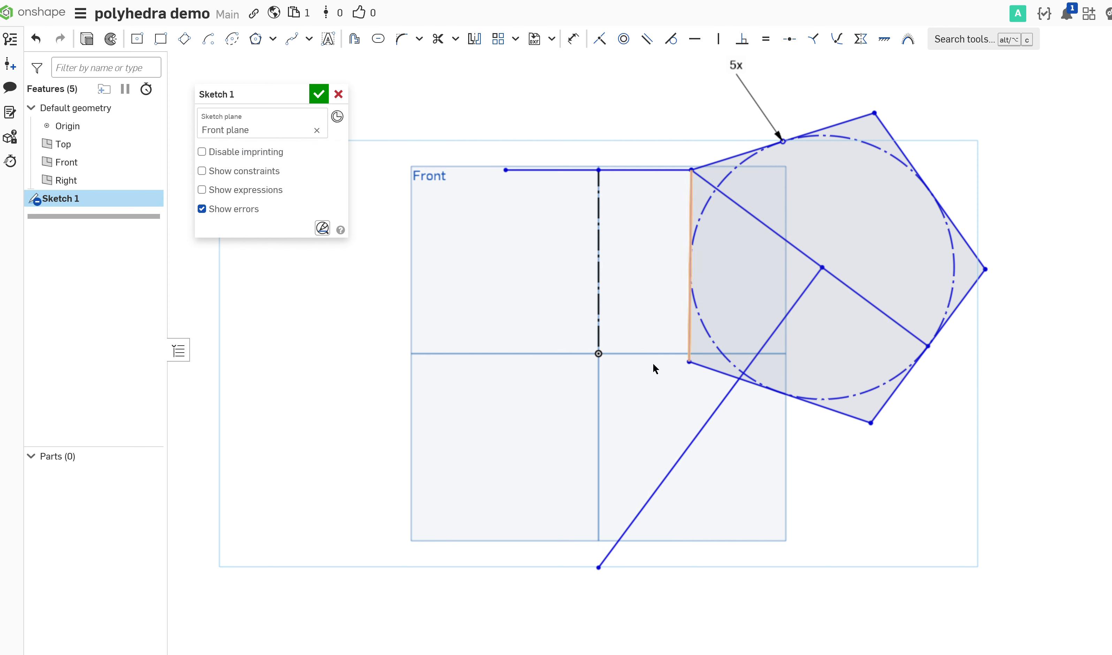
Make the center line's lower endpoint coincident with the origin and move the shared vertex rightward to lengthen the horizontal line
click(598, 568)
right_click(598, 354)
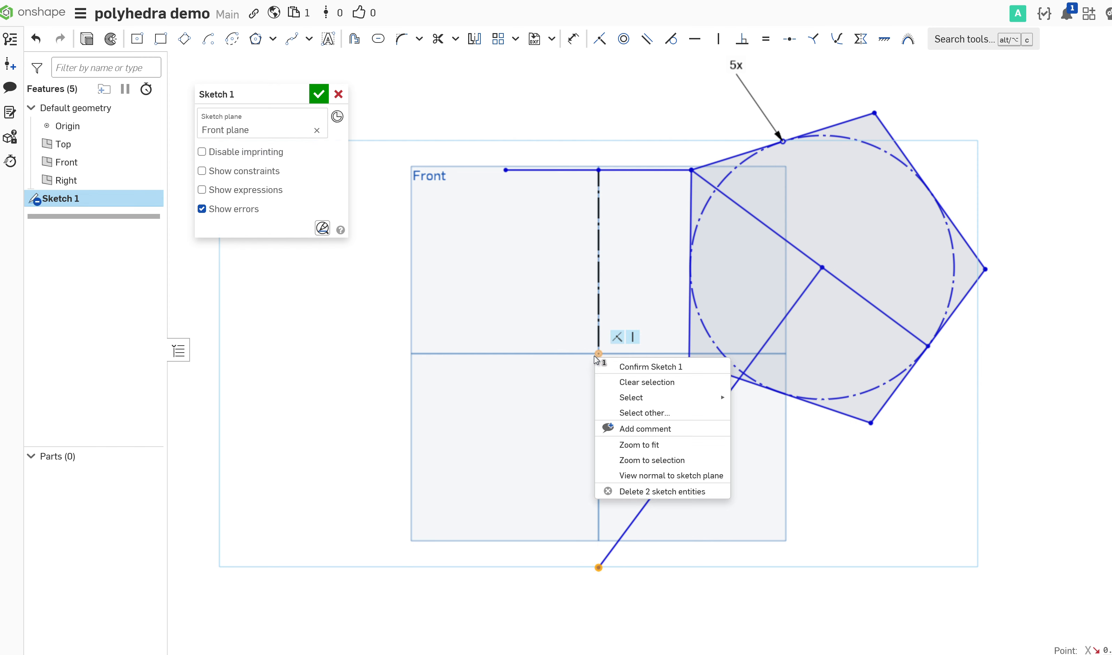
key(Escape)
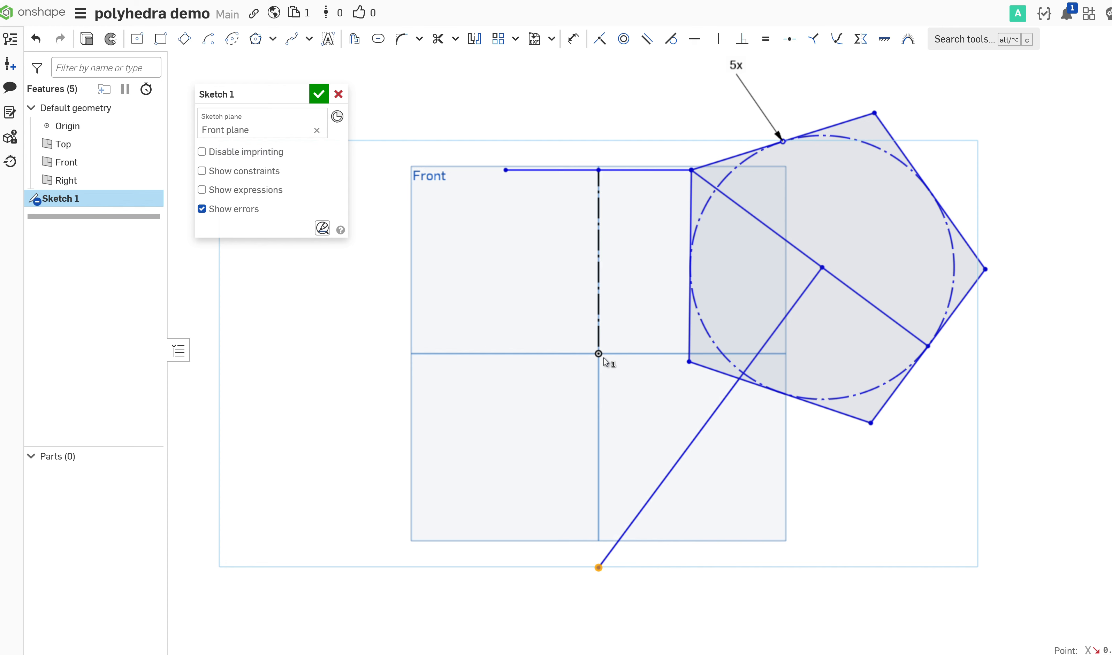
key(i)
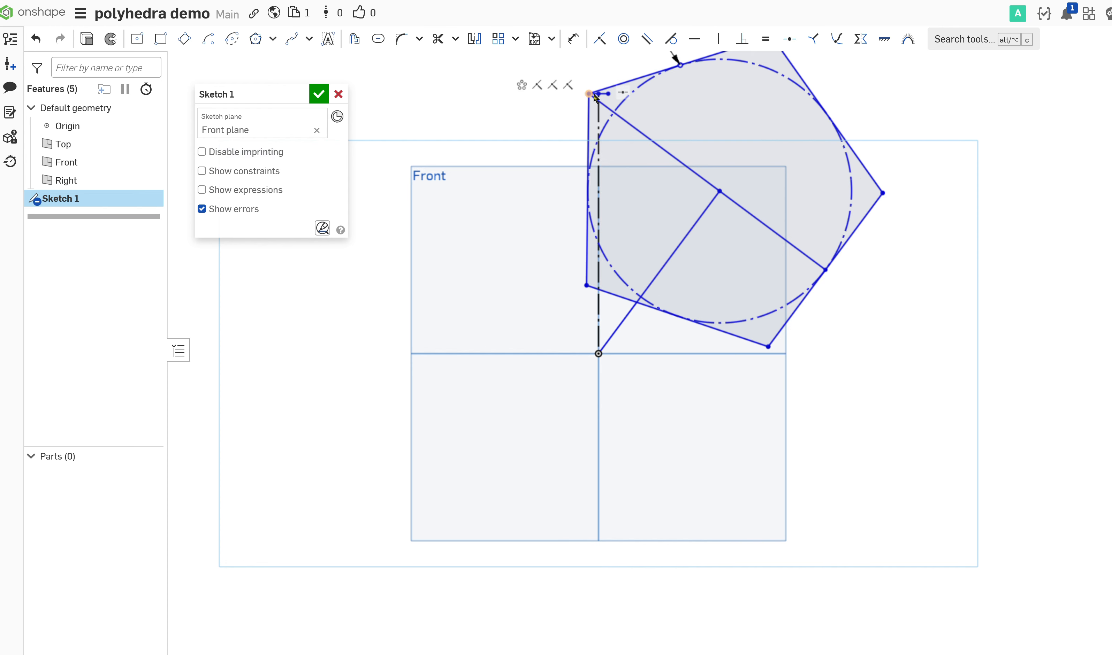
drag(590, 94, 654, 97)
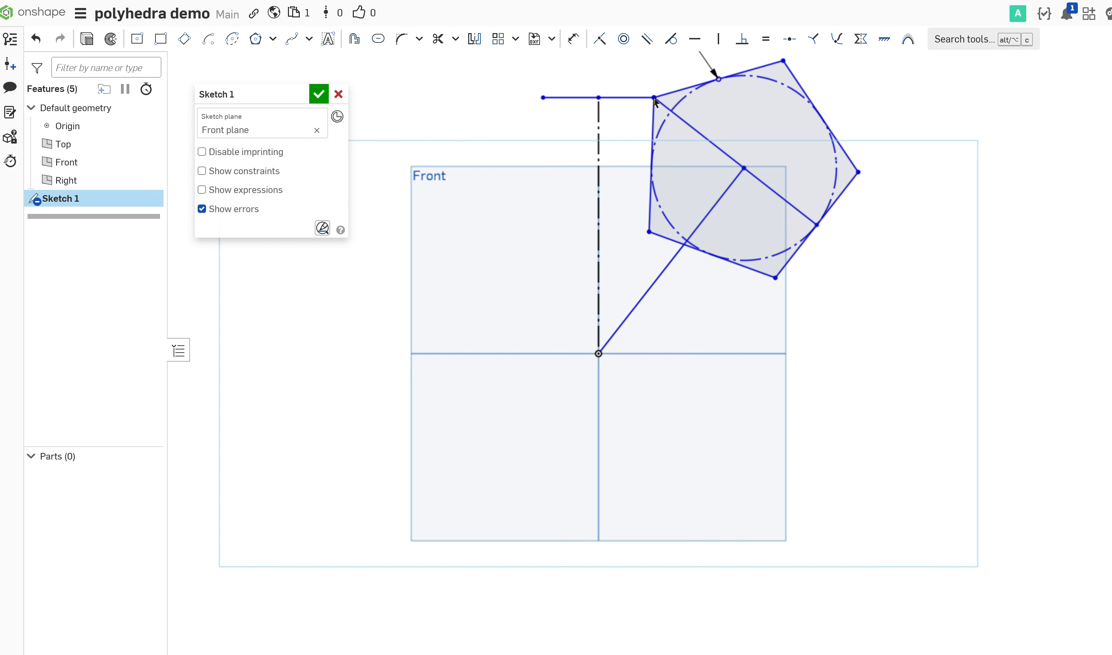
key(p)
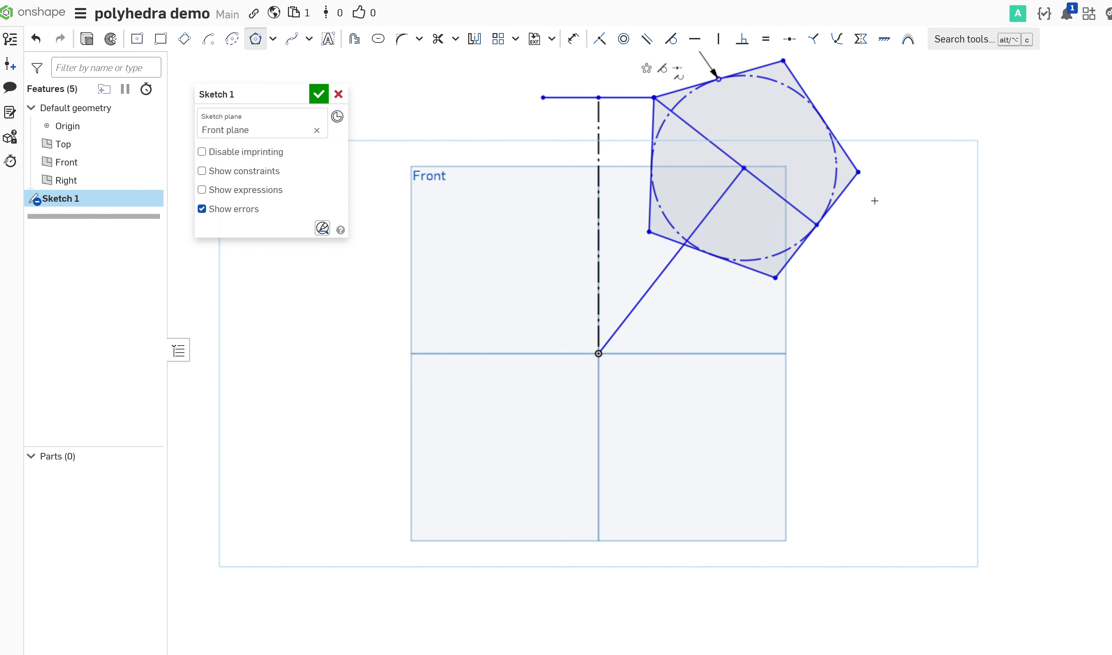
click(916, 335)
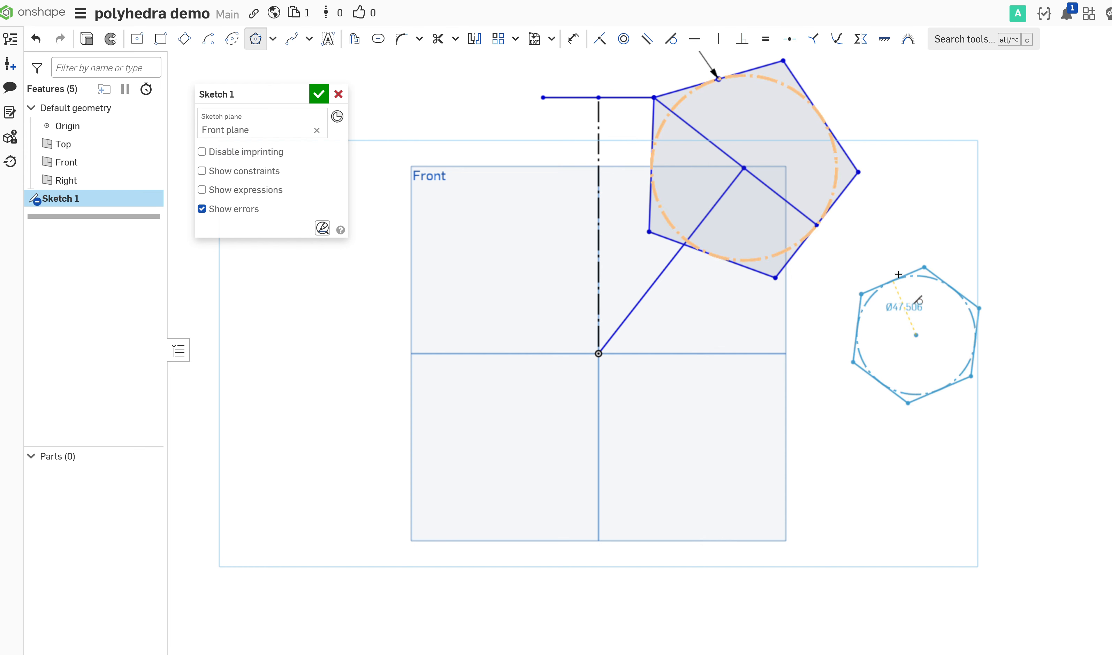
key(Escape)
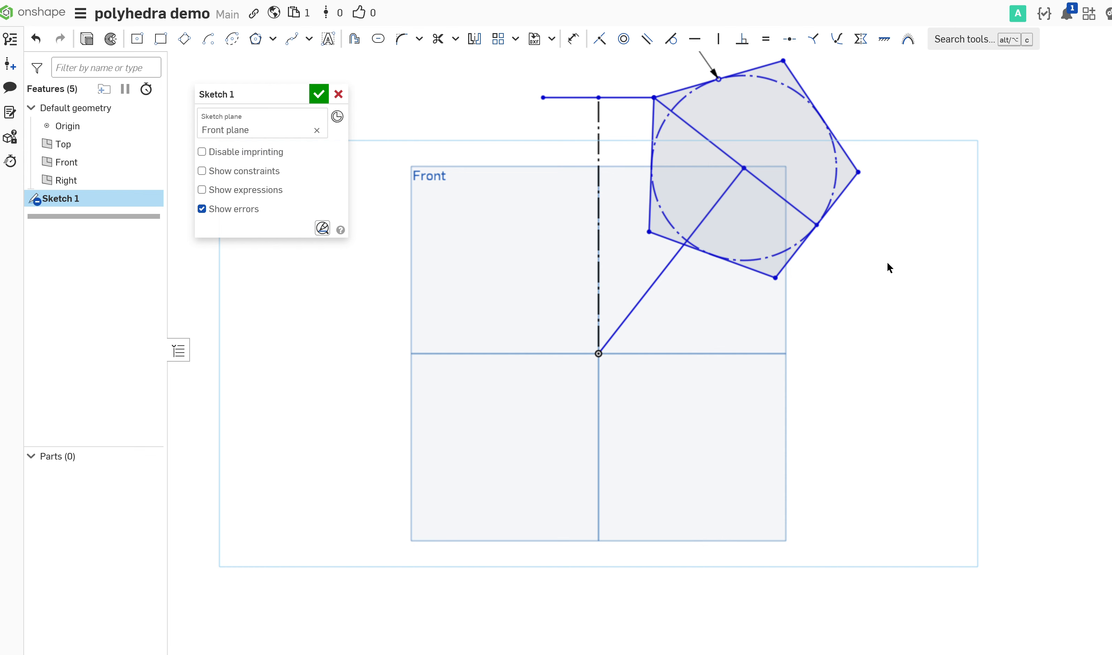
Draw a circumscribed hexagon right of the pentagon and make its upper-left side's midpoint coincident with the pentagon's lower-right side midpoint
key(Return)
click(922, 289)
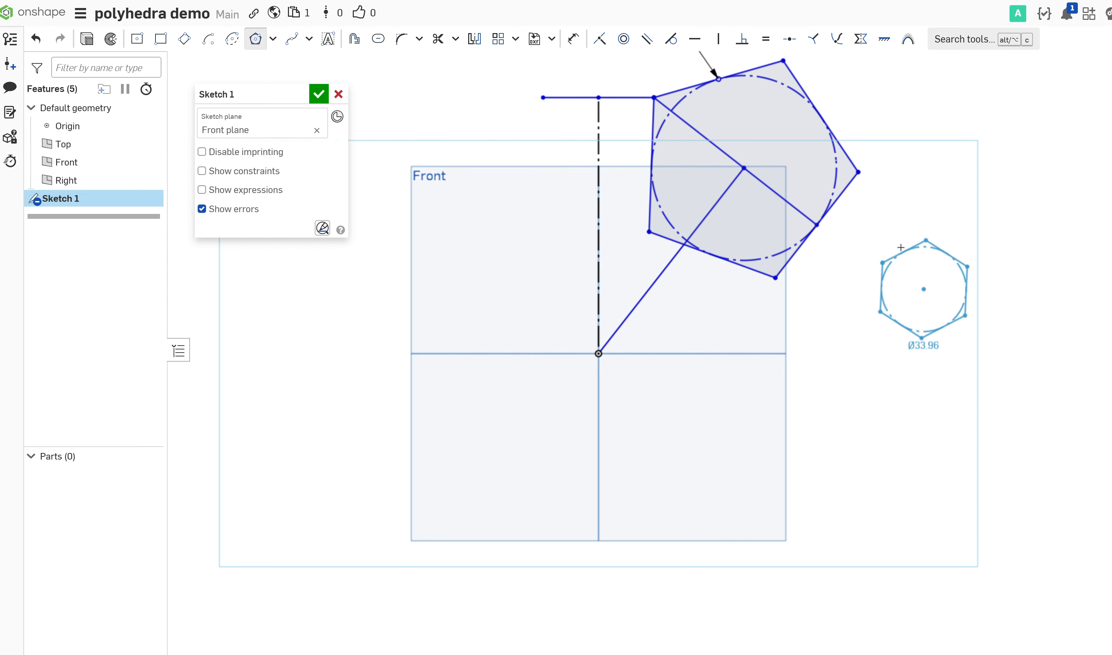
click(897, 242)
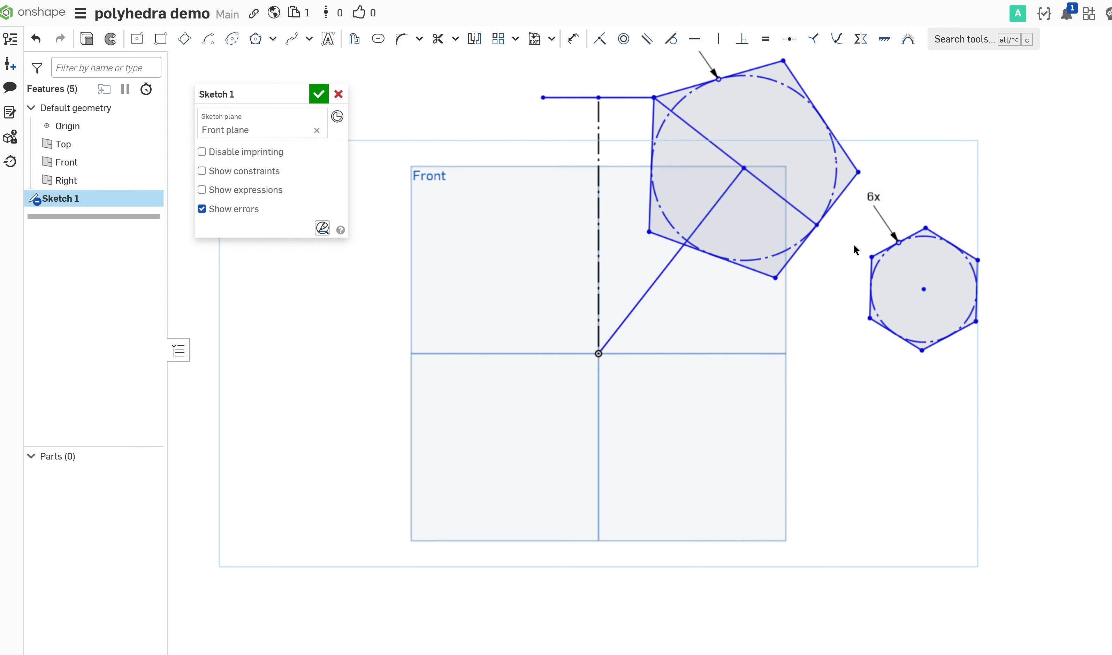
click(897, 243)
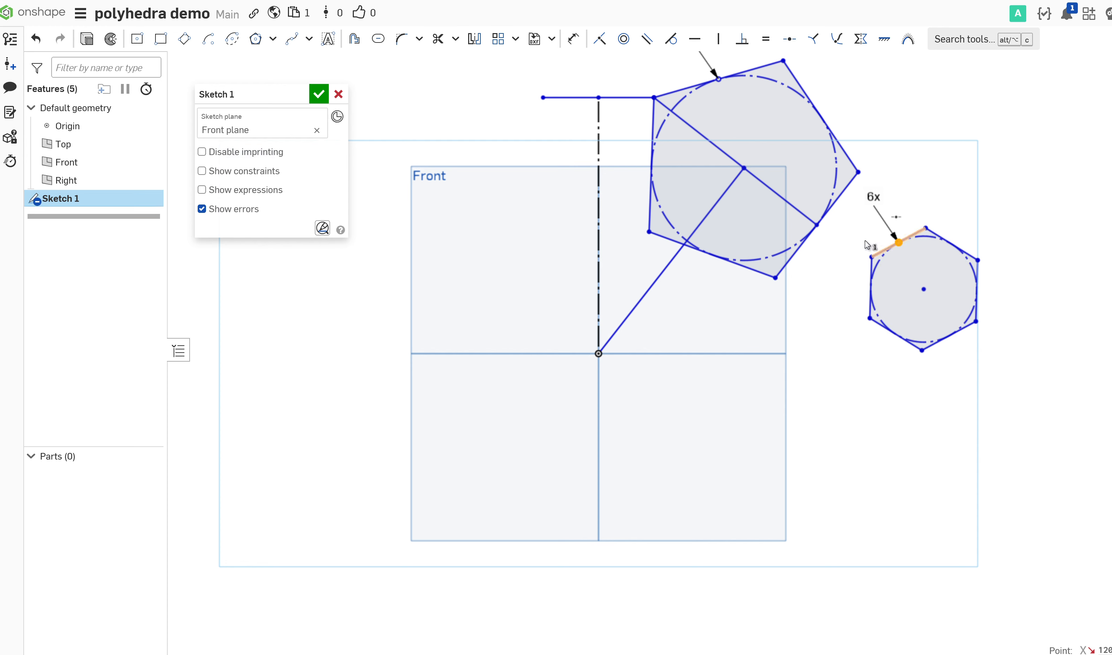
click(818, 226)
key(i)
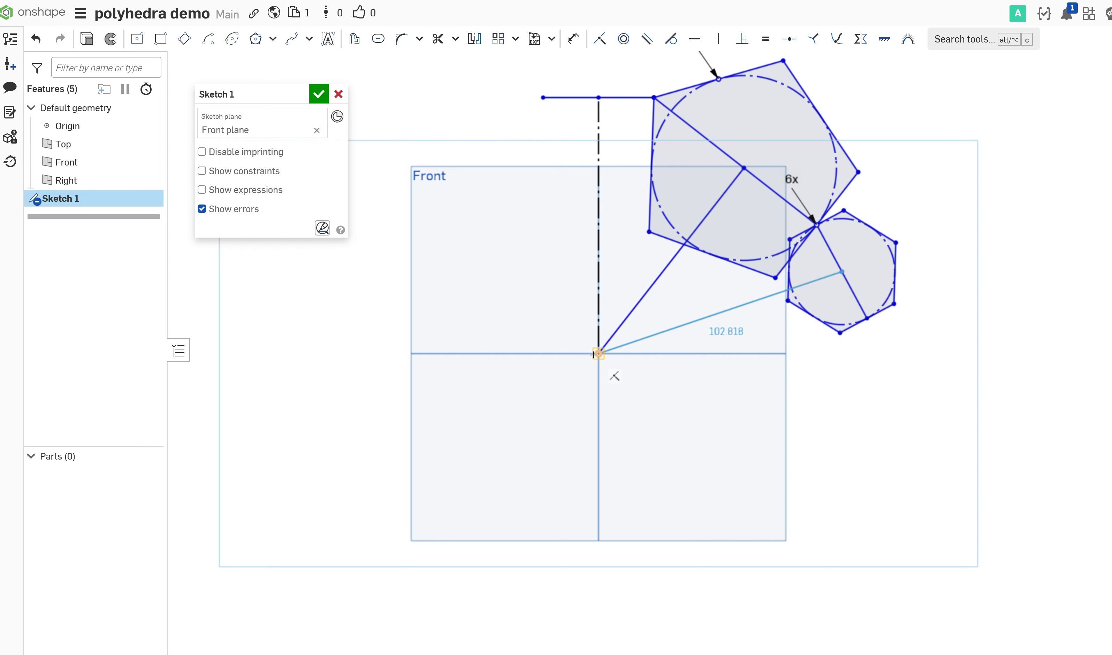
Finish the line from the hexagon's center at the origin and constrain it perpendicular to the line across the hexagon
click(597, 355)
key(Escape)
click(719, 314)
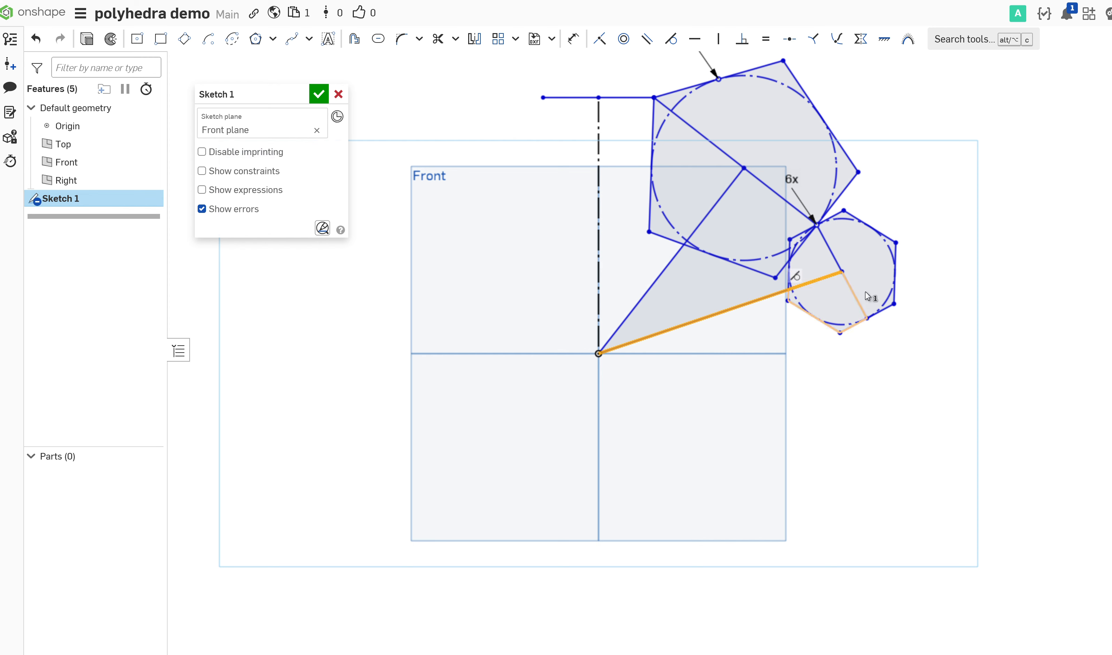
click(864, 309)
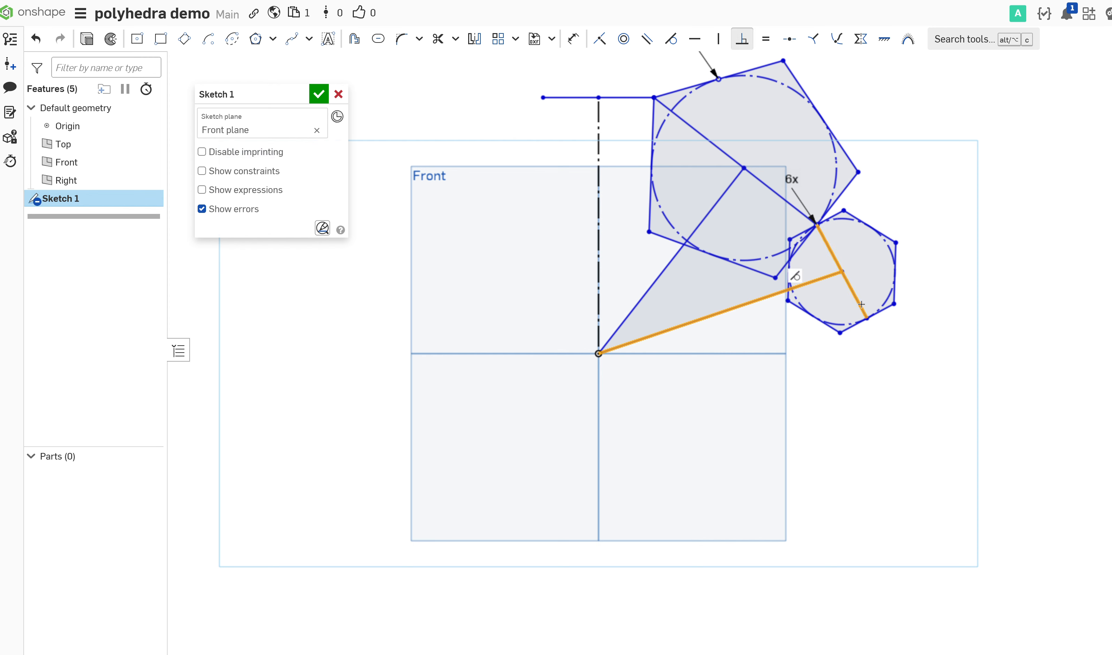
click(742, 38)
Convert the two lines running from the origin to the pentagon's and hexagon's centers into construction geometry
click(736, 308)
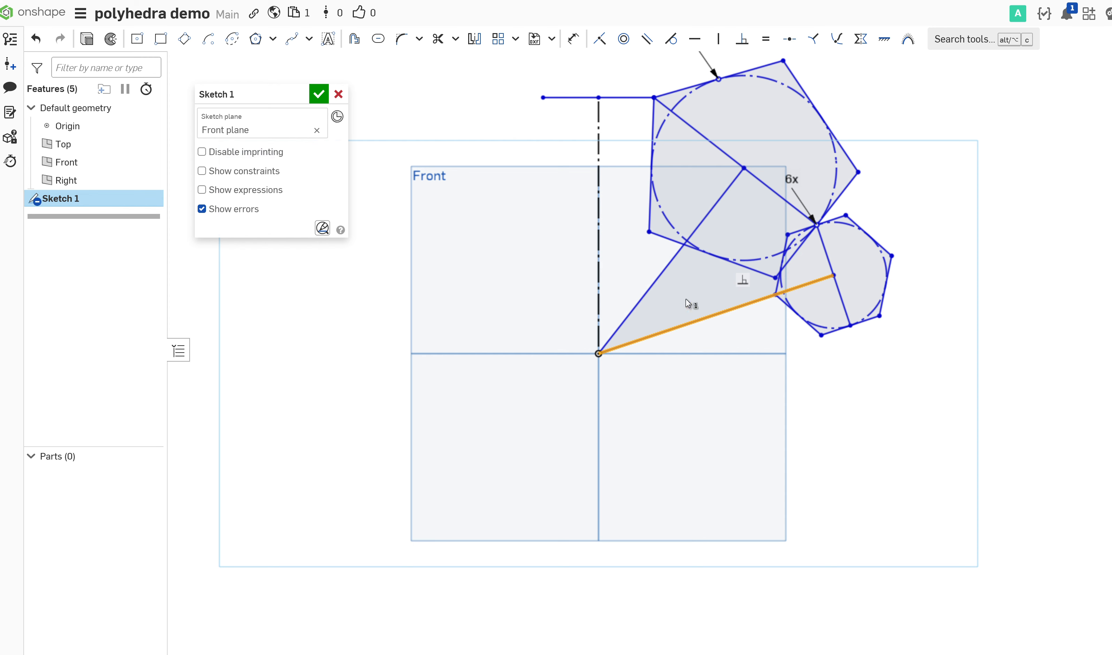
click(648, 294)
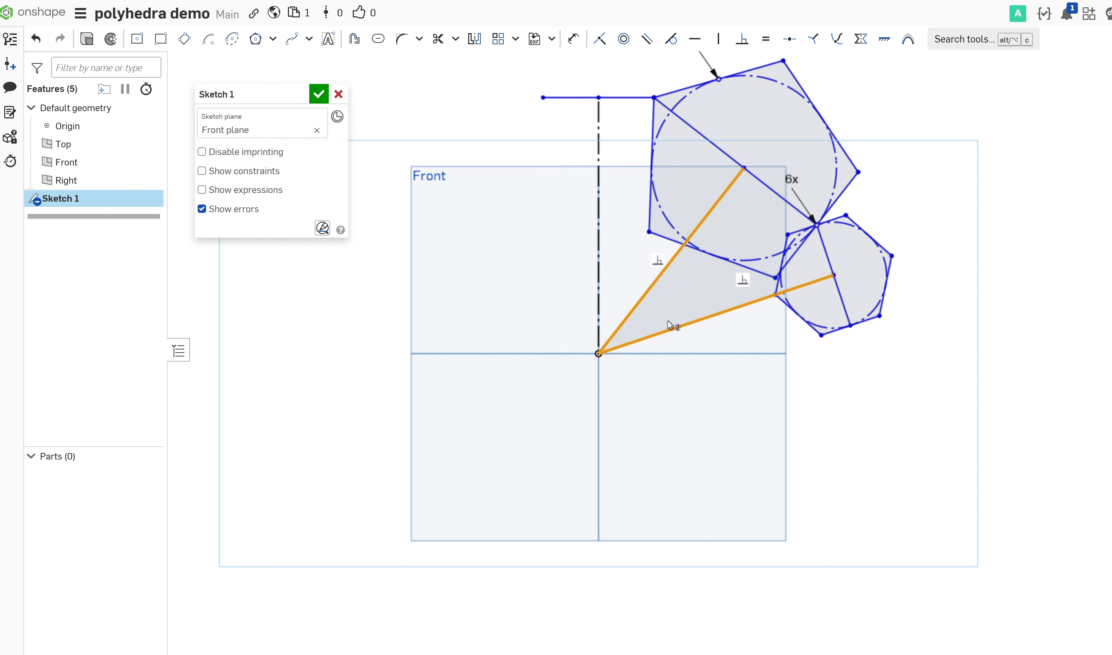
key(q)
Draw a horizontal construction line rightward from the origin and make its endpoint coincident with the midpoint of the hexagon's lower side
key(l)
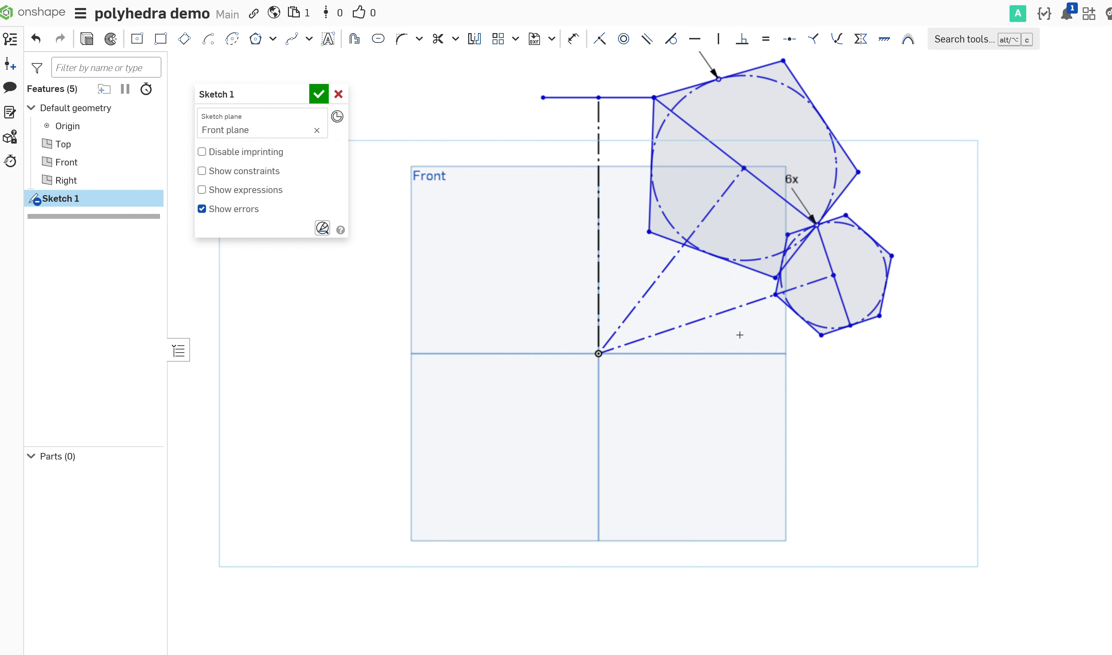
click(599, 353)
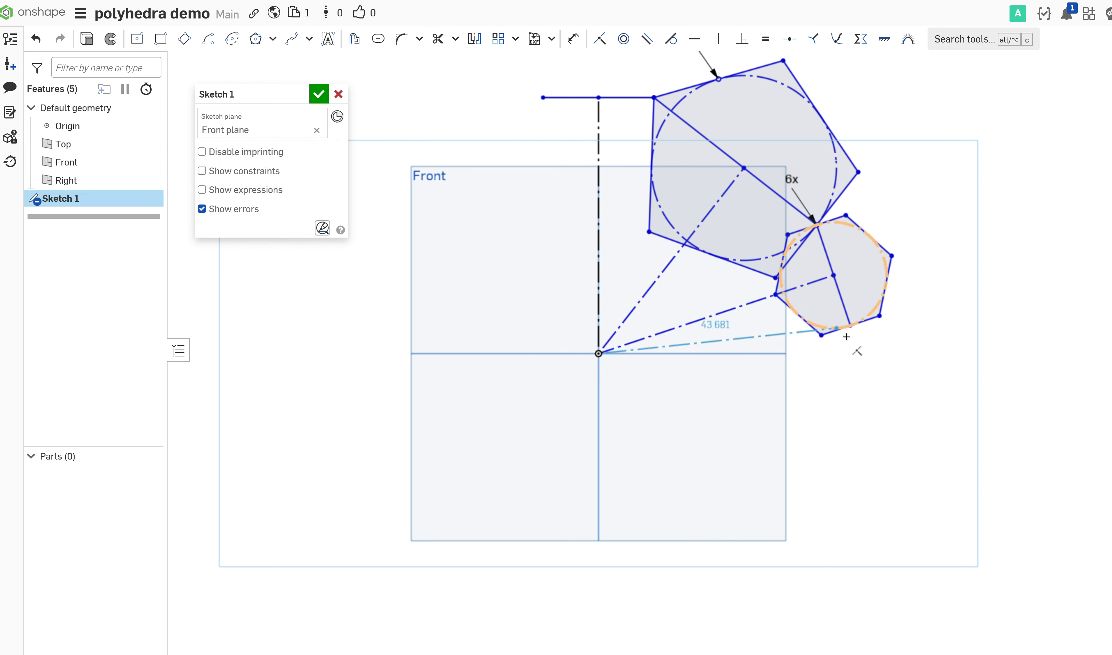
click(853, 353)
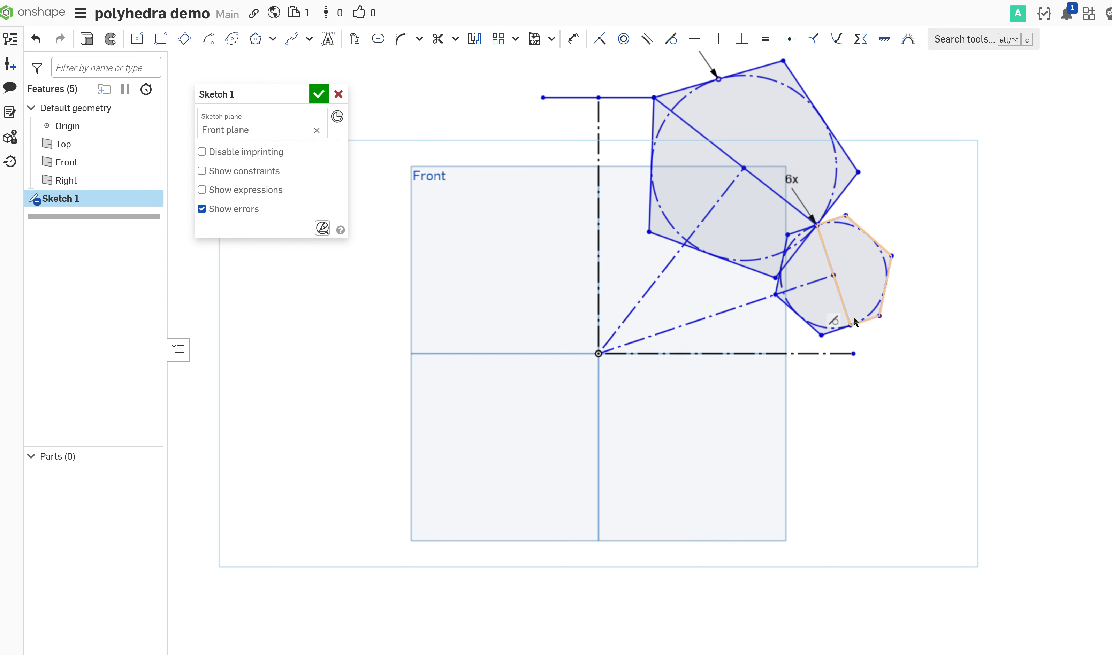
click(852, 327)
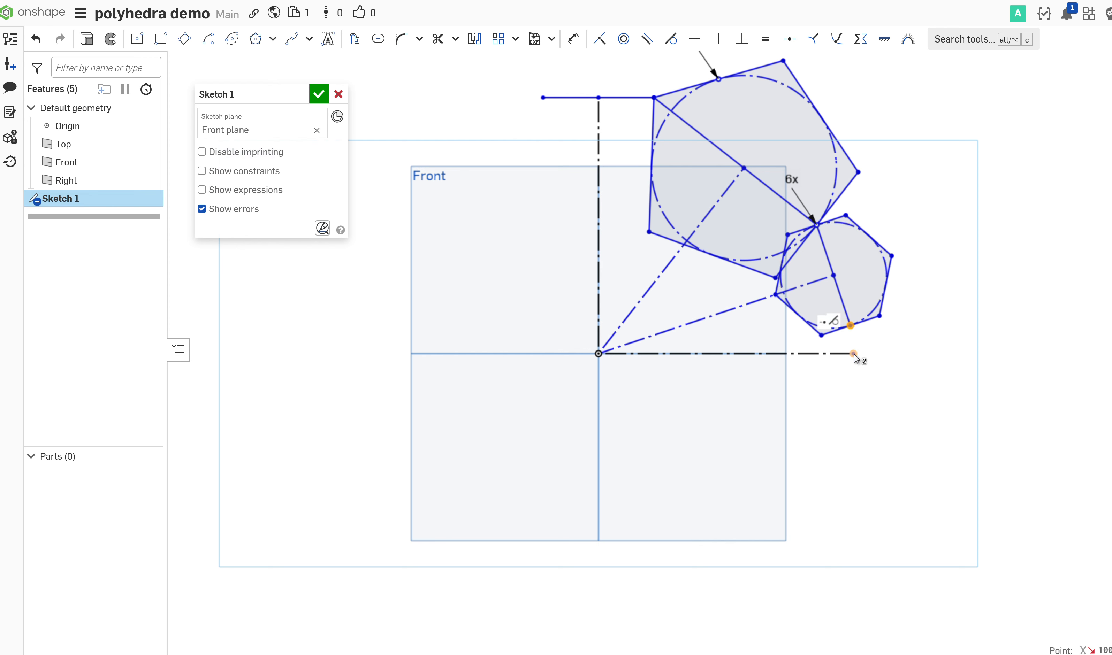
key(i)
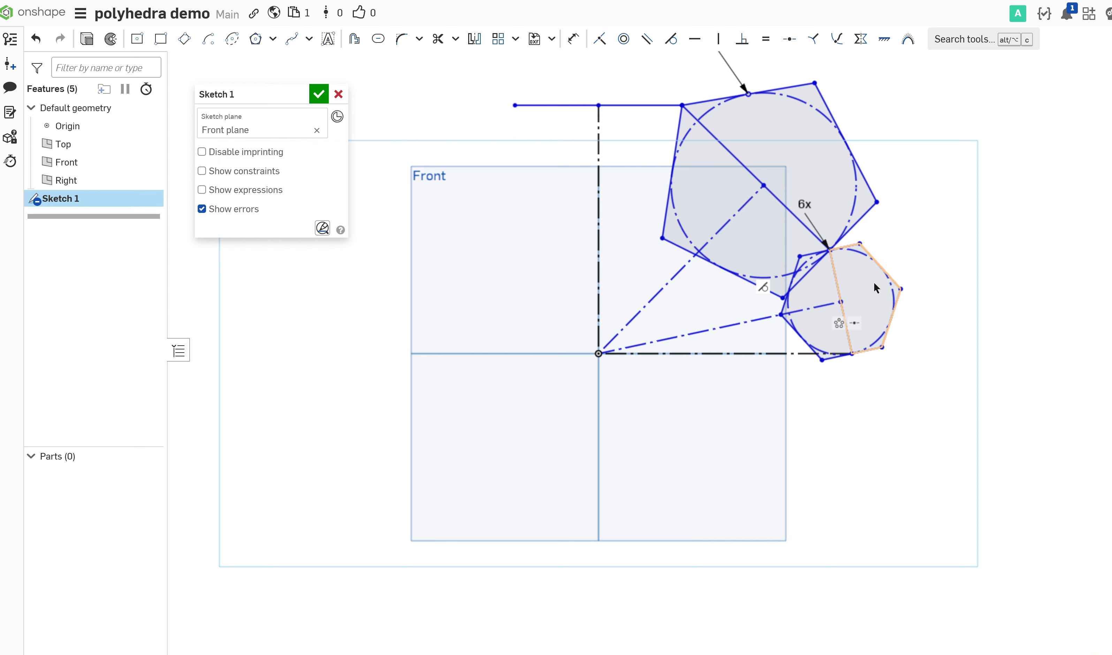
Make the hexagon side, pentagon side and upper horizontal line equal in length, pulling the shared pentagon vertex right of the vertical centerline
click(854, 244)
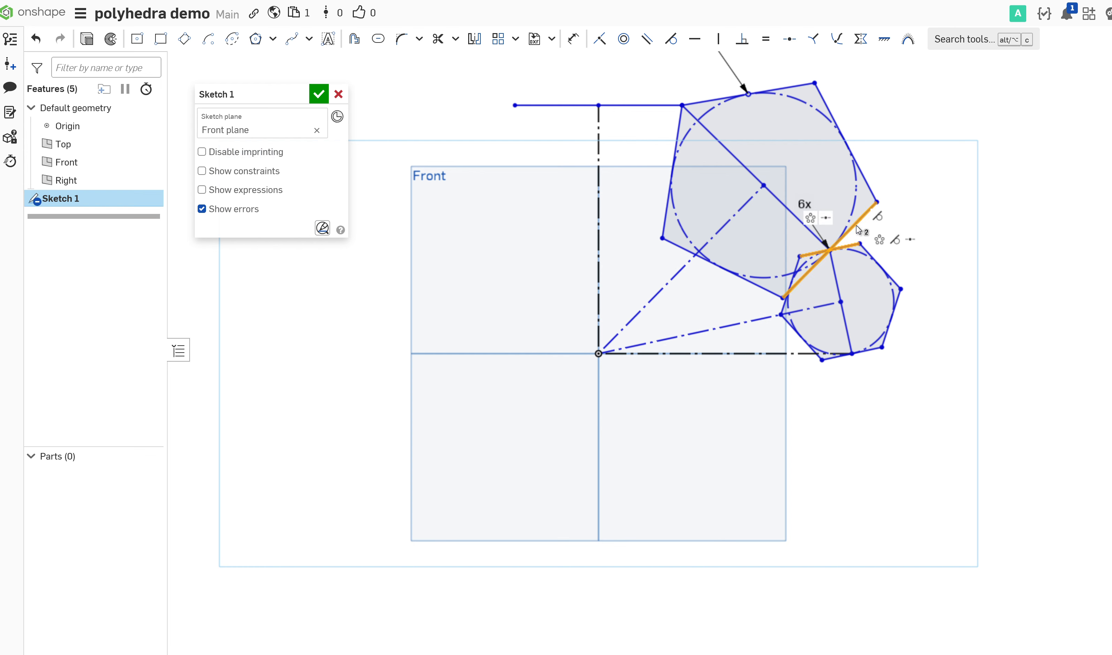
key(e)
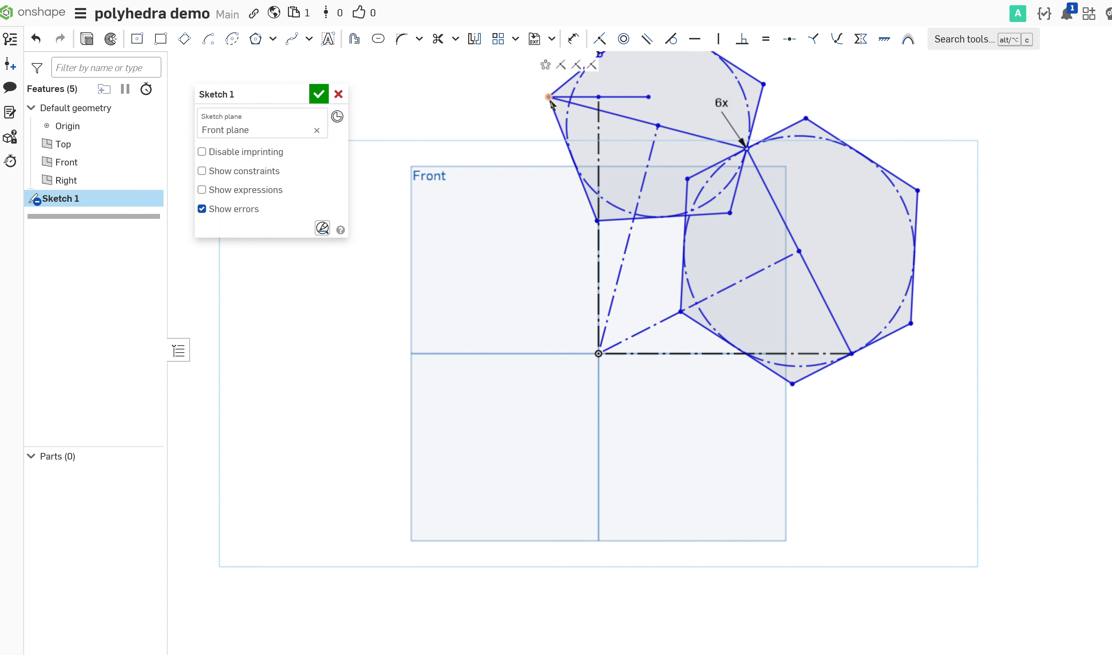
drag(550, 99, 665, 98)
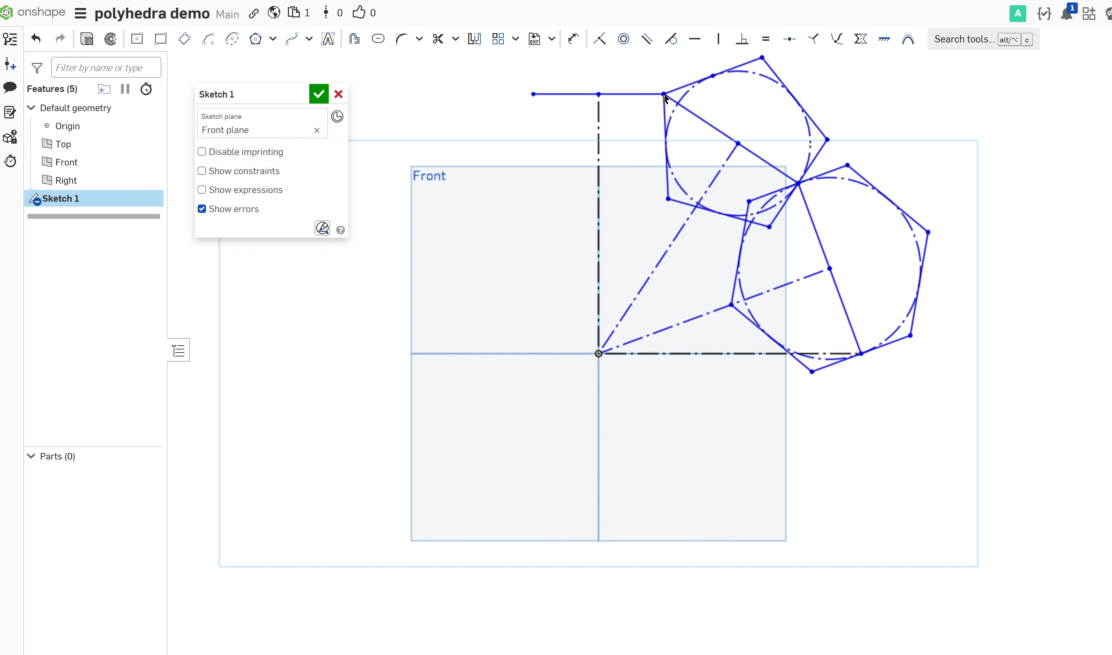
click(738, 64)
click(766, 39)
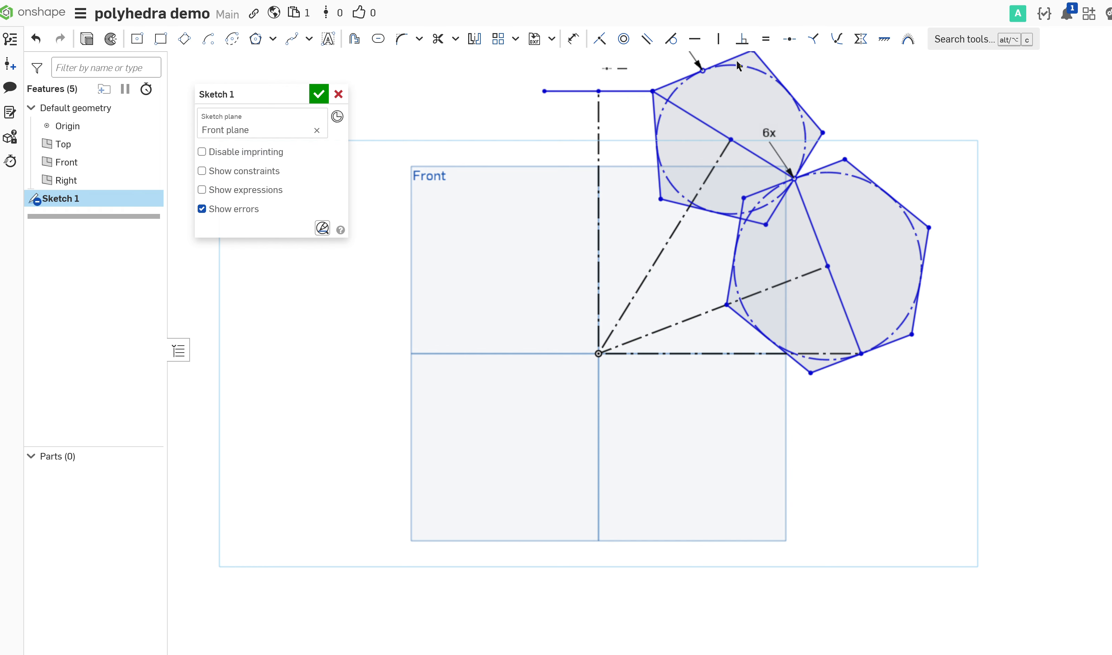
Draw a construction circle centered on the origin through the shared pentagon vertex and set its diameter to 200 mm
mouse_move(837, 94)
middle_down()
mouse_move(857, 172)
mouse_move(840, 186)
middle_up()
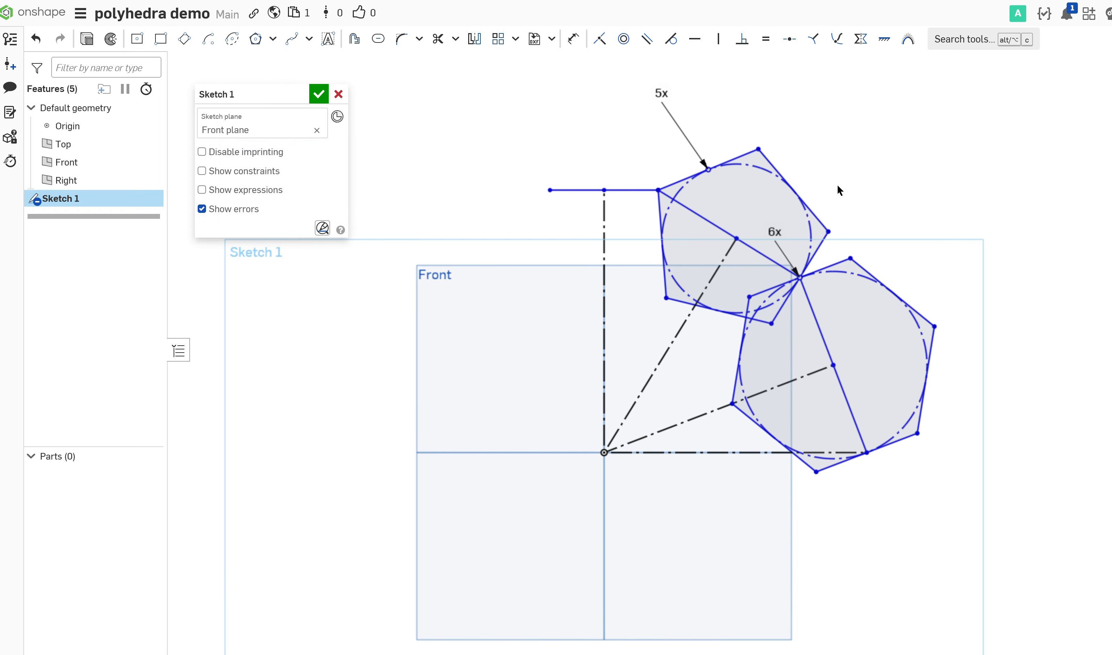
click(604, 453)
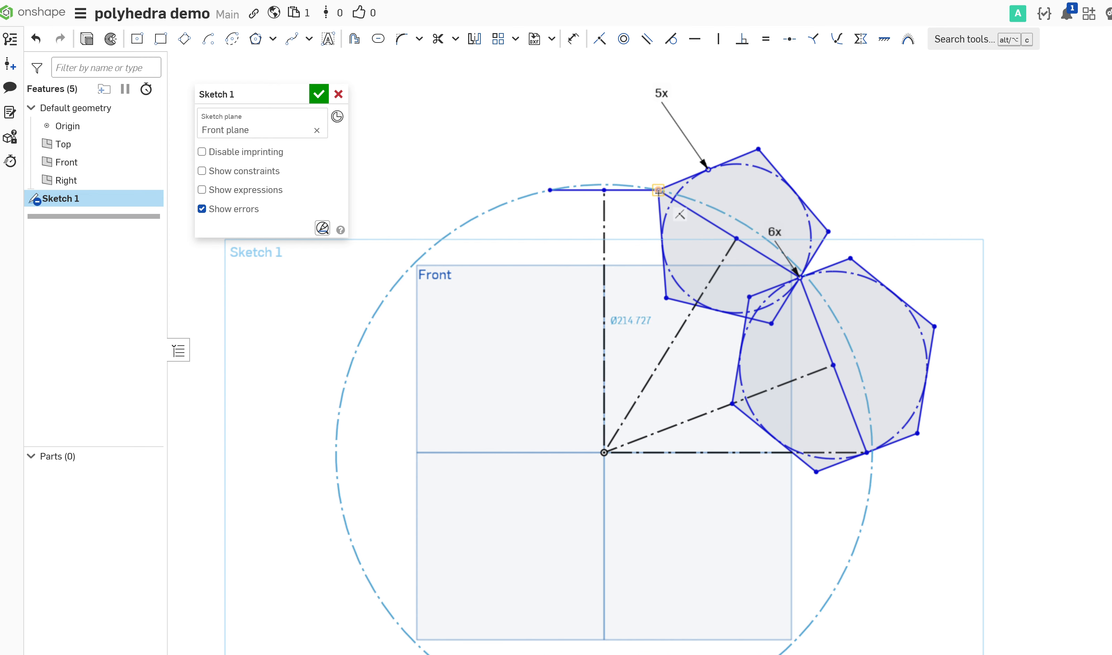
click(659, 190)
key(Escape)
key(u)
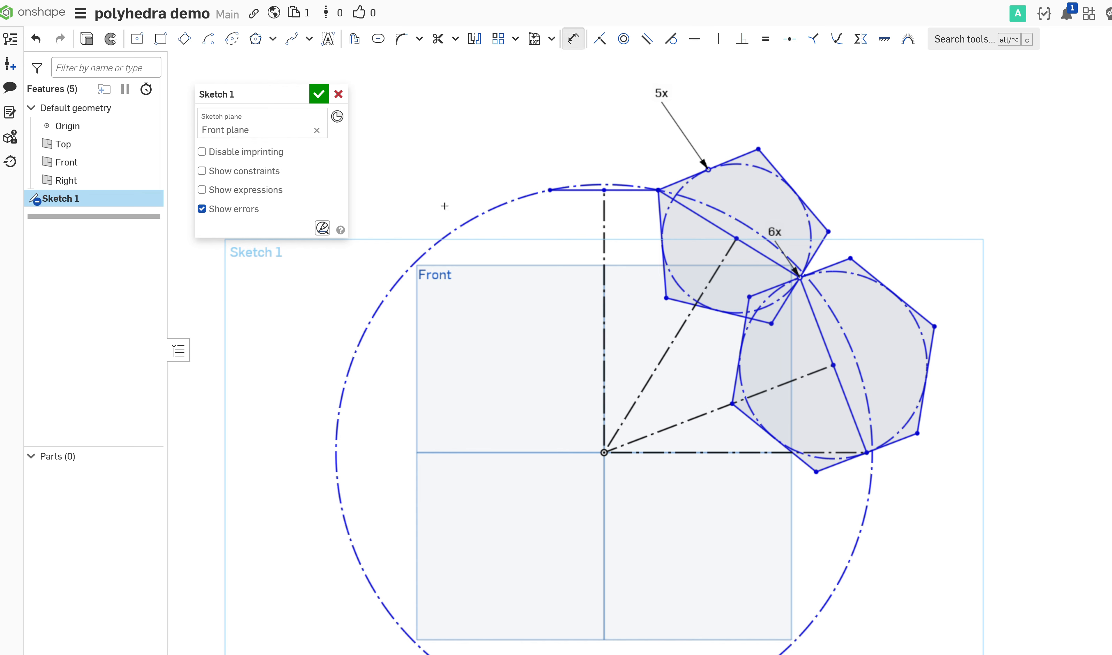
click(454, 224)
click(461, 155)
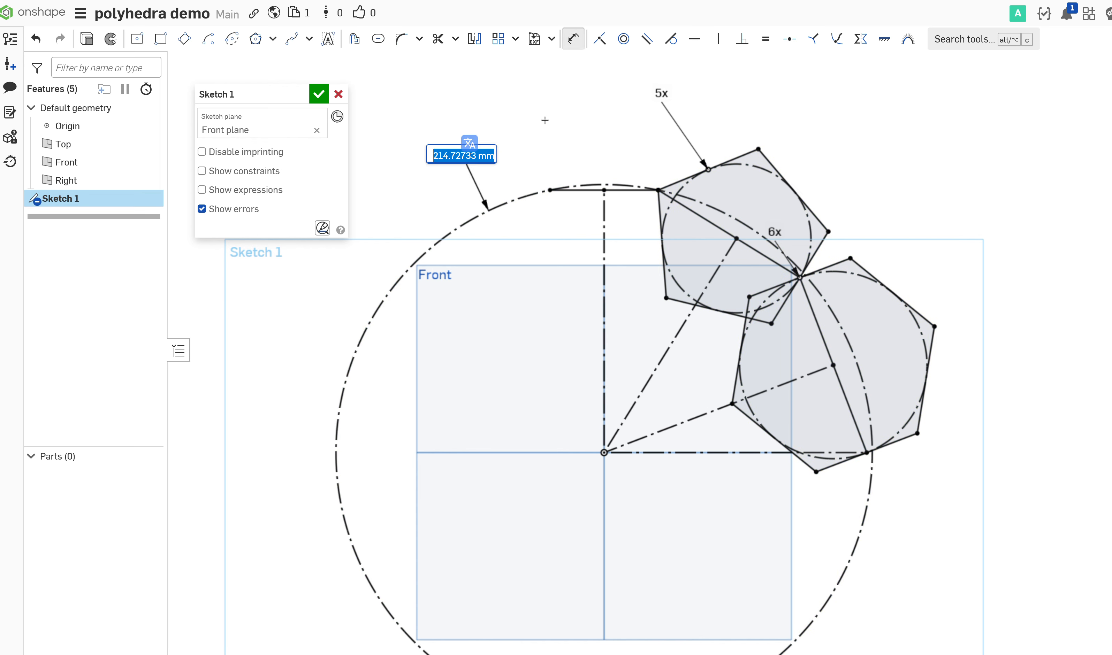
text(200)
key(Return)
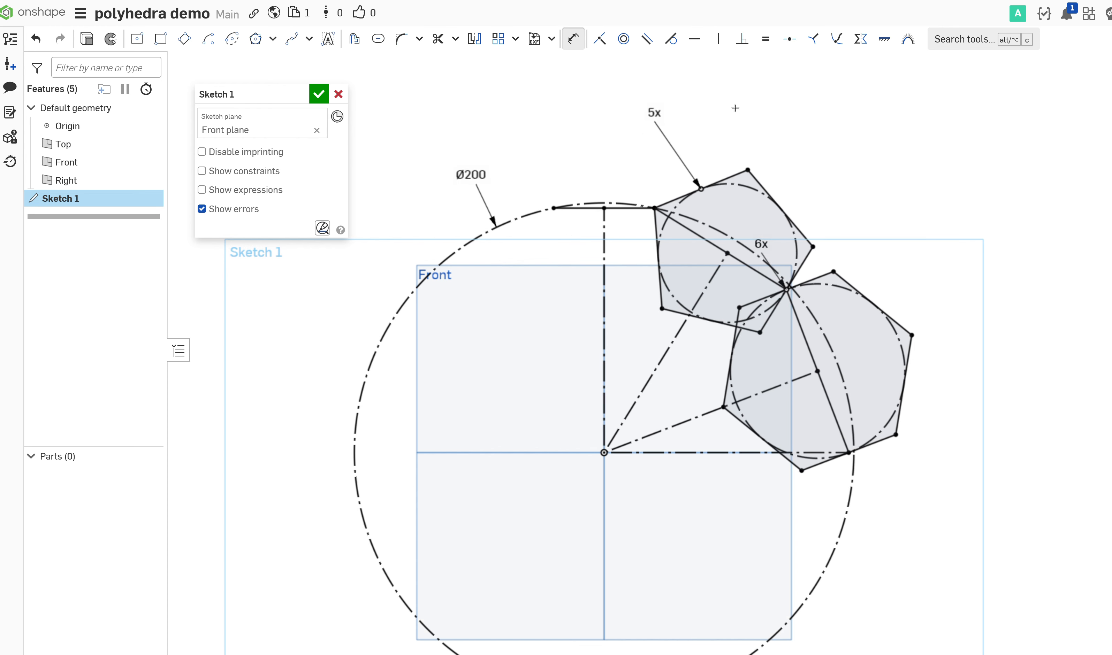
Move the 5x label closer above the pentagon and finish the sketch
middle_drag(638, 314, 613, 244)
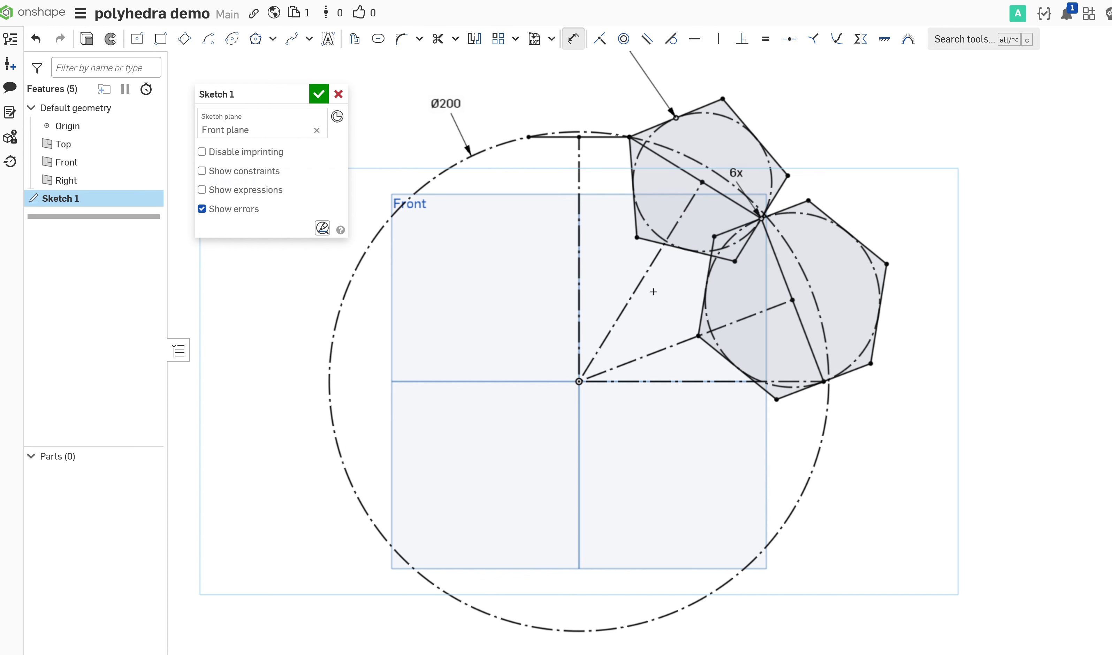
mouse_move(635, 278)
middle_down()
mouse_move(665, 338)
mouse_move(616, 361)
mouse_move(633, 347)
middle_up()
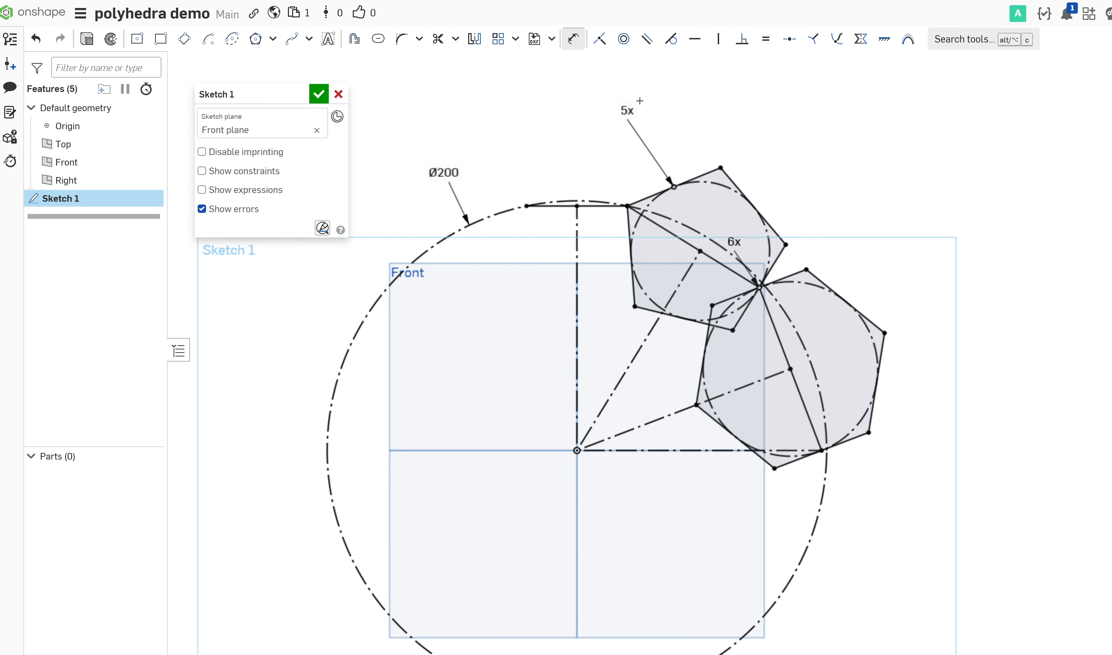
drag(626, 108, 678, 137)
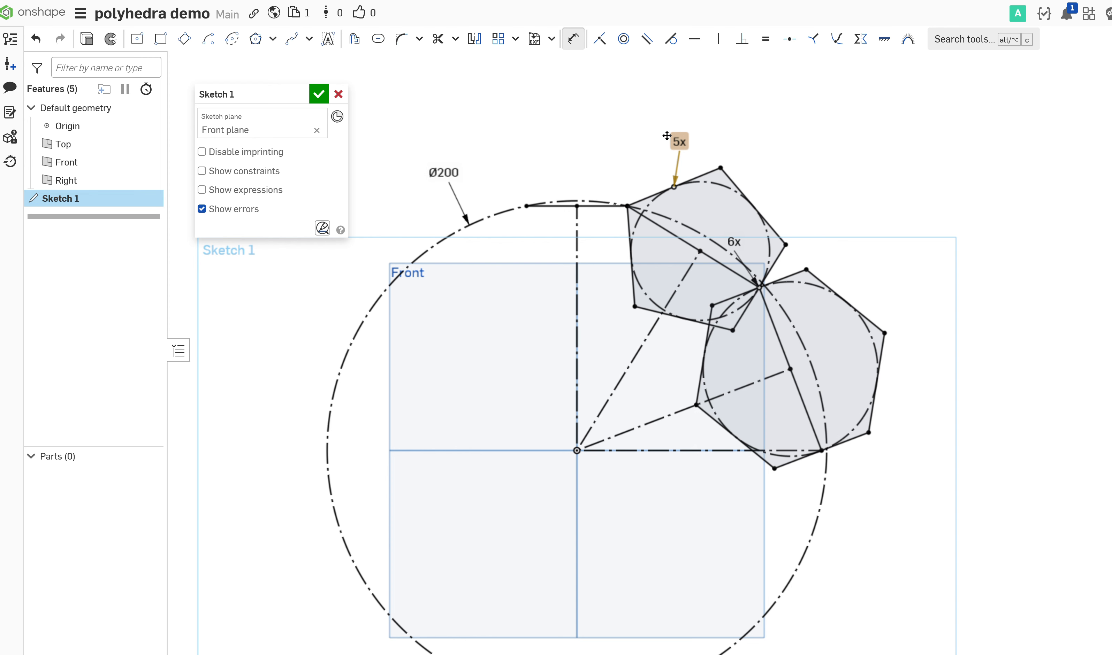
click(318, 95)
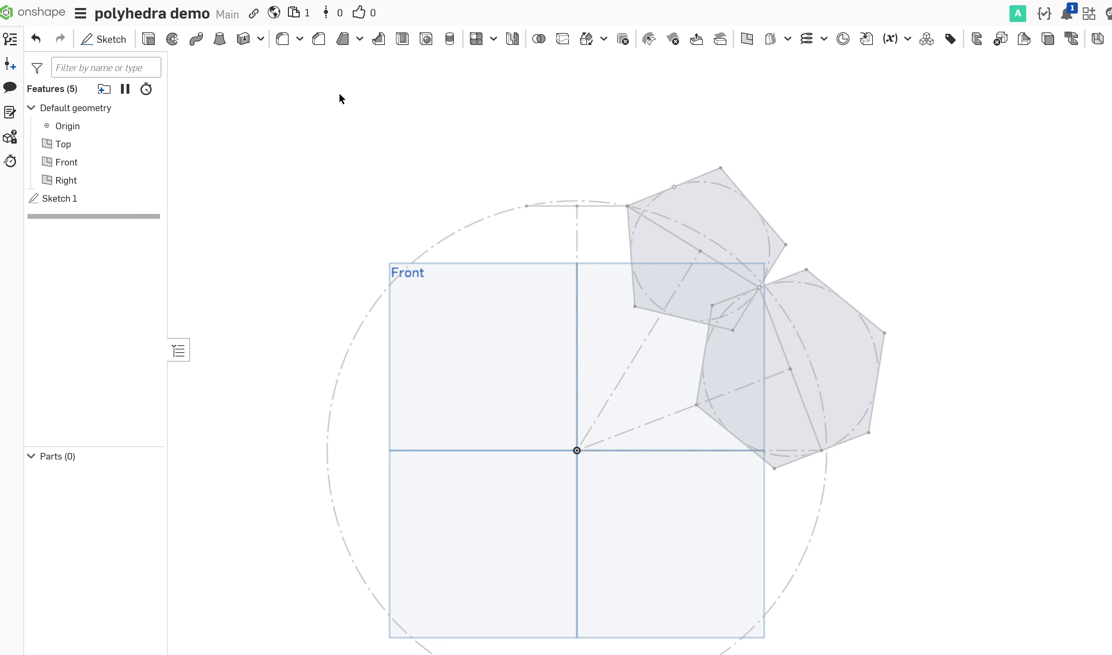
Define a Line angle plane through the line across the pentagon, referenced to the pentagon's center line, at 90 degrees
click(747, 39)
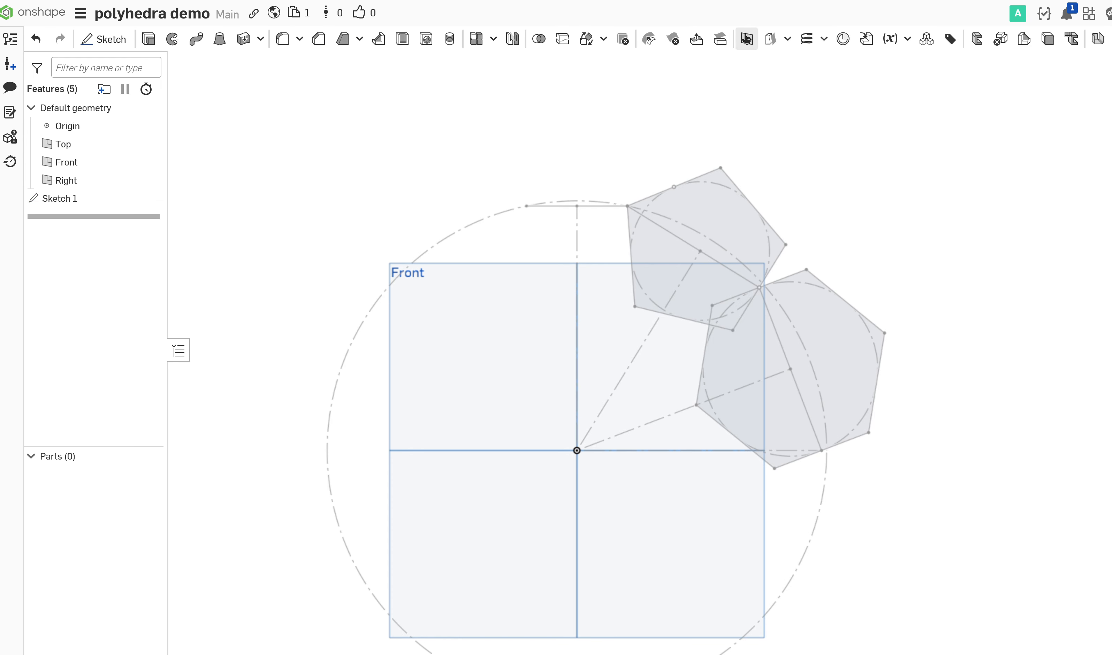
click(667, 237)
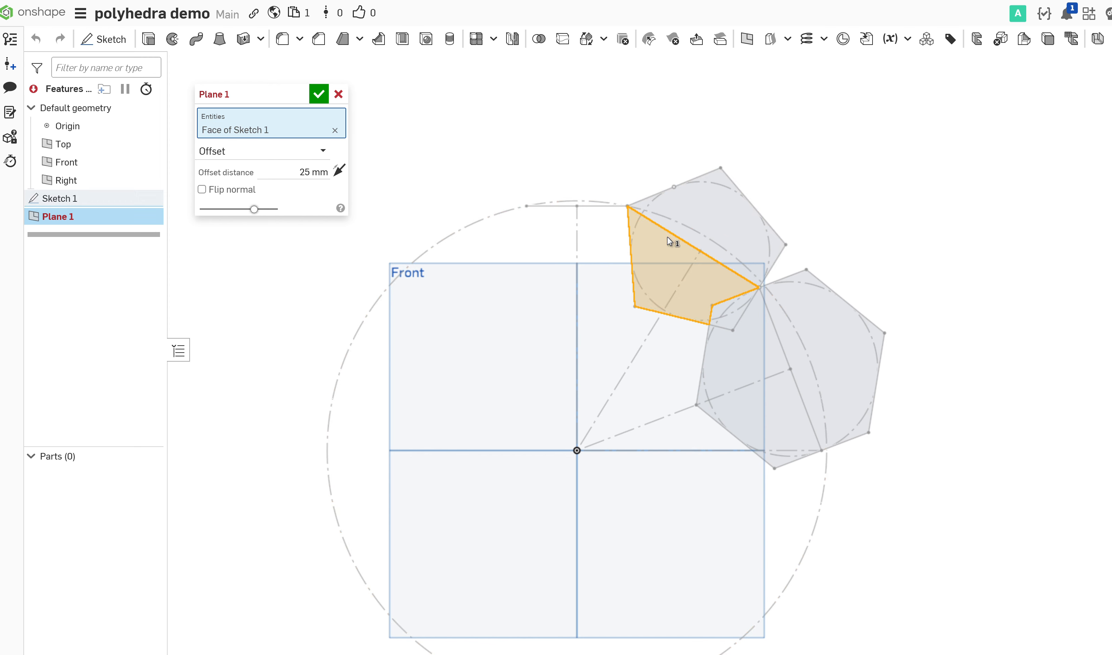
click(667, 237)
click(672, 233)
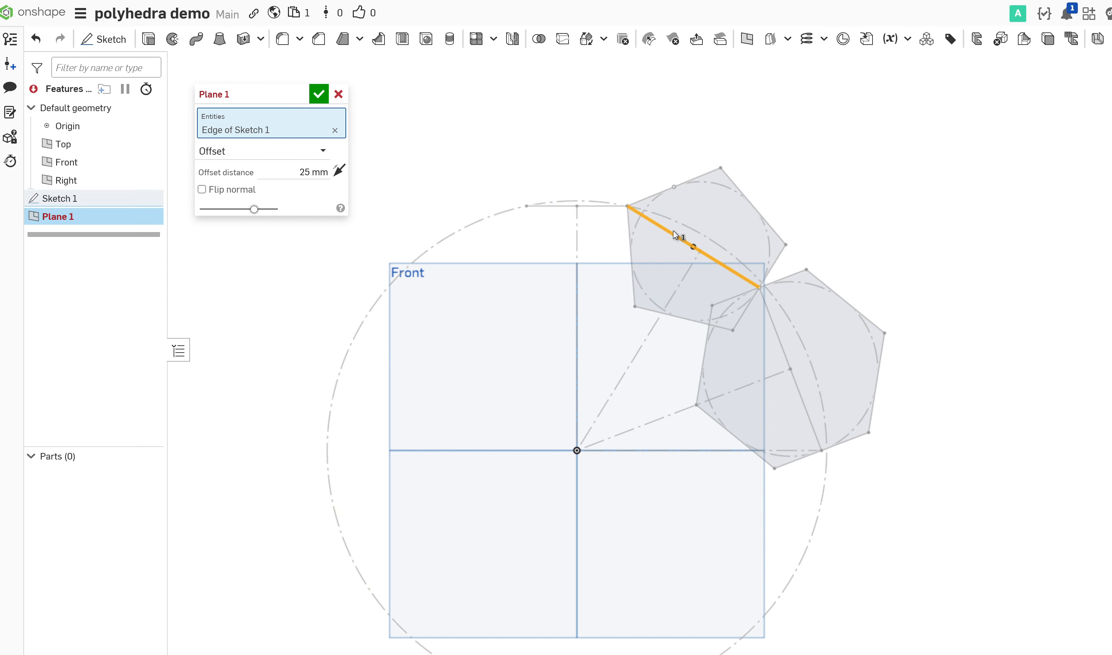
click(229, 154)
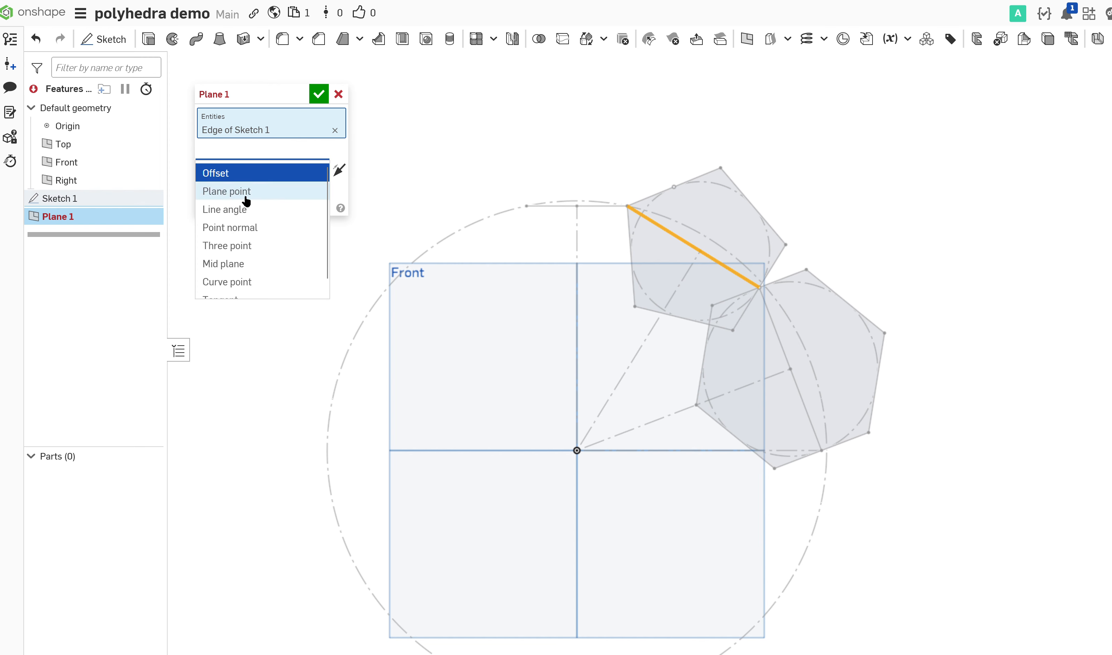
click(243, 209)
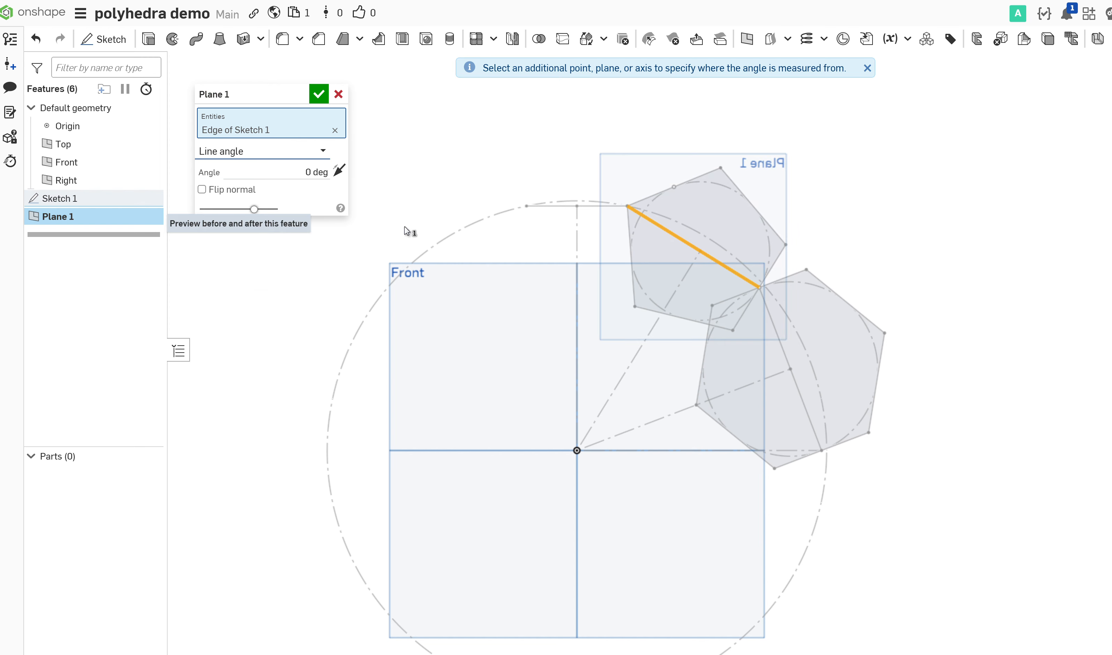
click(607, 408)
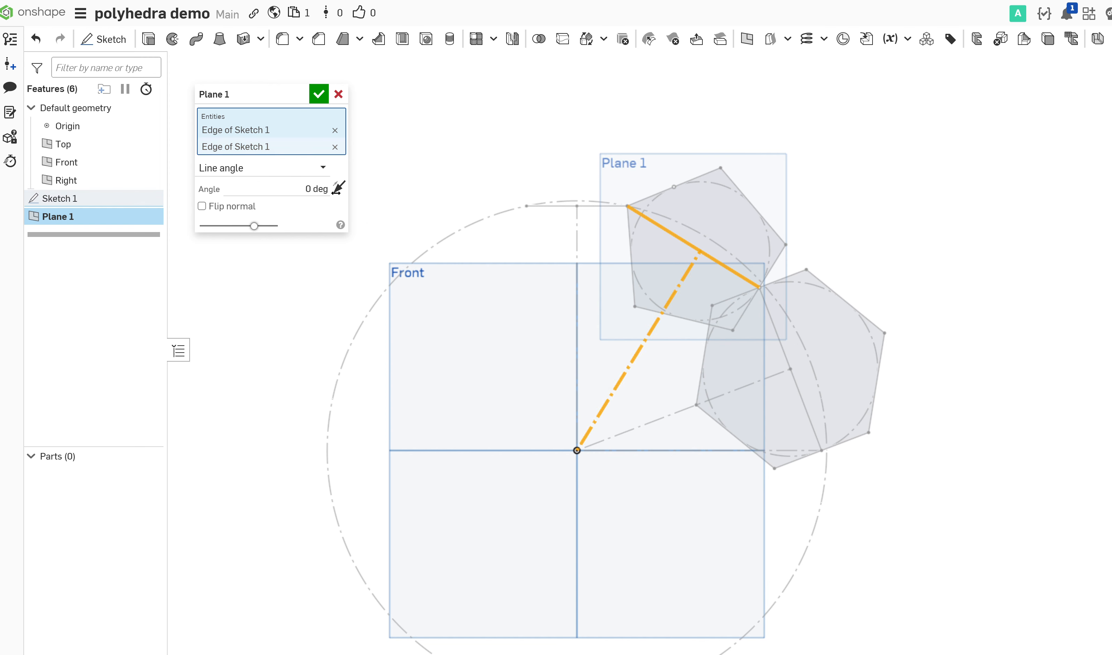
click(301, 180)
text(90)
key(Return)
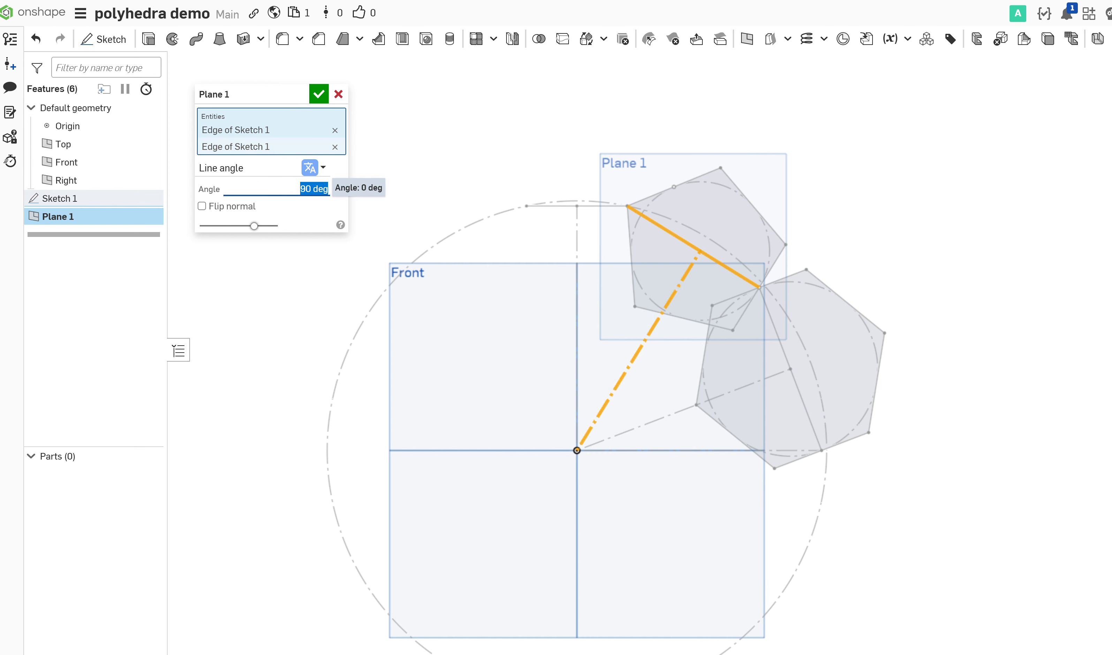
mouse_move(719, 194)
right_down()
mouse_move(682, 187)
mouse_move(713, 223)
mouse_move(694, 212)
right_up()
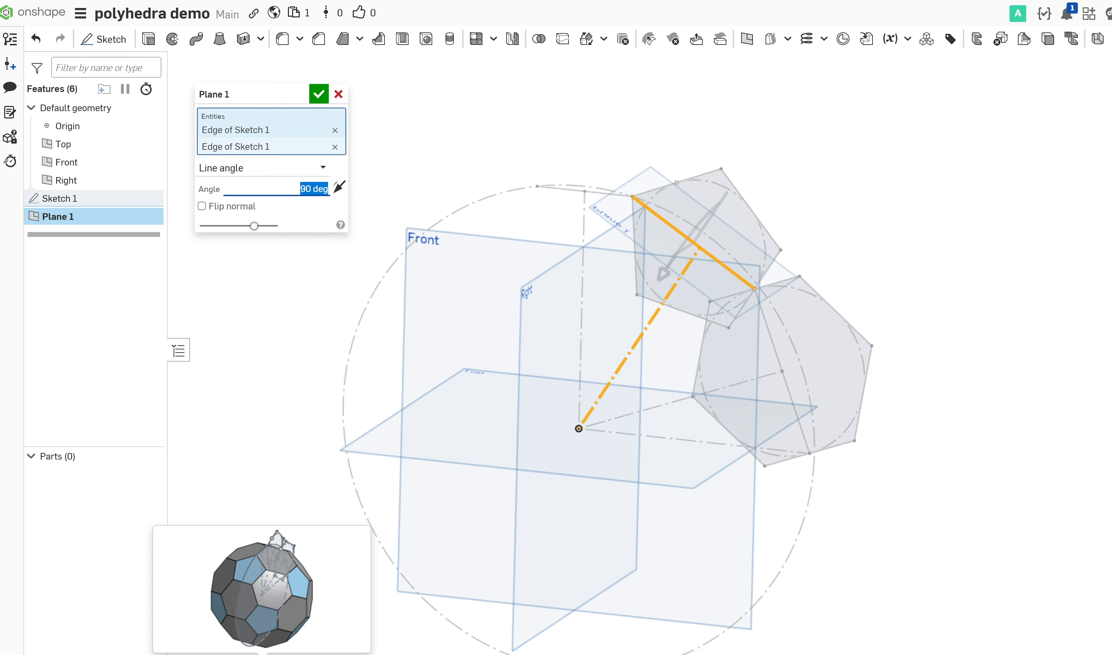
Switch to the window with the finished polyhedron and examine its pentagon and hexagon faces
click(319, 650)
mouse_move(767, 169)
right_down()
mouse_move(842, 161)
mouse_move(781, 157)
mouse_move(770, 169)
right_up()
mouse_move(587, 192)
right_down()
mouse_move(677, 177)
mouse_move(615, 181)
right_up()
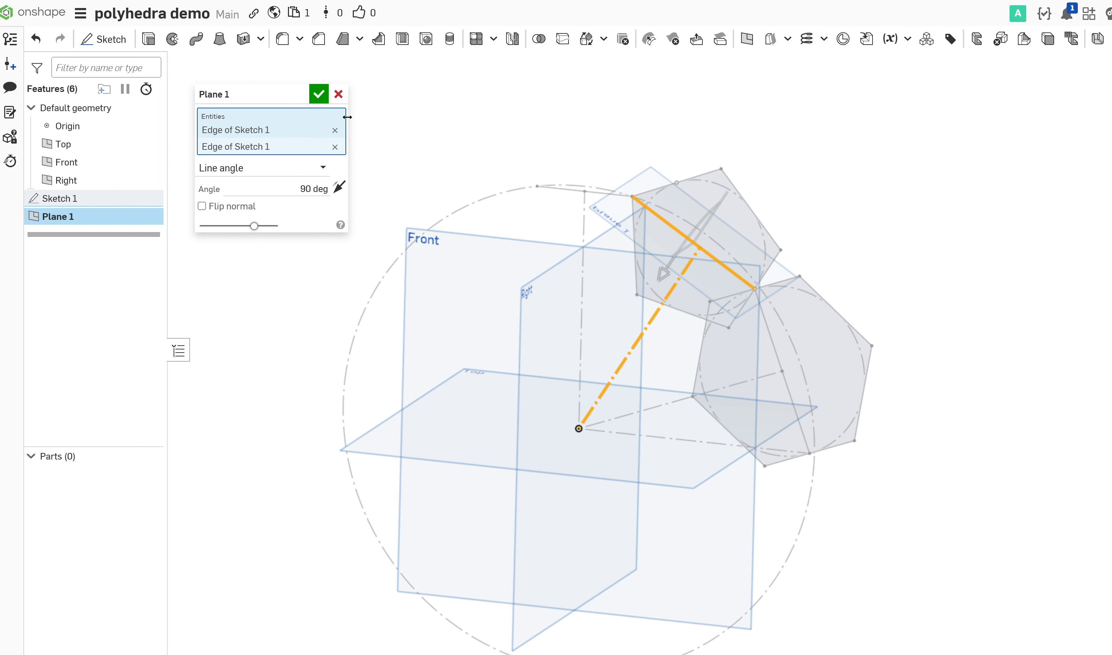
Accept the 90-degree plane and start a new sketch on it around the pentagon's cross line
click(320, 95)
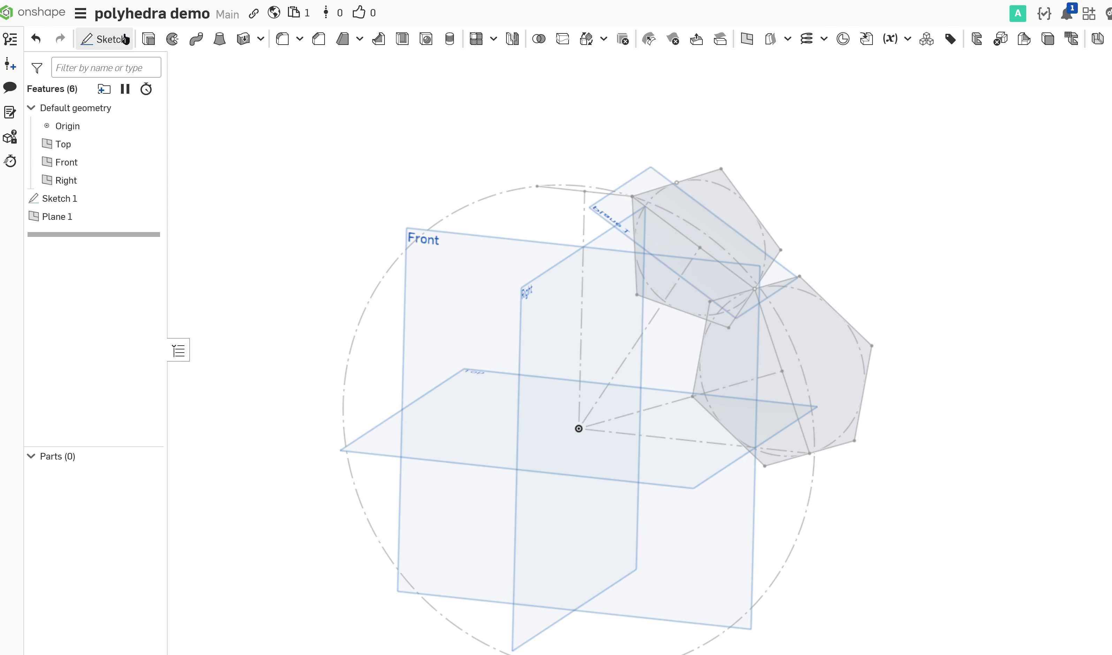
click(114, 40)
click(607, 212)
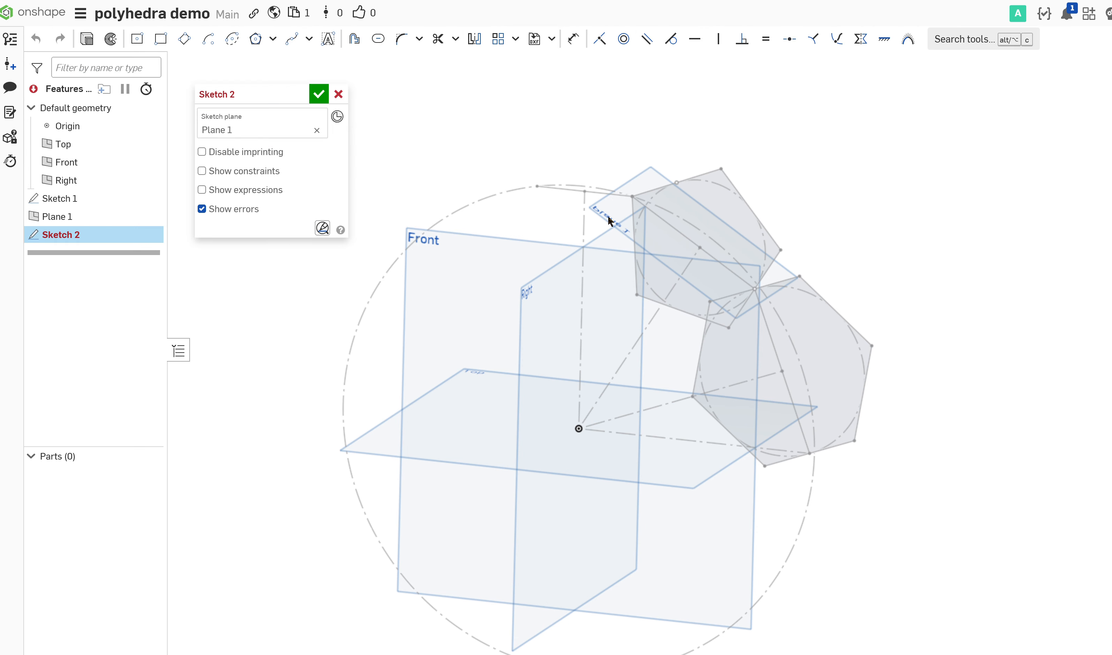
scroll(693, 256, up, 3)
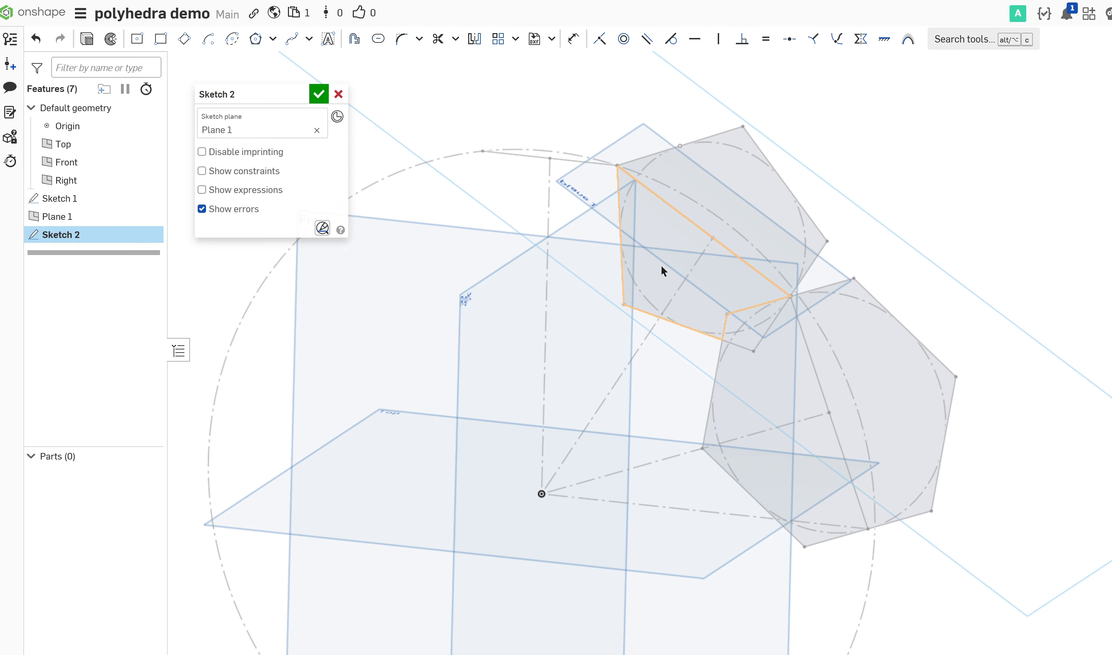
middle_drag(663, 267, 578, 388)
right_drag(577, 388, 551, 389)
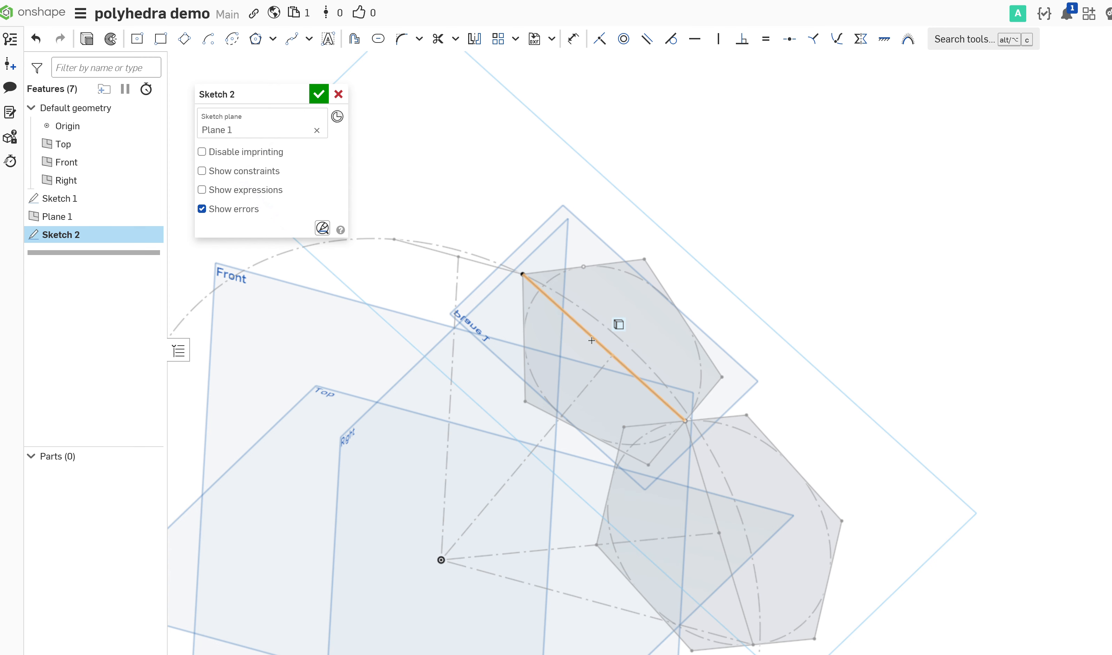
Sketch a five-sided polygon with an inner circle about 61 mm in diameter on the angled plane, clear of the existing profiles
key(p)
click(803, 282)
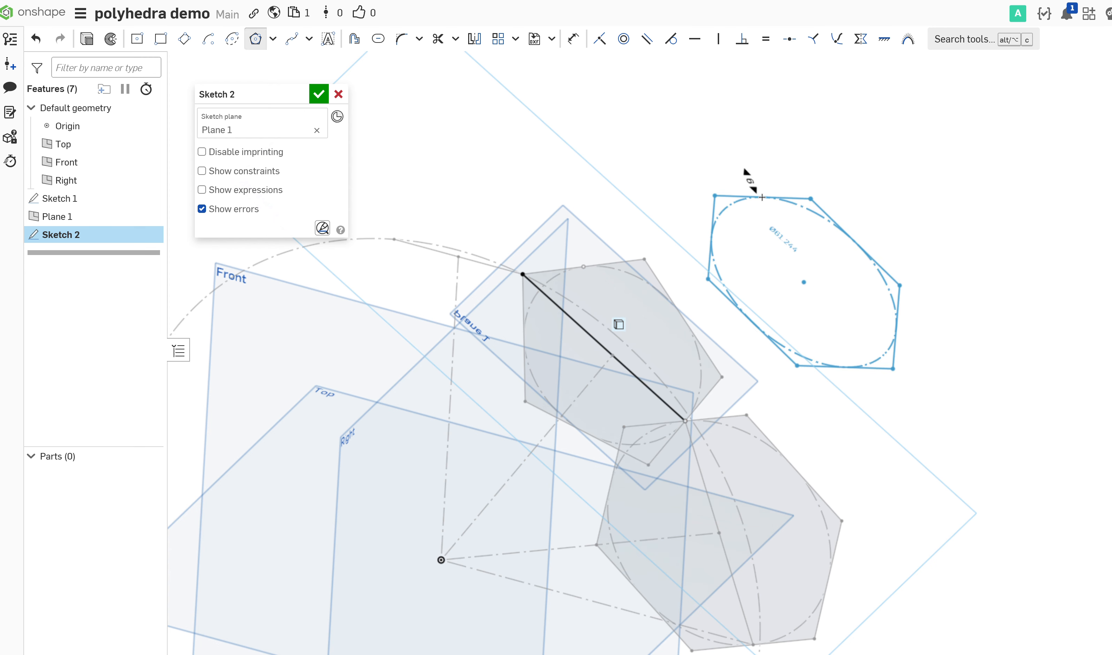
click(766, 204)
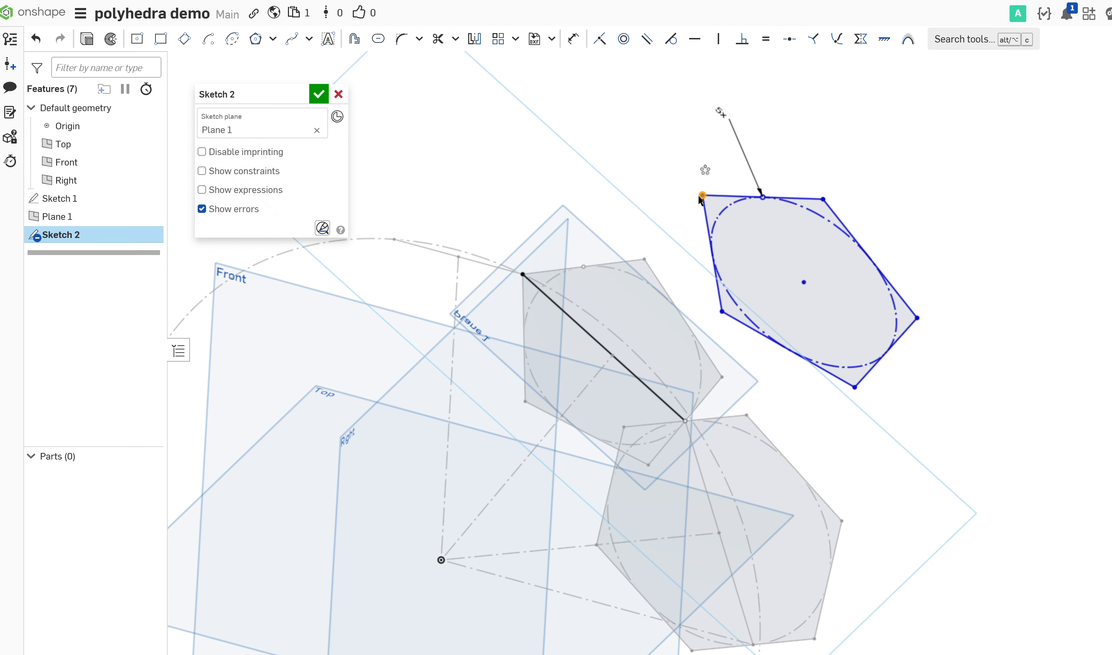
Make one pentagon vertex coincident with the cross line's end and its center coincident with the line's midpoint, and finish the sketch
click(524, 275)
key(i)
click(745, 359)
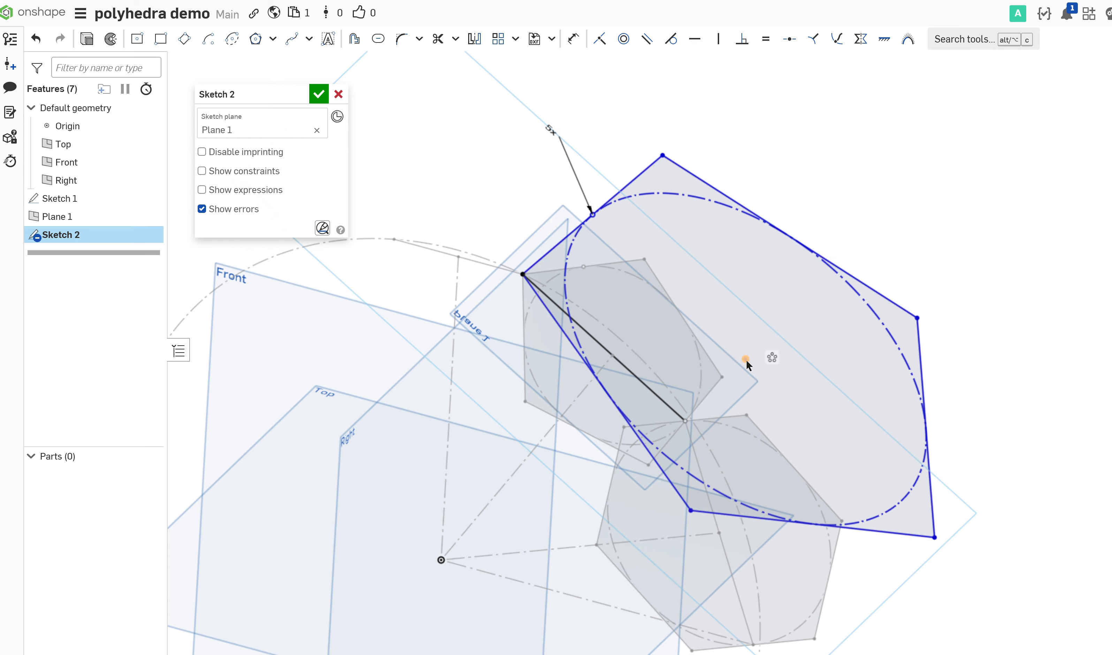
click(614, 356)
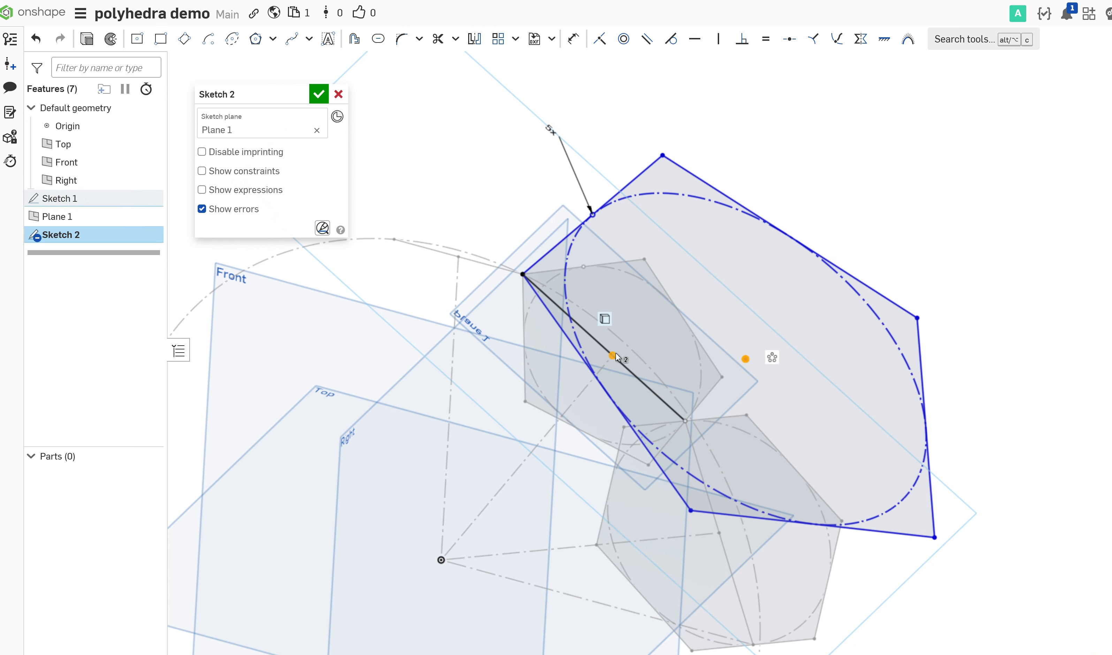
key(i)
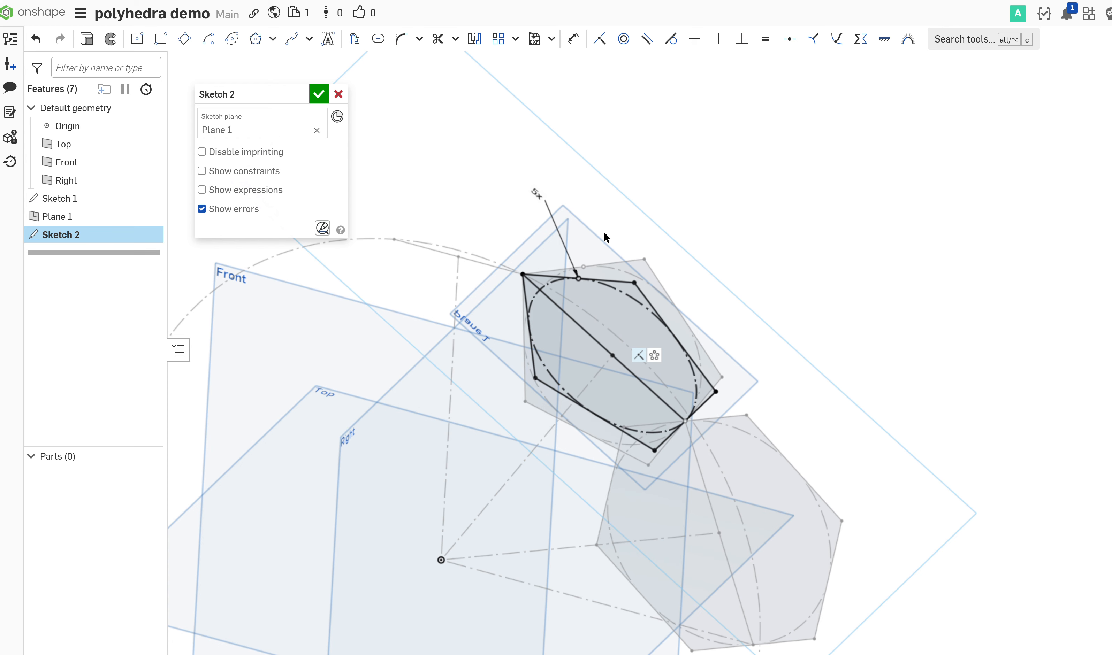
click(318, 95)
Hide Plane 1 and the default Top, Front and Right planes
middle_drag(853, 316, 826, 242)
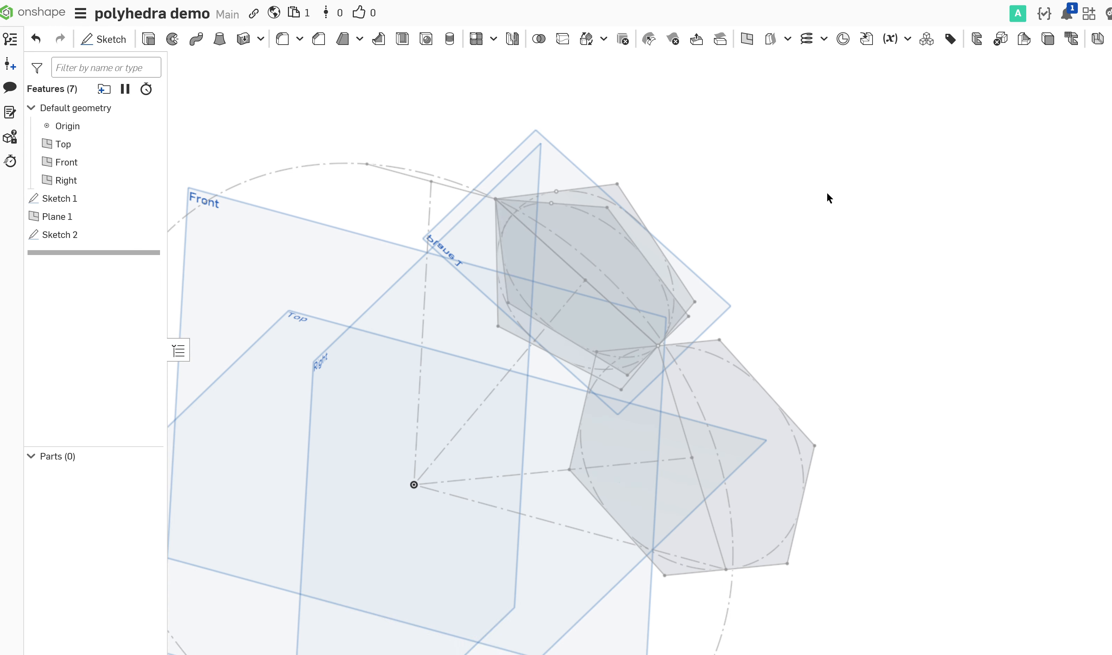
right_drag(828, 194, 850, 155)
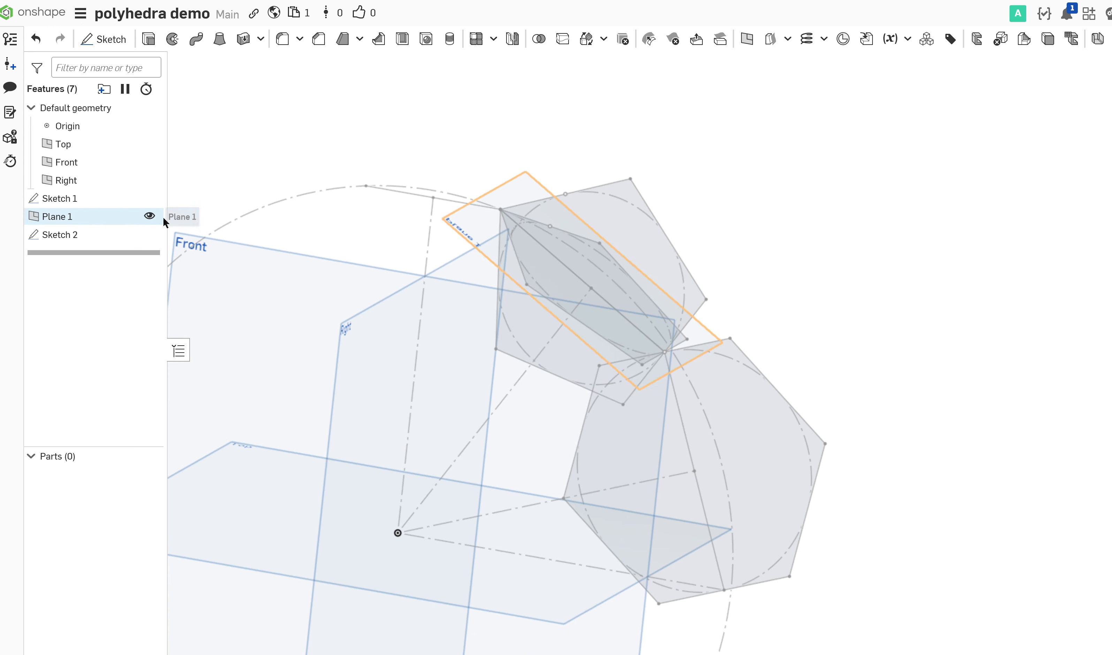
click(152, 217)
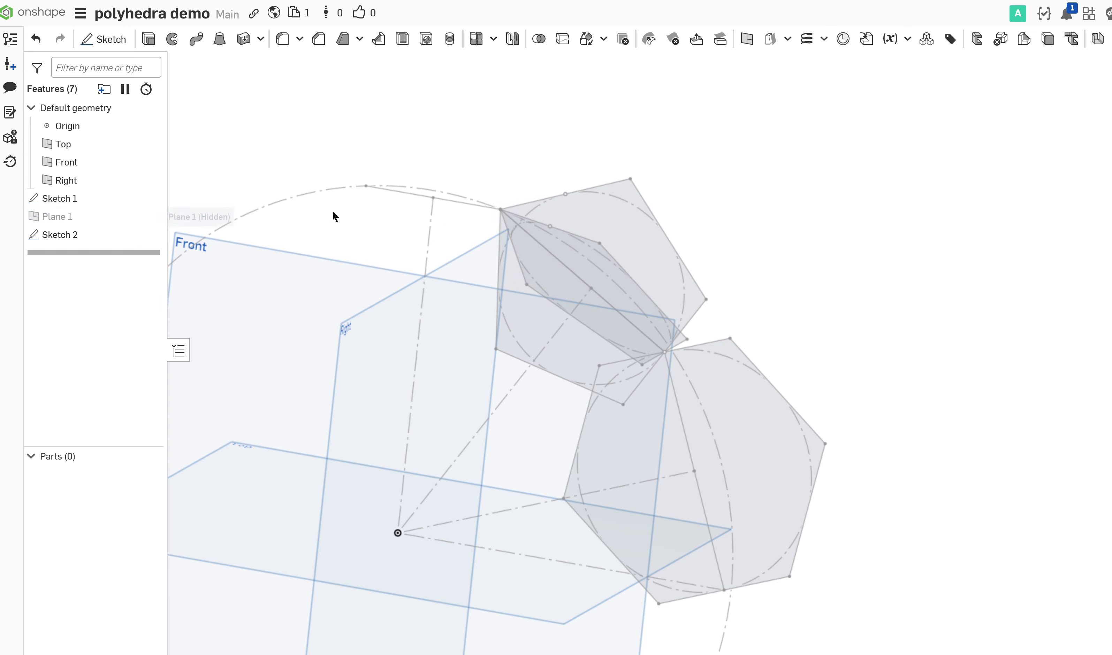
right_drag(840, 343, 911, 250)
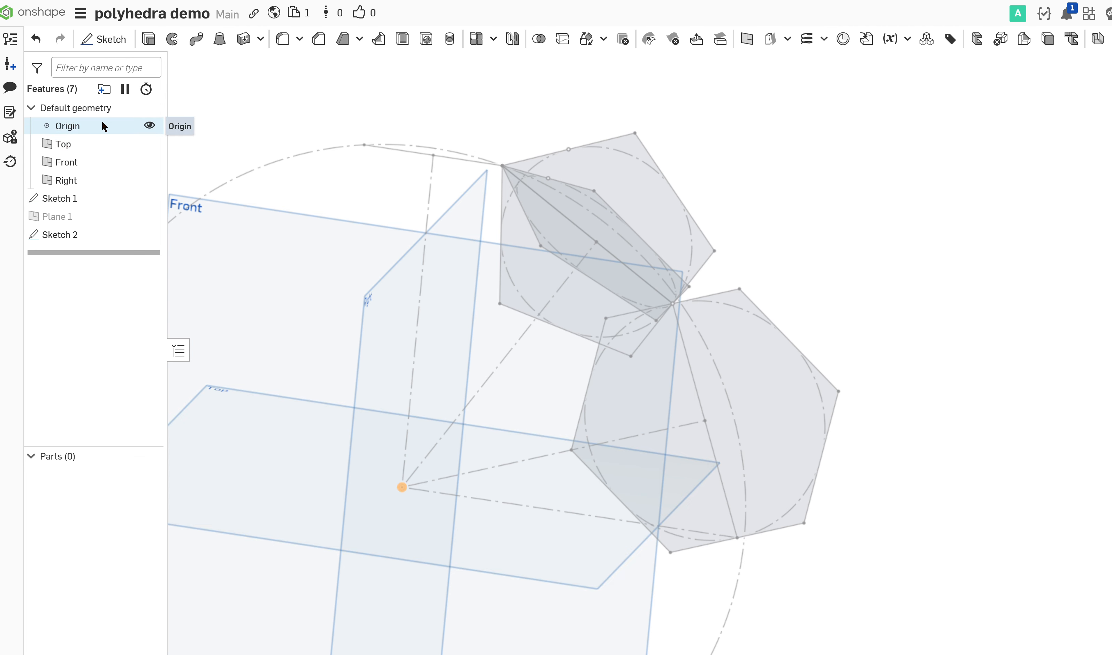
click(61, 148)
shift+click(61, 181)
right_click(61, 185)
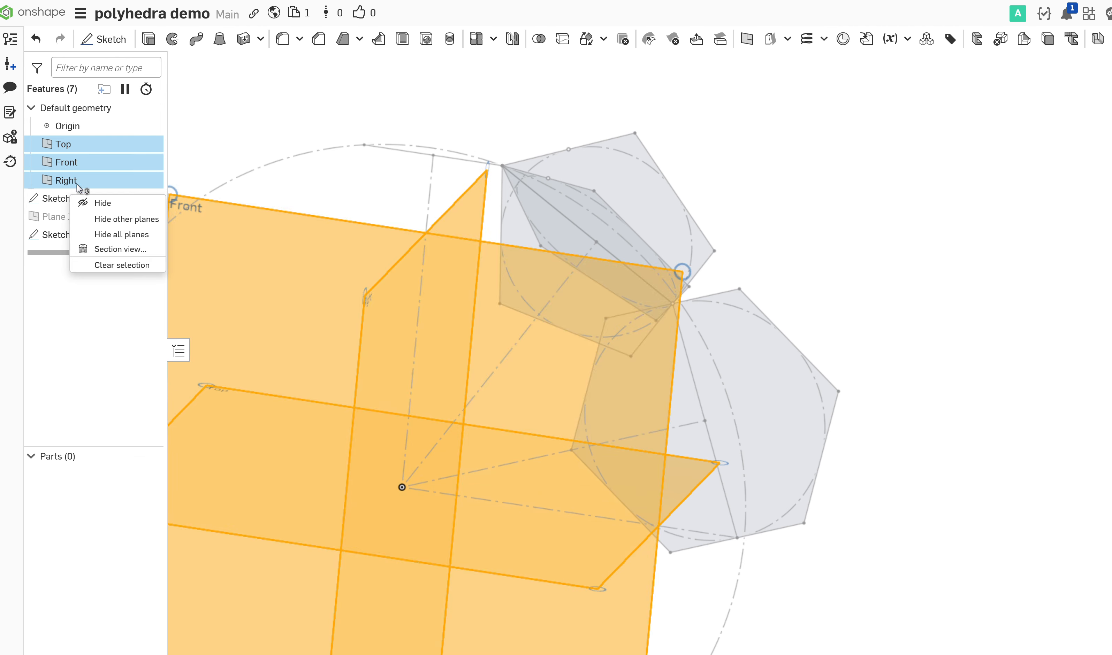
click(100, 203)
mouse_move(799, 255)
right_down()
mouse_move(884, 194)
mouse_move(855, 189)
right_up()
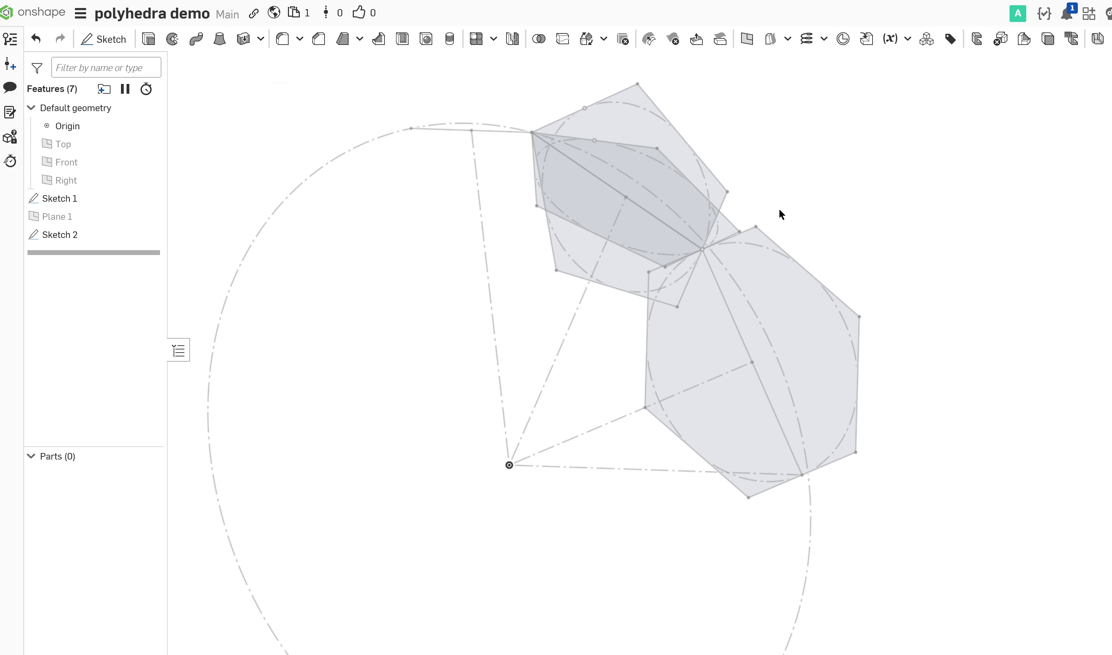
Create a Line angle plane through the line across the hexagon, referenced to the hexagon's center line, at 90 degrees
click(747, 40)
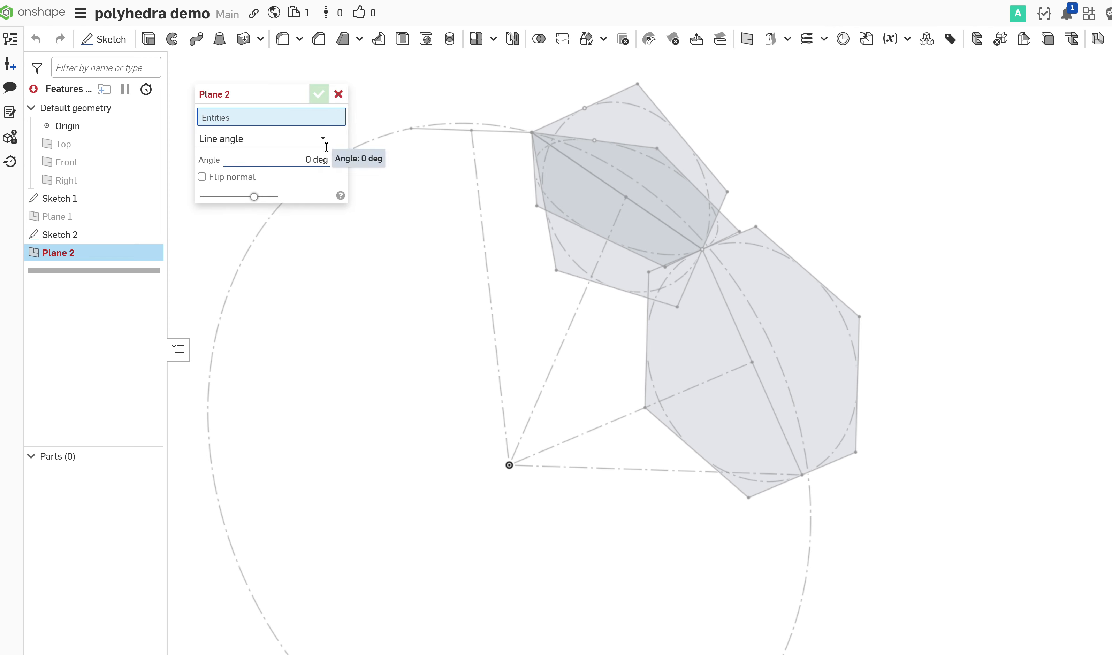
click(732, 317)
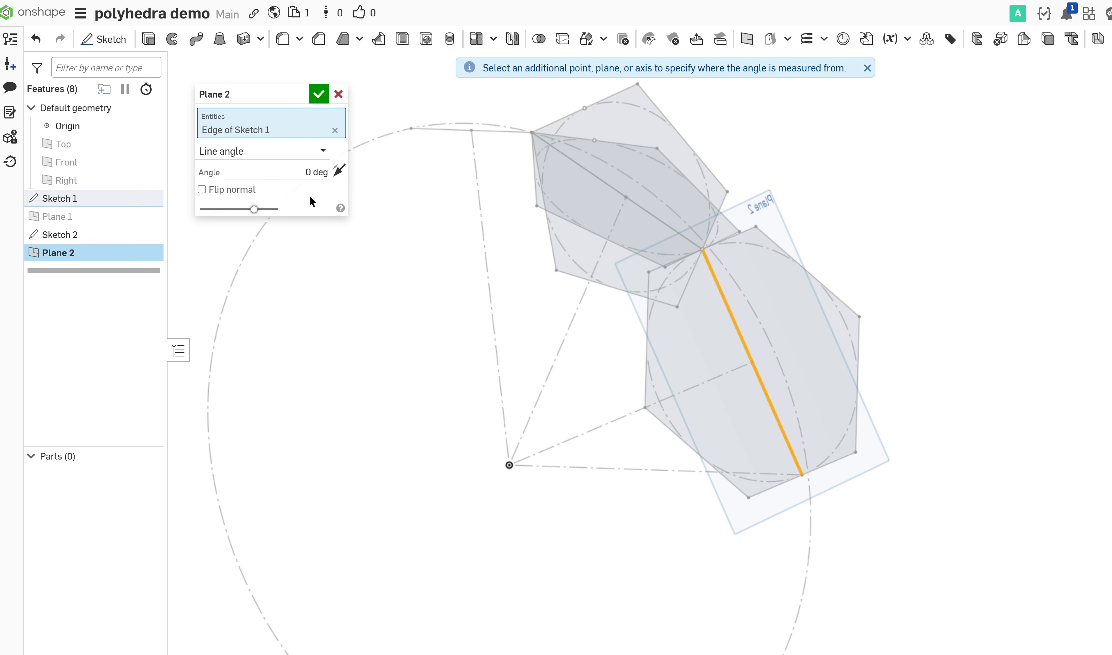
click(321, 172)
text(90)
key(Return)
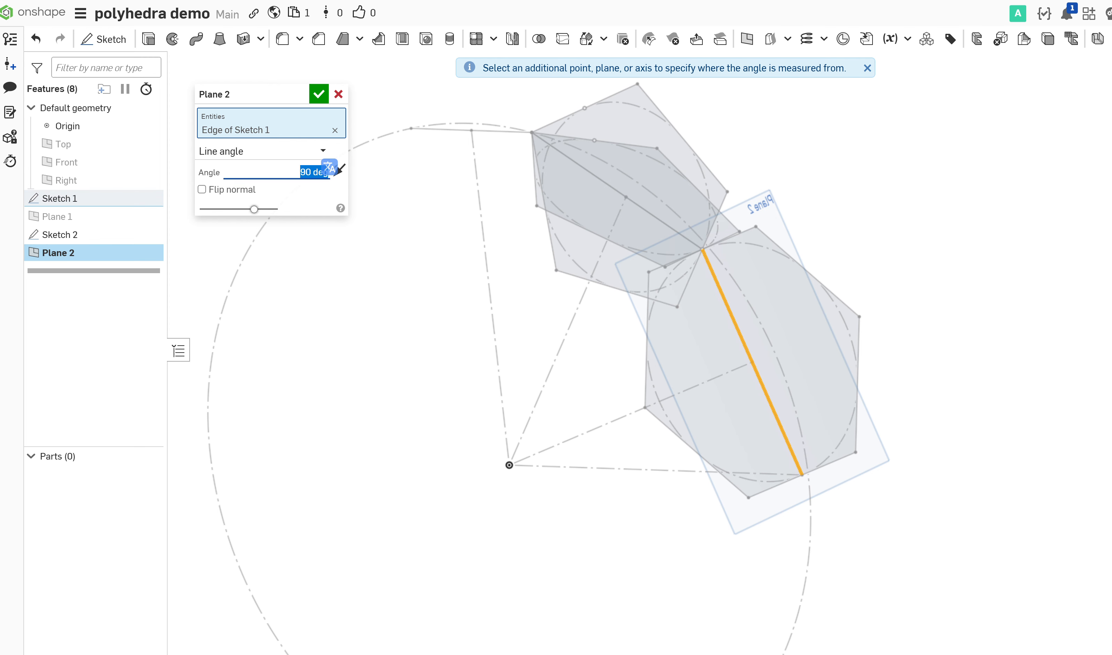
click(585, 438)
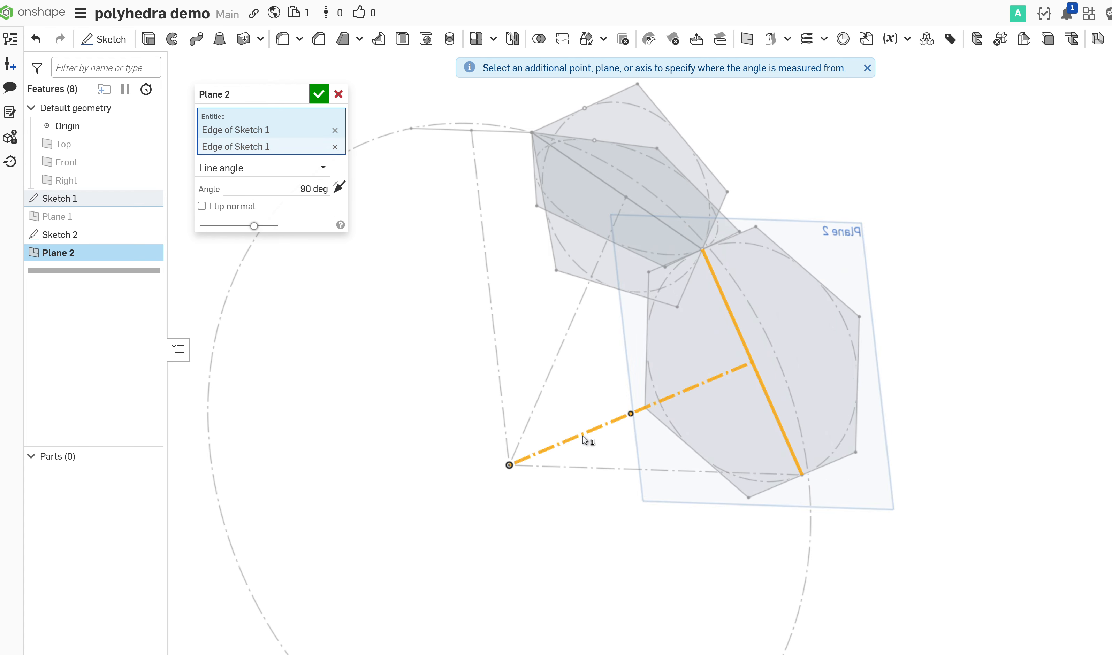
right_drag(988, 321, 938, 295)
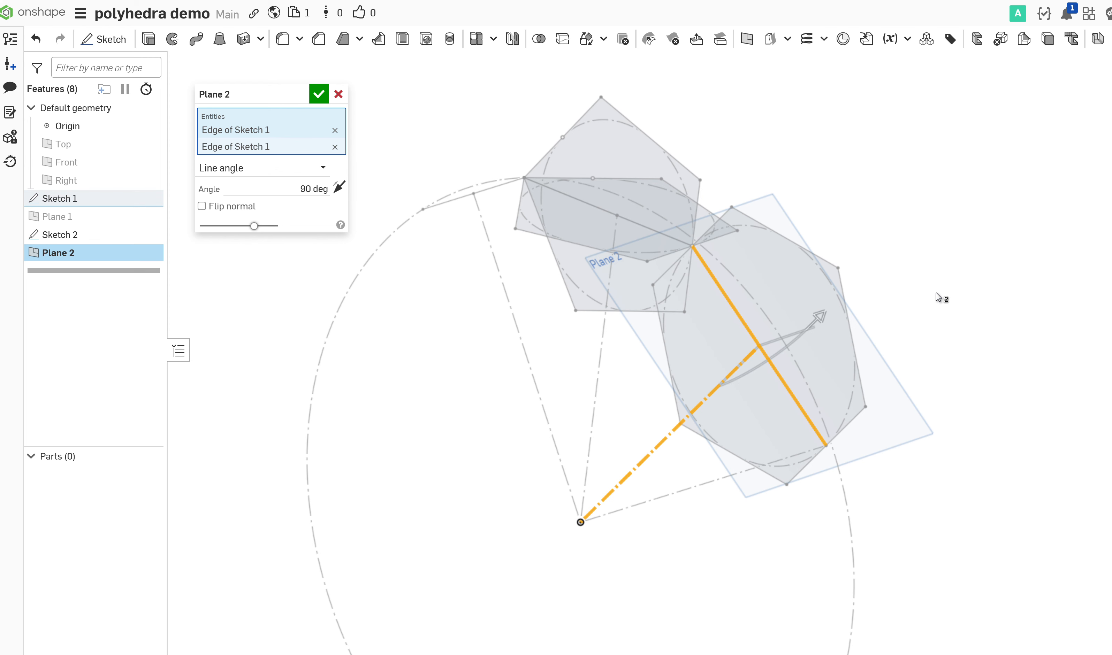
click(313, 96)
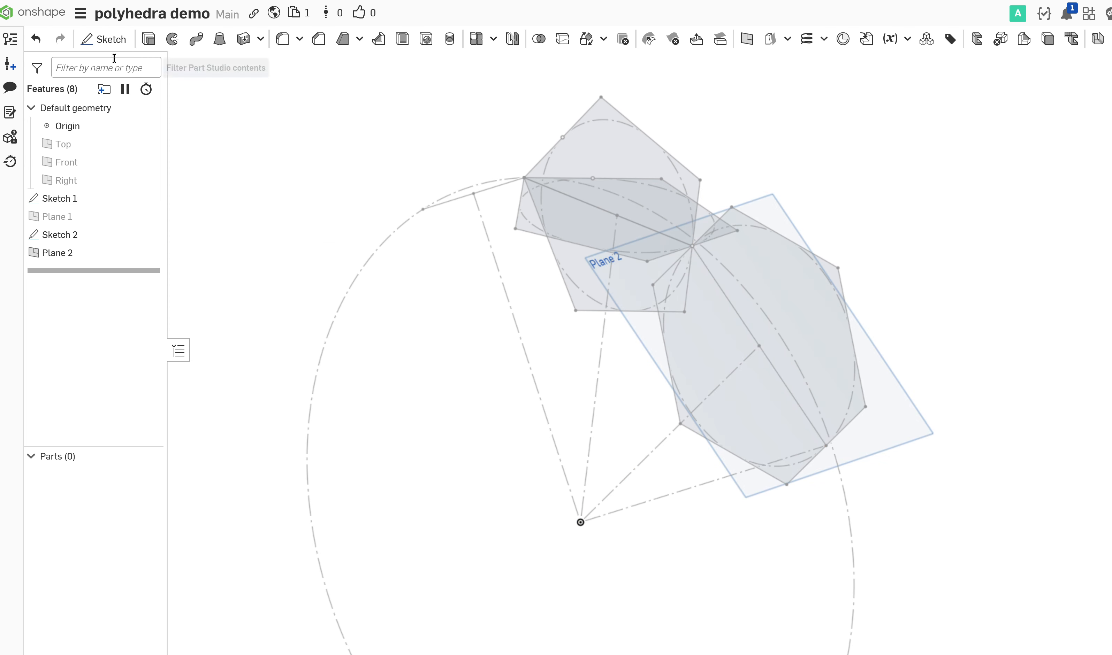
Start a sketch on Plane 2 and project the line across the hexagon into it
click(103, 39)
click(718, 384)
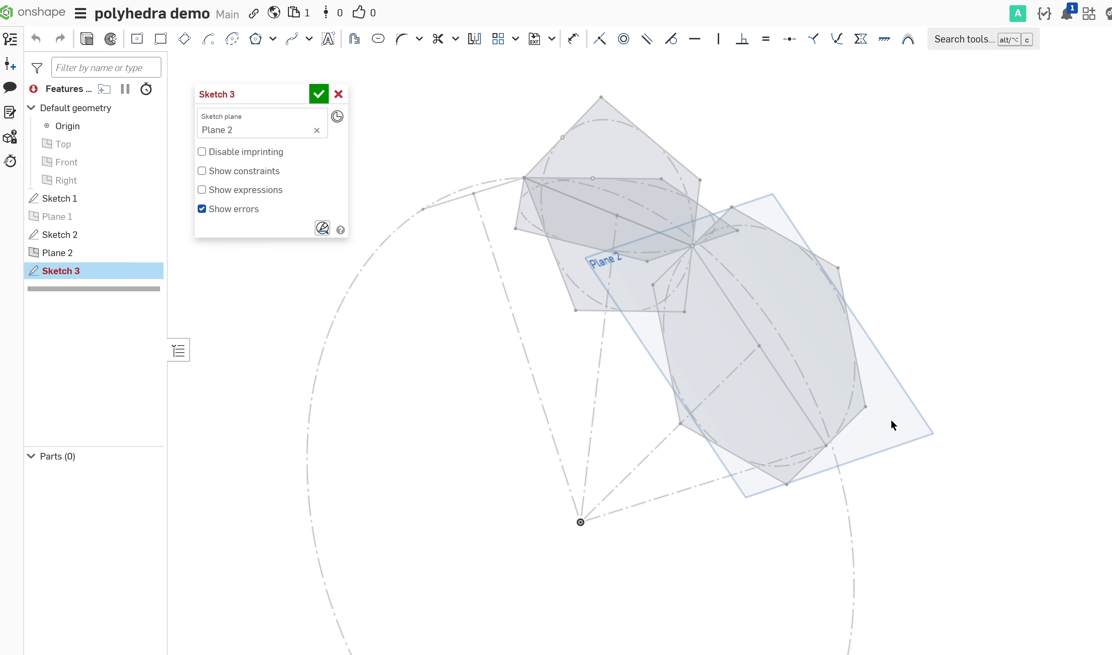
right_drag(887, 424, 885, 433)
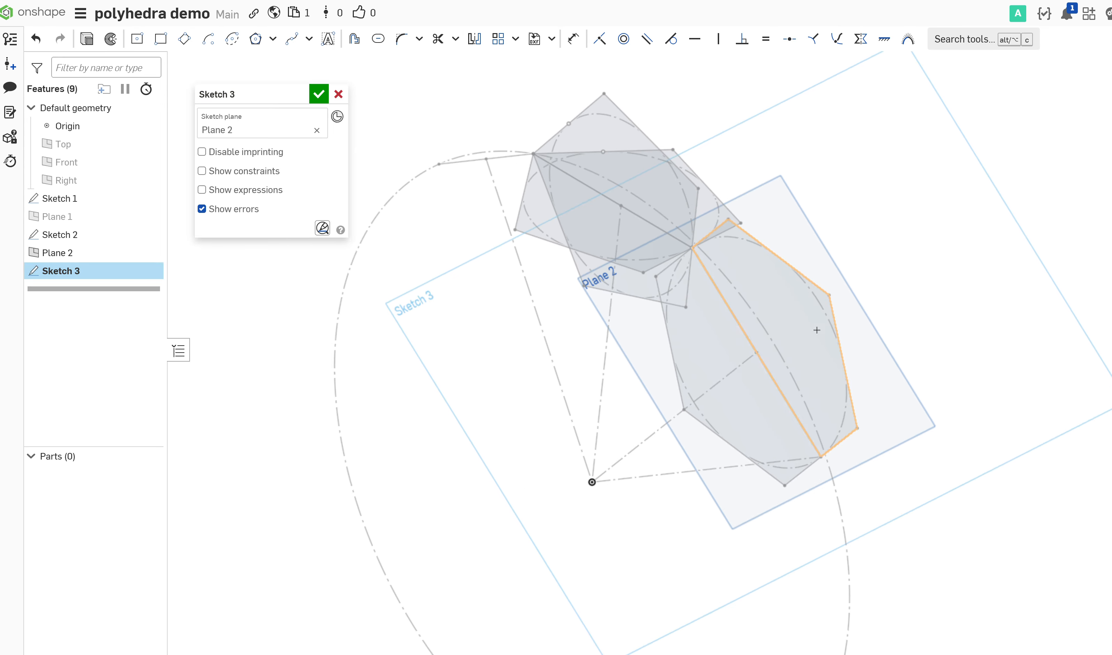
click(735, 321)
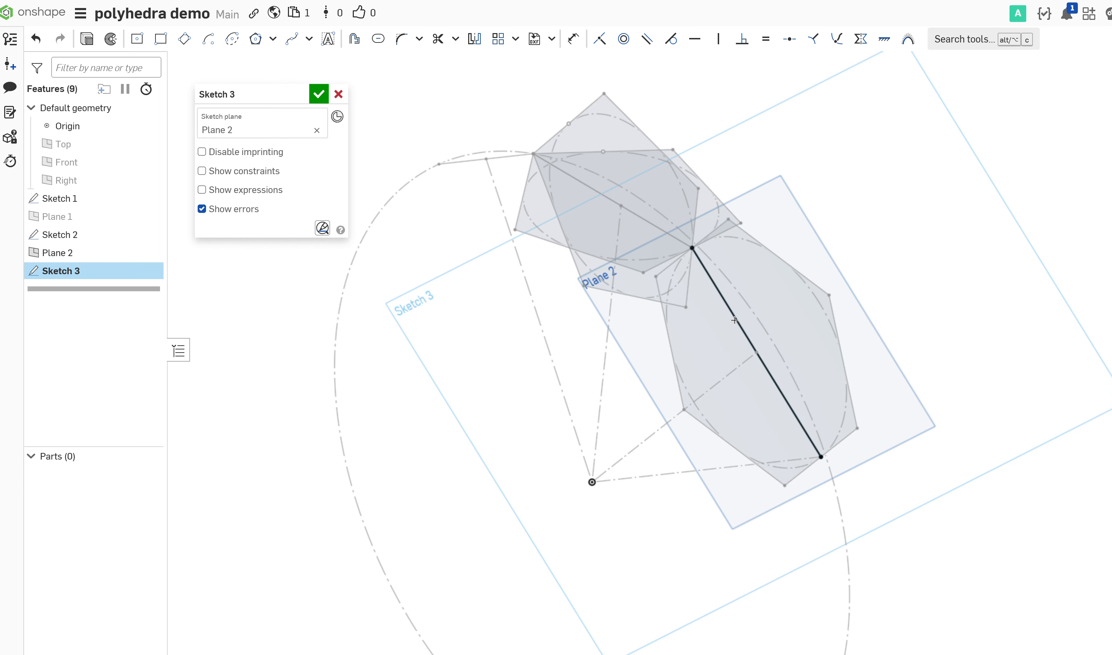
Convert the projected line across the hexagon to construction geometry
mouse_move(842, 320)
middle_down()
mouse_move(802, 336)
mouse_move(788, 411)
middle_up()
mouse_move(787, 407)
right_down()
mouse_move(805, 368)
mouse_move(779, 403)
mouse_move(789, 409)
right_up()
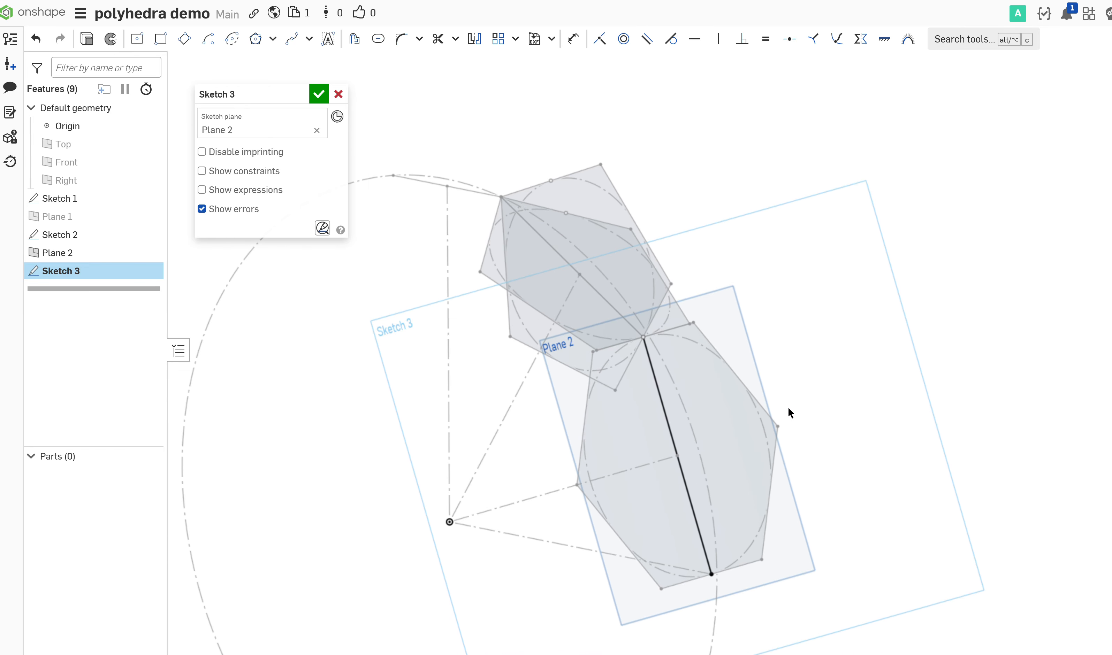
click(679, 399)
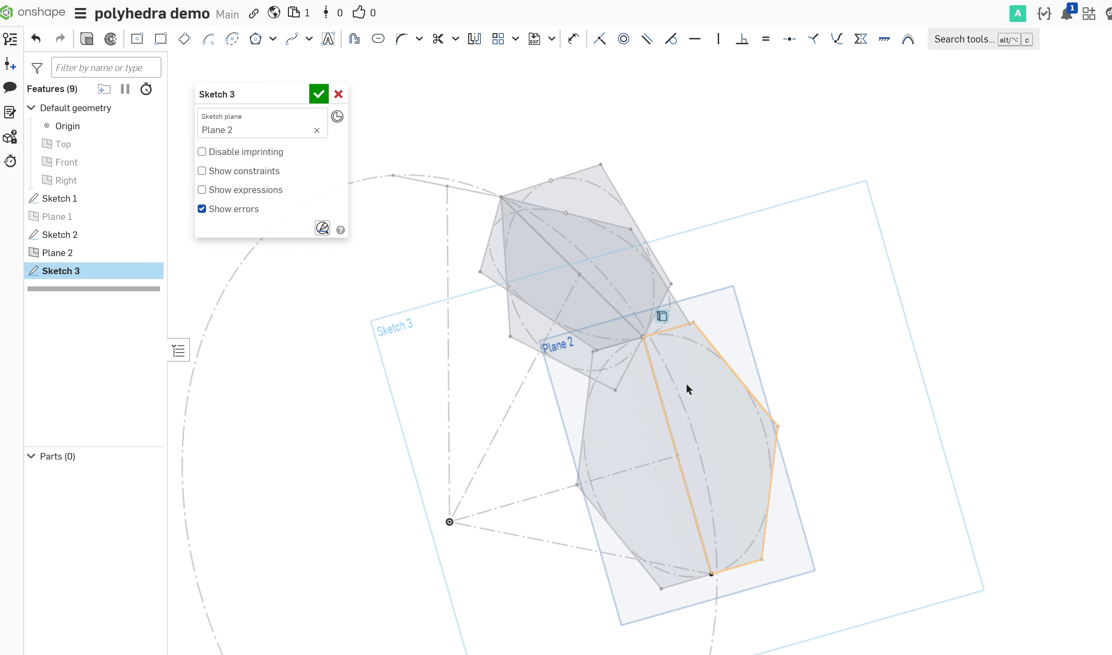
click(670, 432)
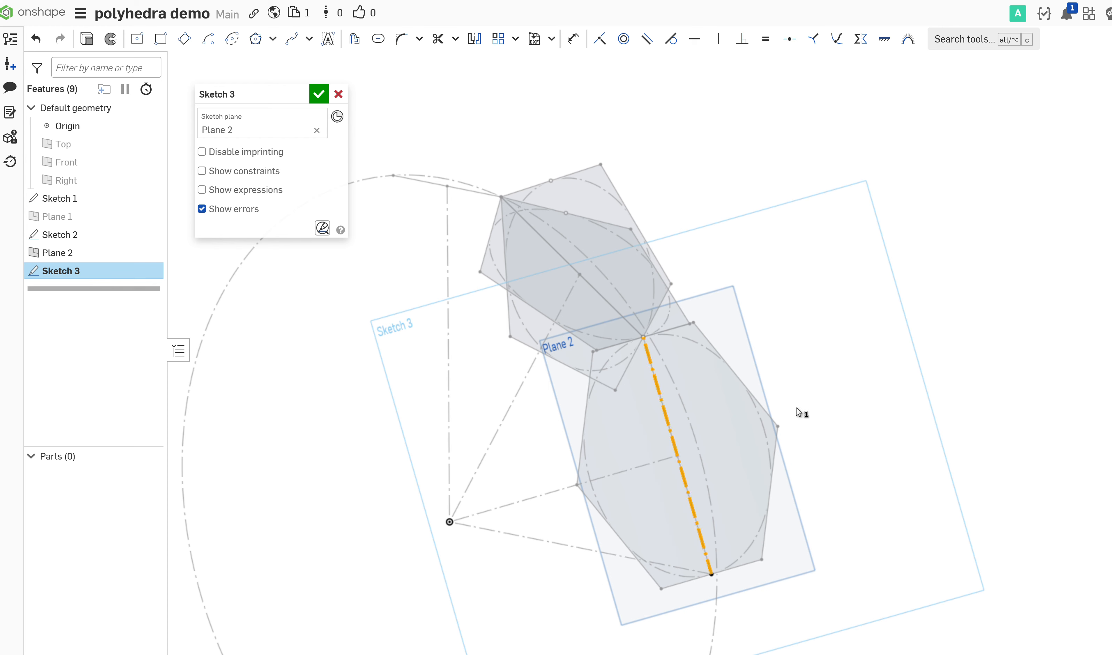
mouse_move(824, 329)
right_down()
mouse_move(839, 294)
mouse_move(829, 330)
right_up()
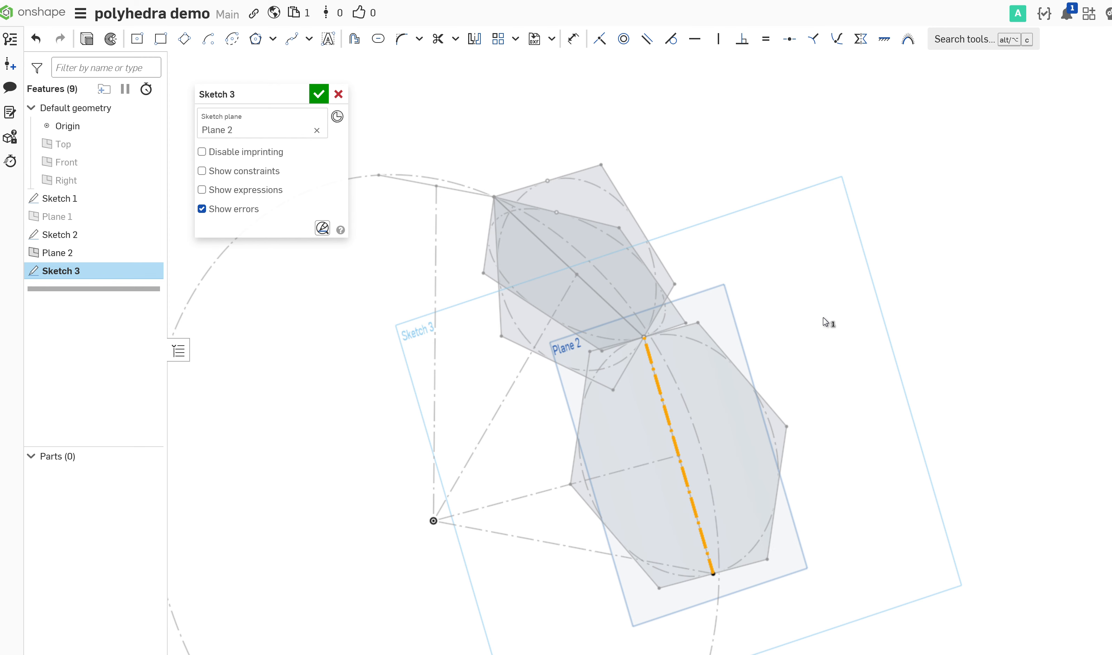
key(p)
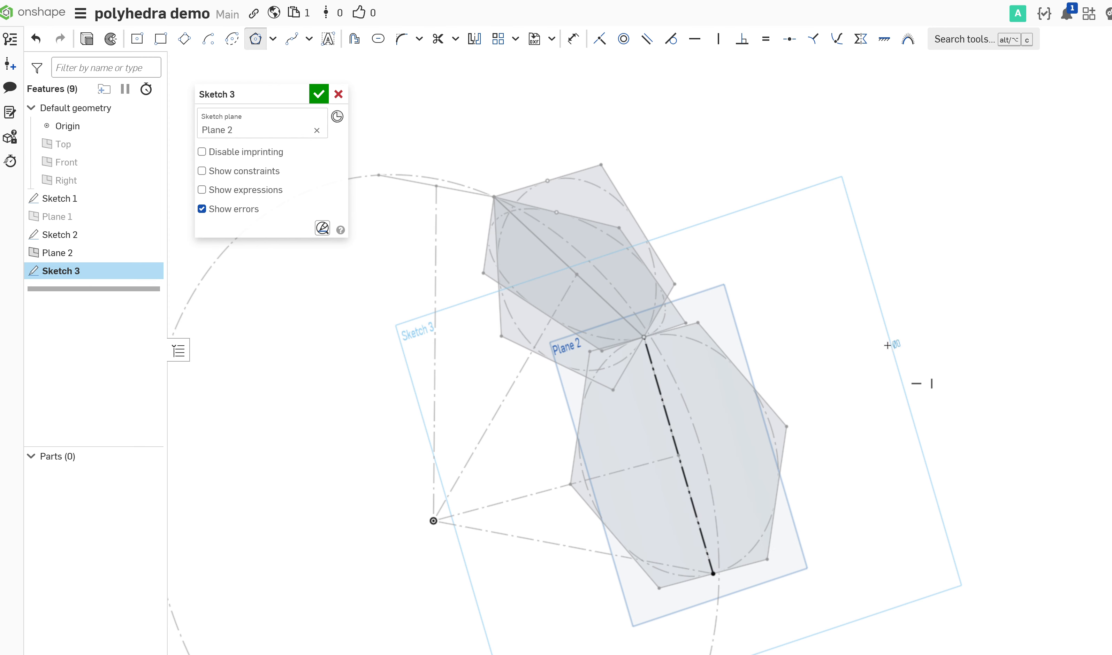
click(901, 358)
click(857, 287)
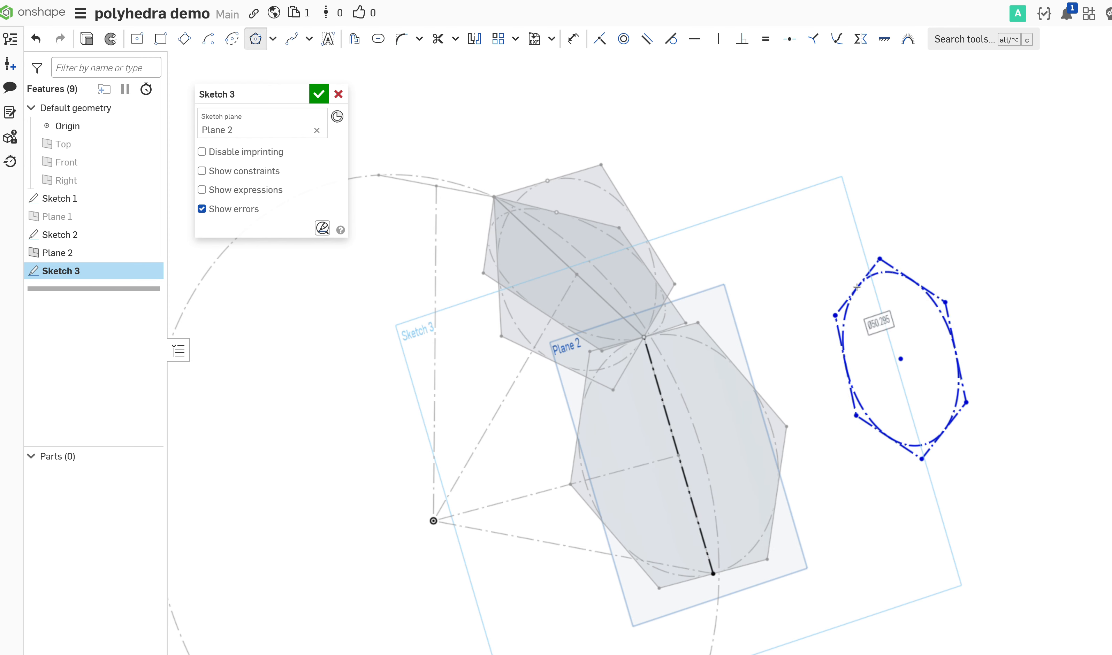
key(ctrl+z)
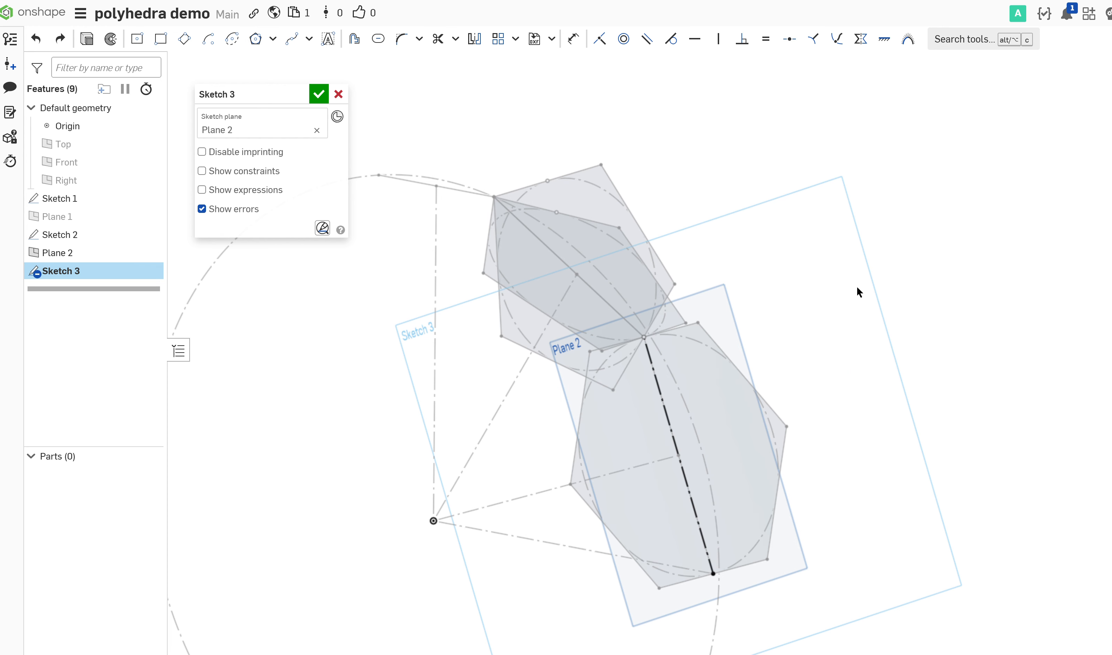
Sketch a six-sided polygon with an inner circle about 26 mm in diameter on Plane 2, beside the hexagon profile
key(n)
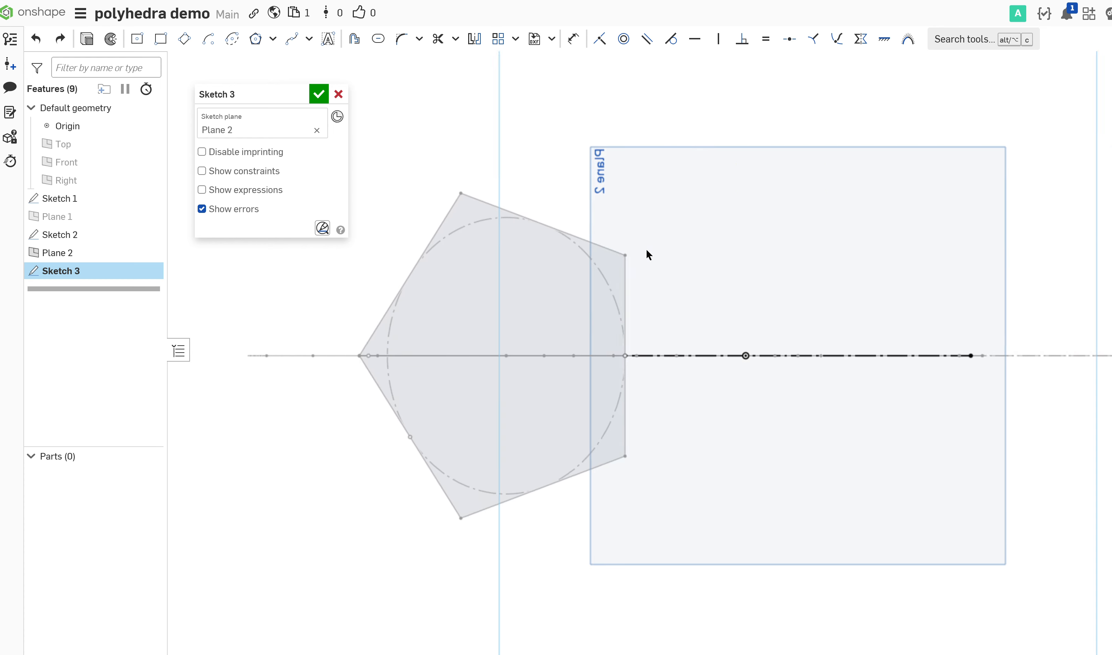
mouse_move(894, 285)
right_down()
mouse_move(728, 357)
mouse_move(764, 373)
mouse_move(765, 472)
mouse_move(981, 318)
mouse_move(1070, 294)
mouse_move(1054, 340)
mouse_move(1019, 370)
mouse_move(985, 352)
mouse_move(970, 377)
right_up()
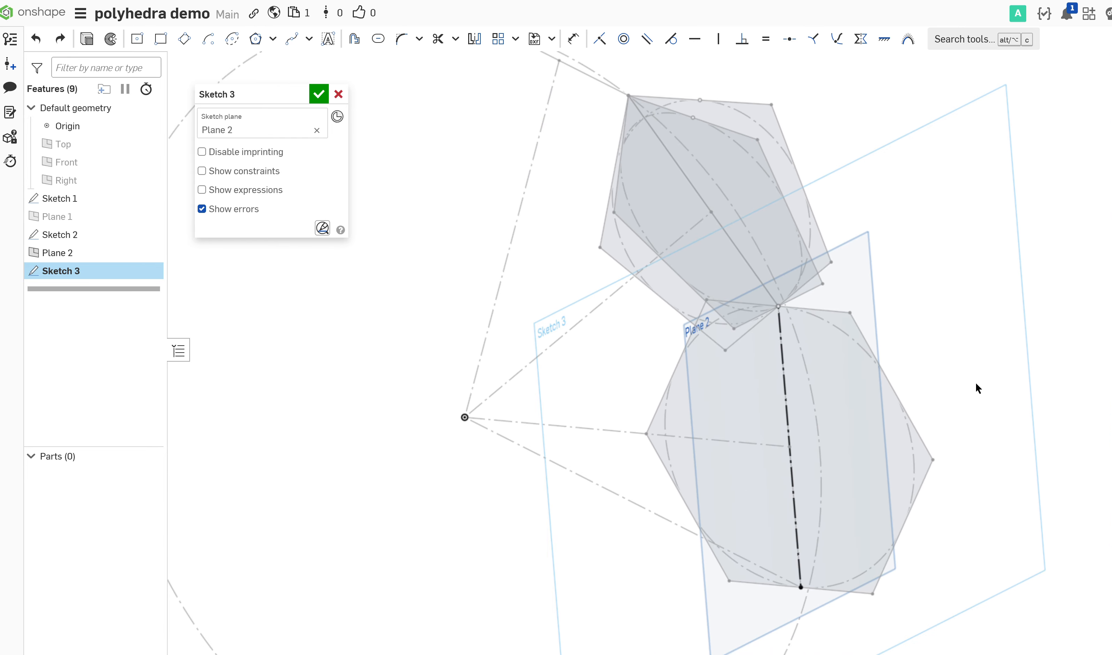
mouse_move(975, 384)
middle_down()
mouse_move(922, 283)
mouse_move(791, 362)
middle_up()
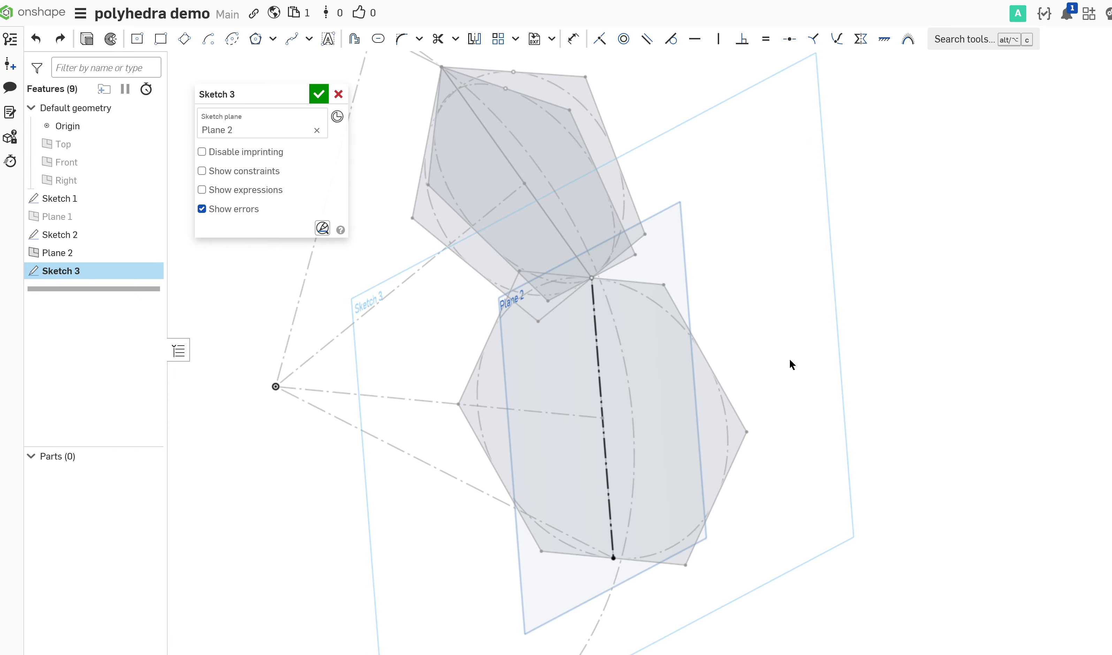
key(p)
click(894, 334)
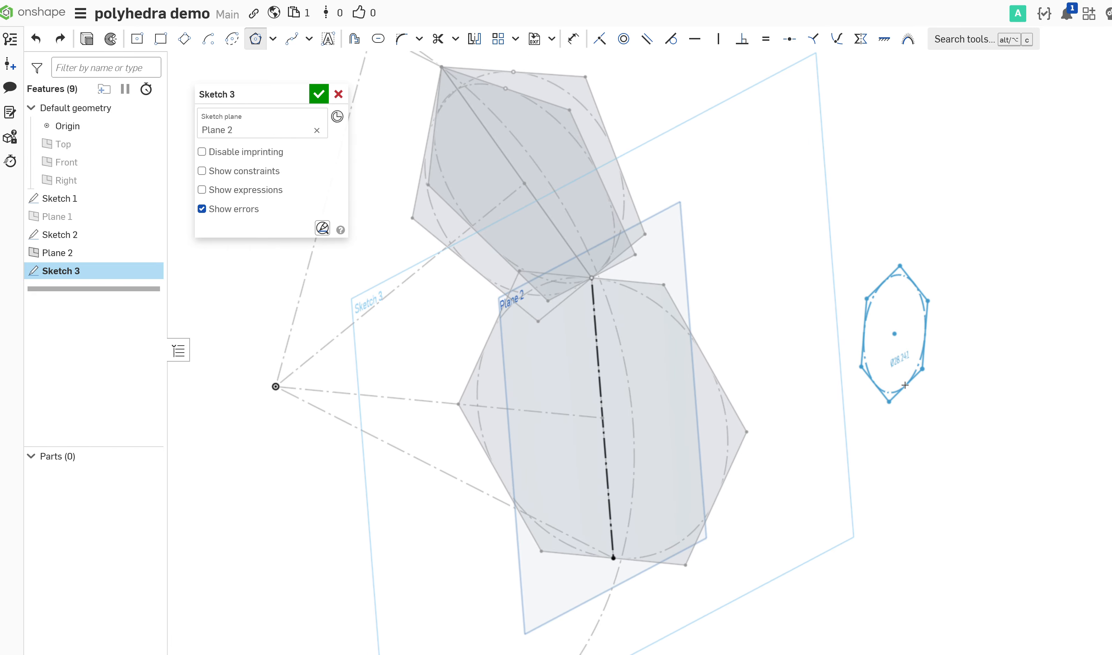
click(905, 386)
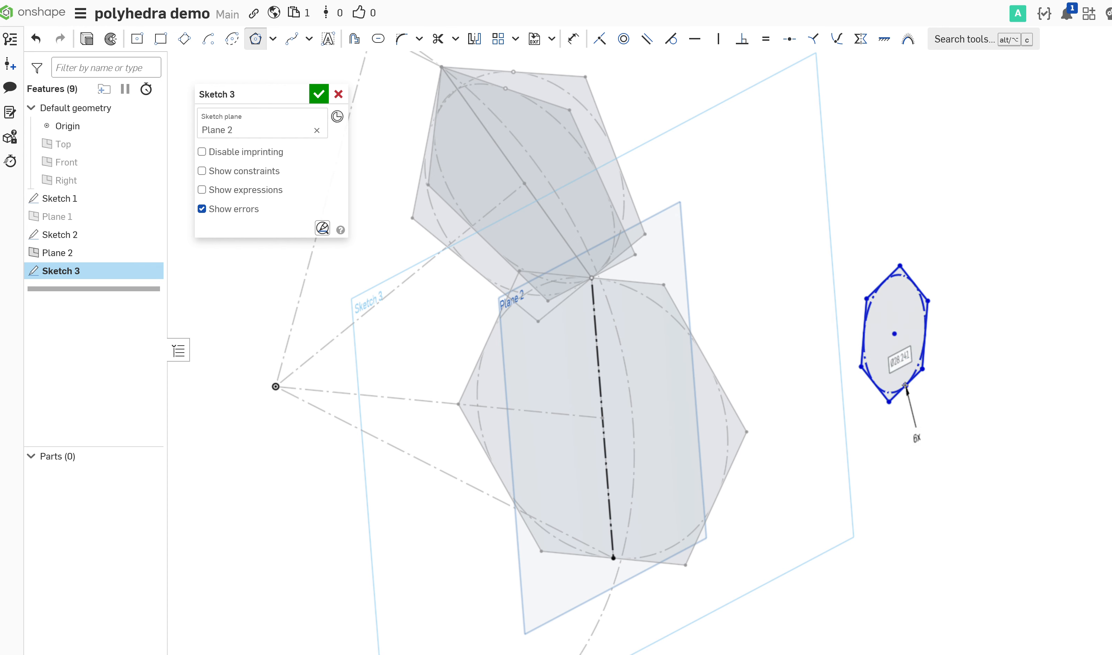
key(Escape)
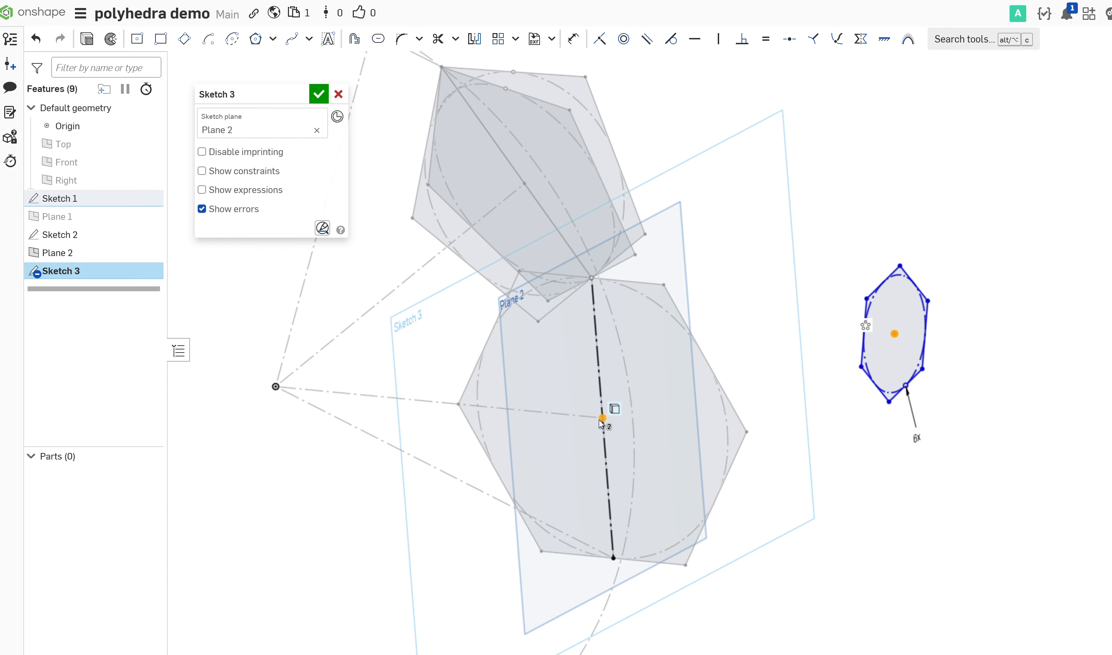
Make the new hexagon's center coincident with the midpoint of the projected construction line
key(i)
scroll(692, 420, down, 4)
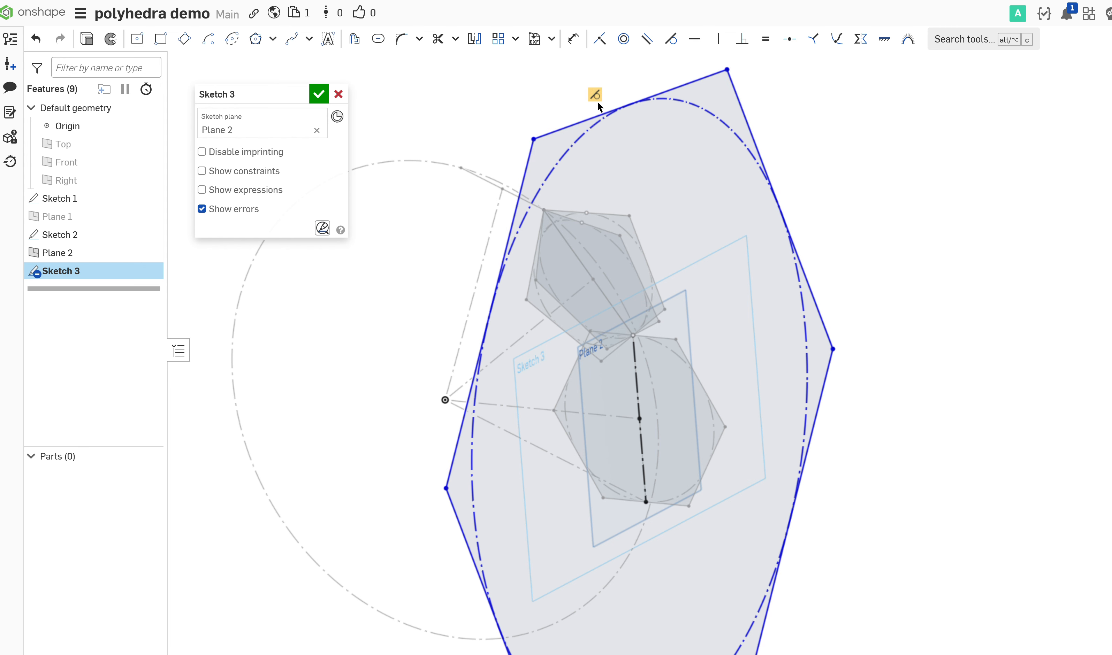
key(shift+d)
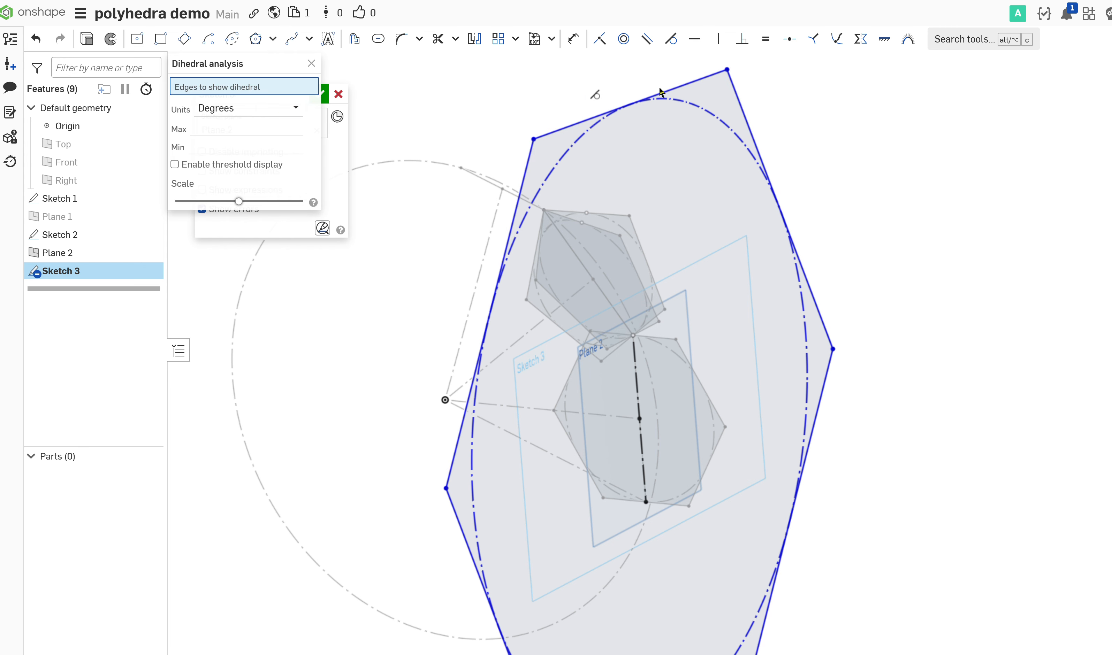
Make the midpoint of the new hexagon's upper edge coincident with the projected construction line's upper endpoint and finish Sketch 3
click(679, 87)
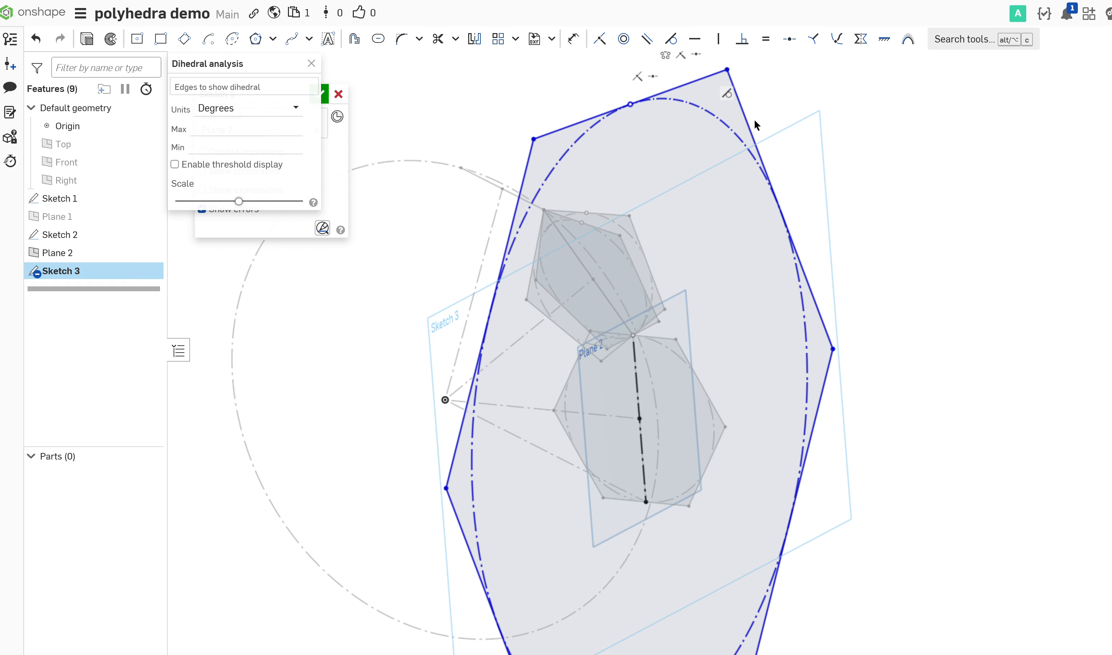
key(Escape)
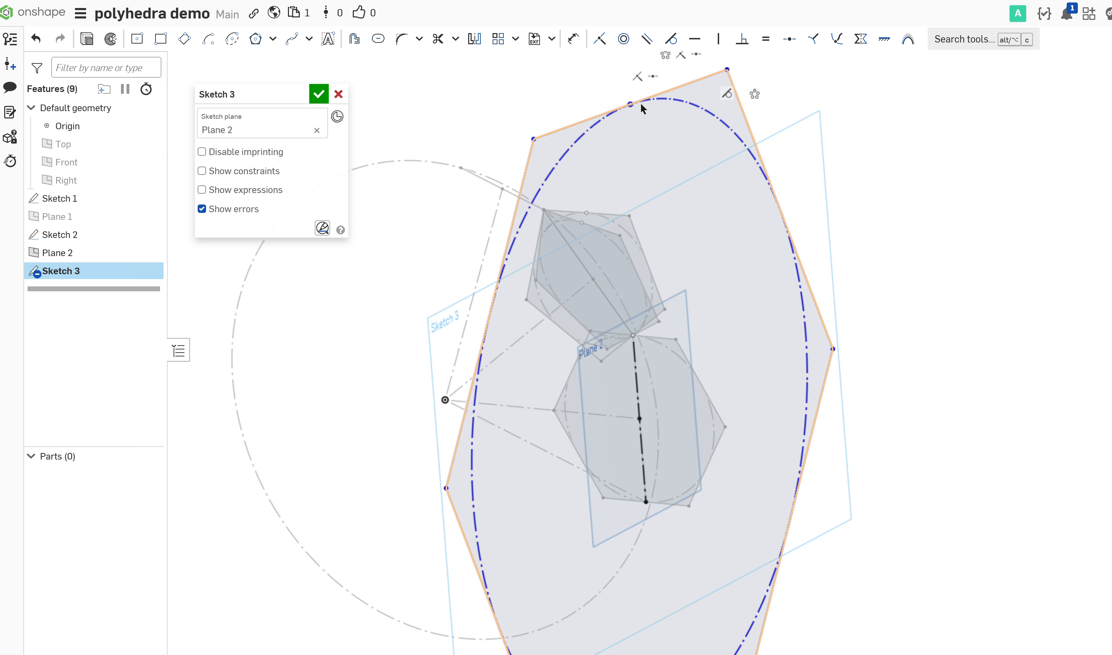
click(631, 335)
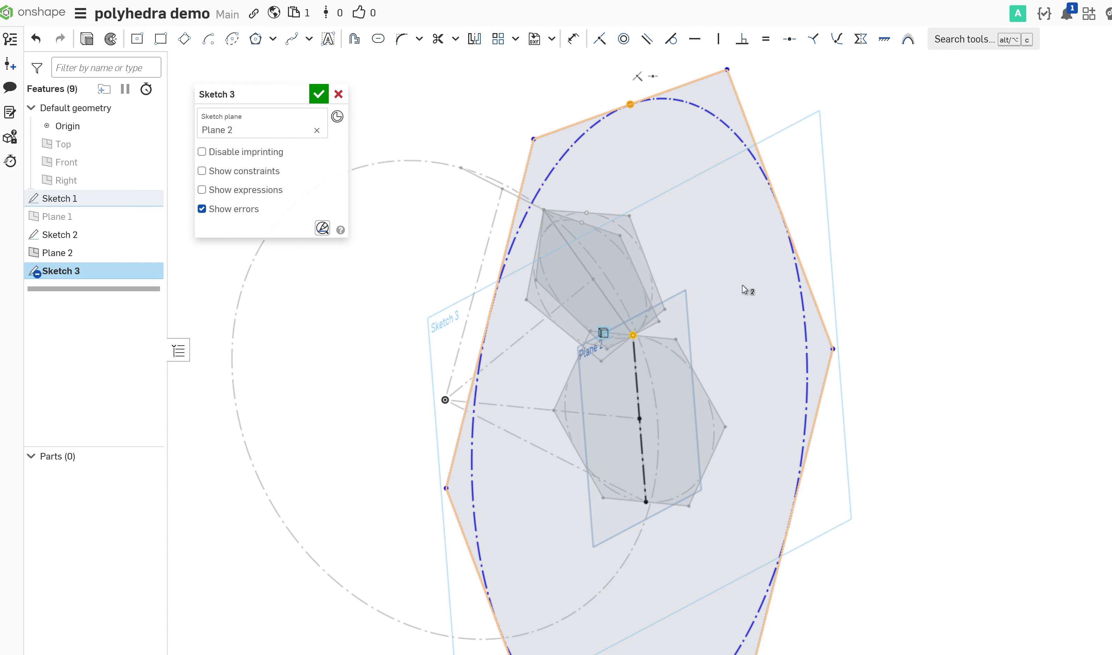
key(i)
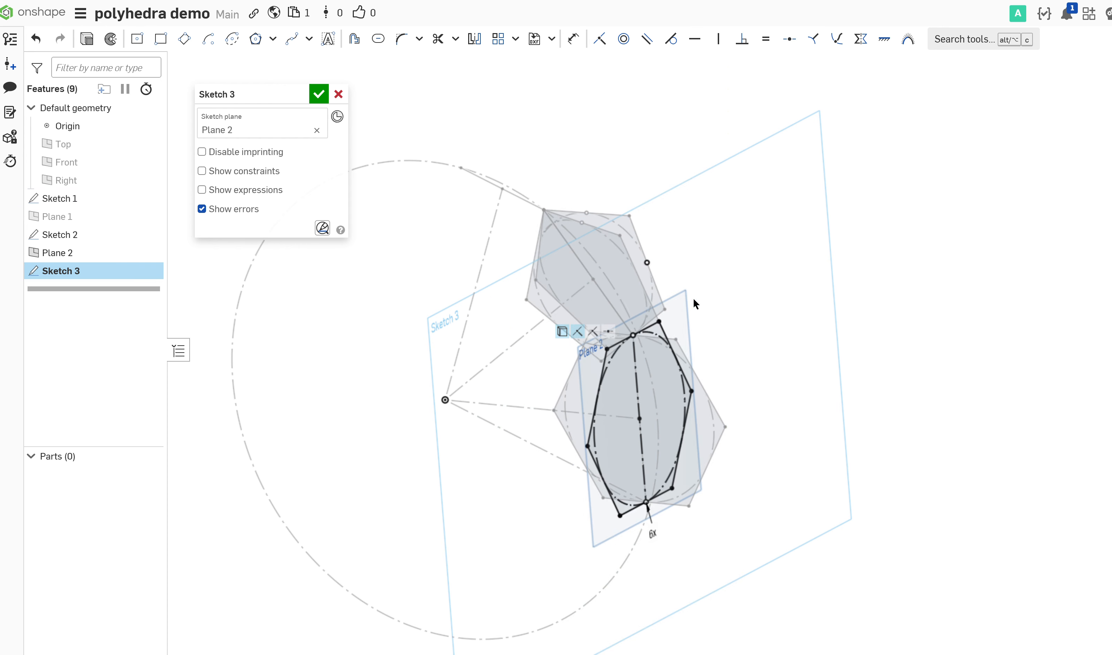
scroll(663, 361, down, 2)
mouse_move(664, 360)
right_down()
mouse_move(721, 309)
mouse_move(651, 351)
mouse_move(630, 342)
right_up()
click(319, 95)
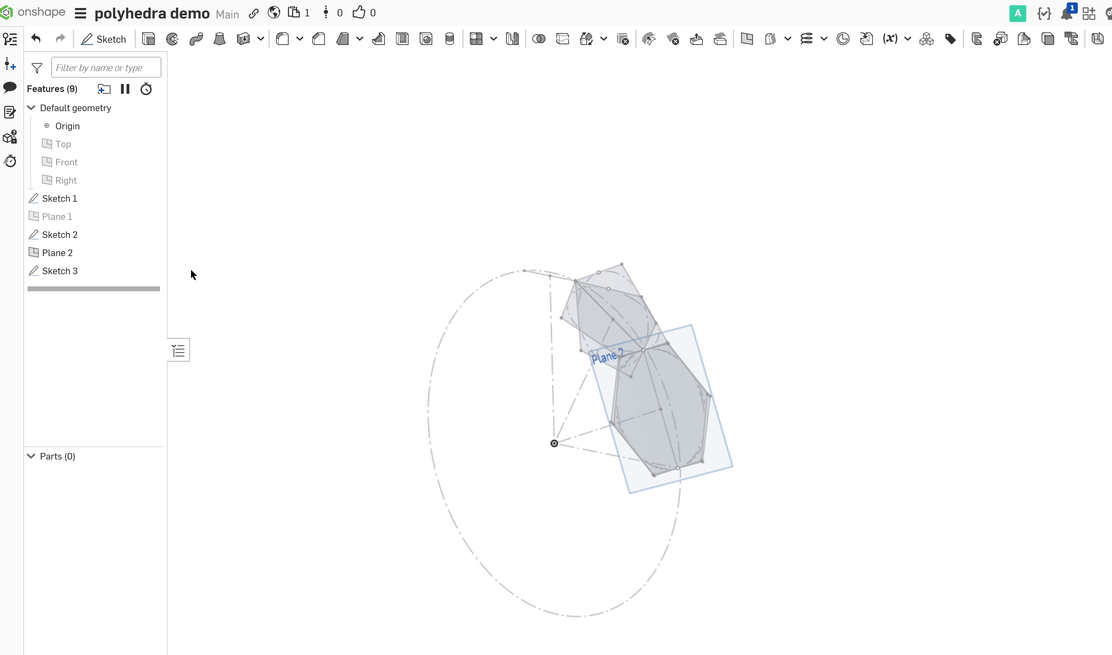
Hide Plane 2 and Sketch 1 so only the tilted pentagon and hexagon sketches are shown
click(150, 254)
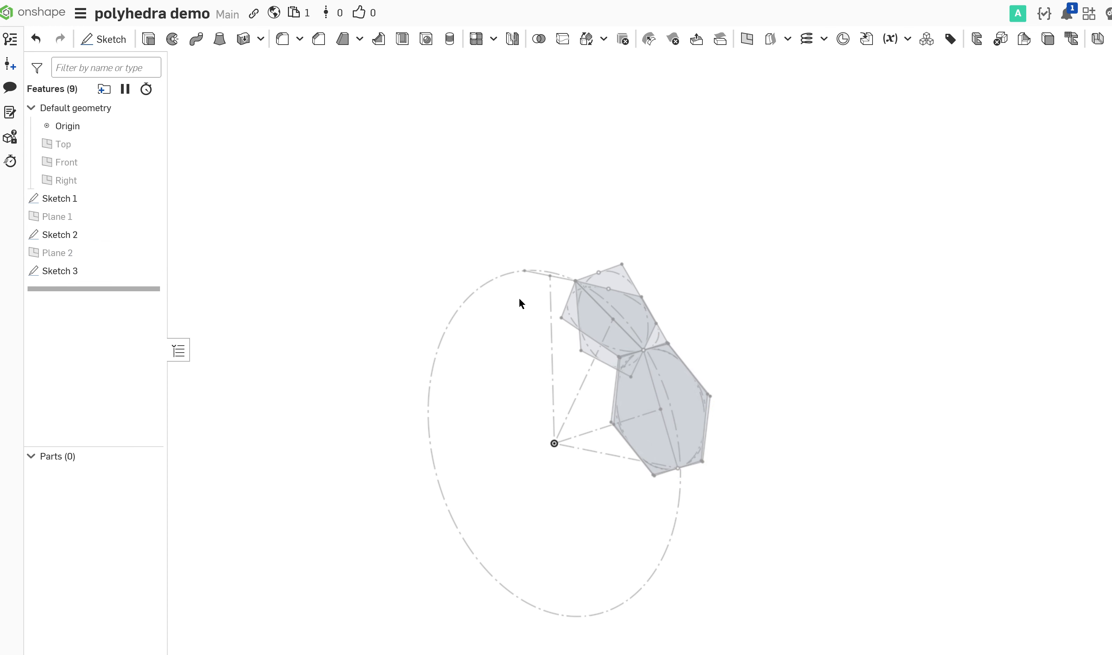
scroll(541, 327, up, 5)
middle_drag(636, 388, 558, 299)
right_drag(558, 299, 605, 310)
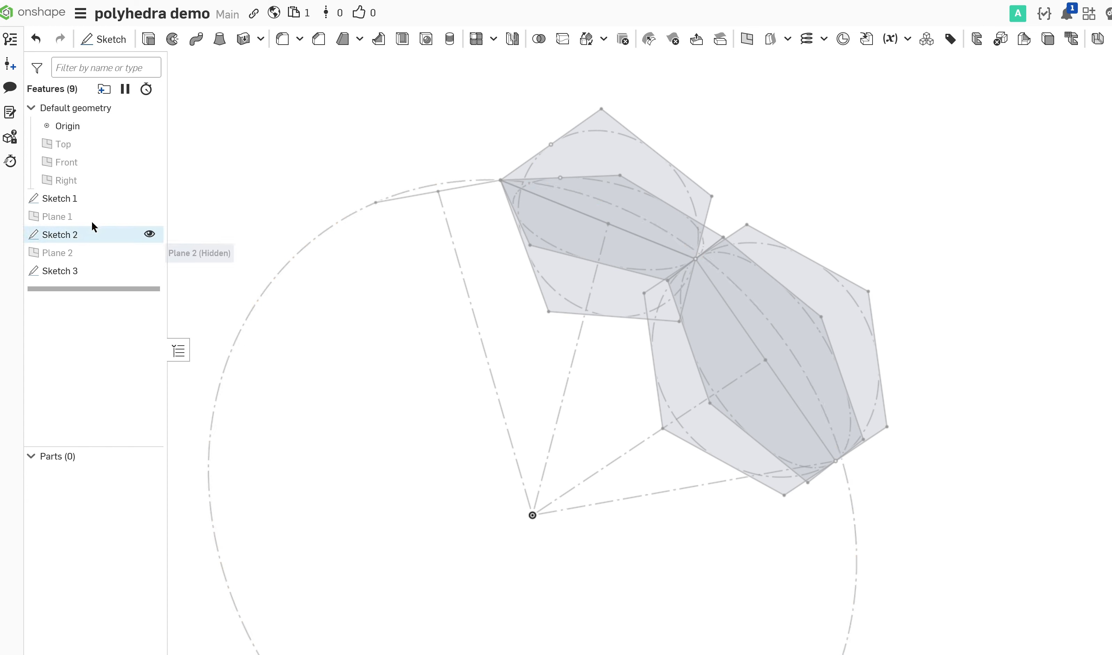
click(150, 199)
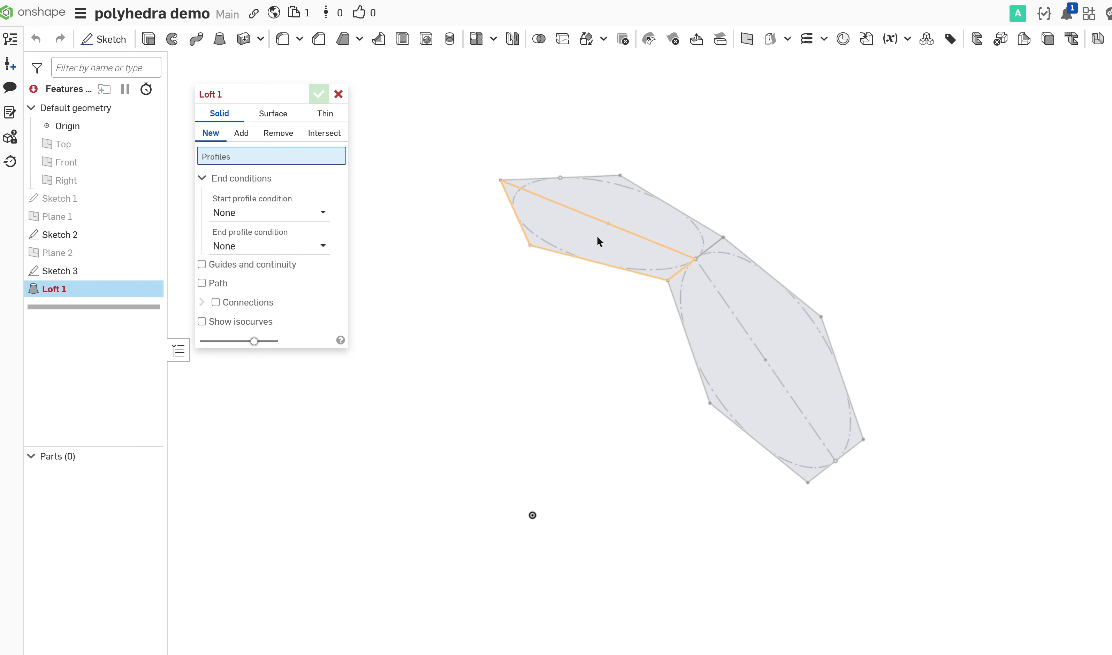
click(631, 193)
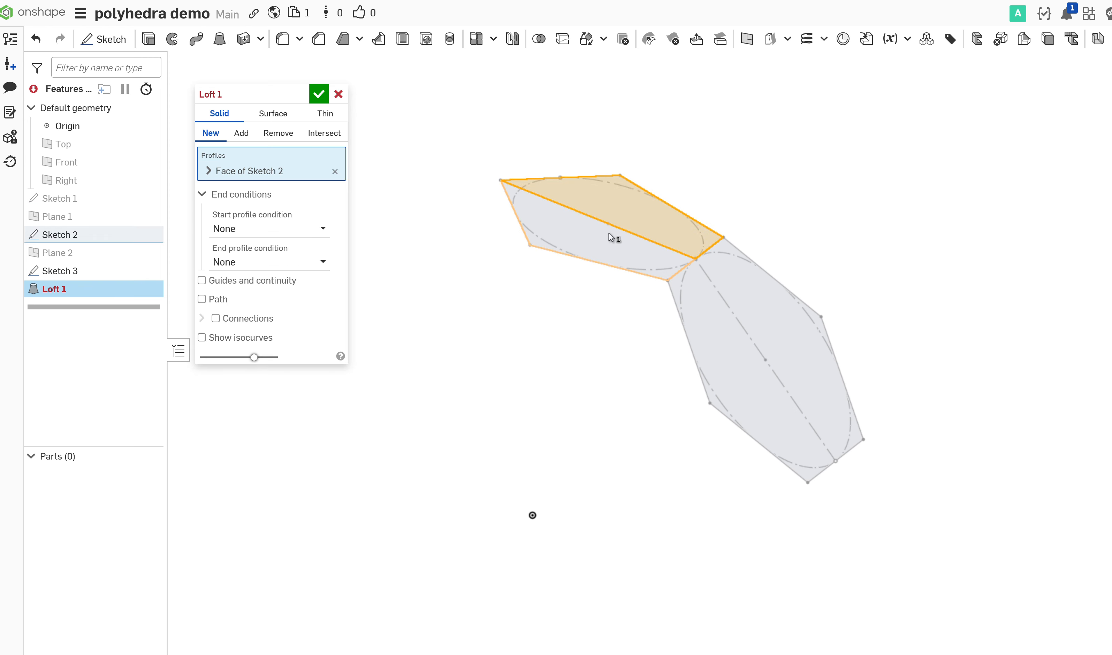
click(605, 240)
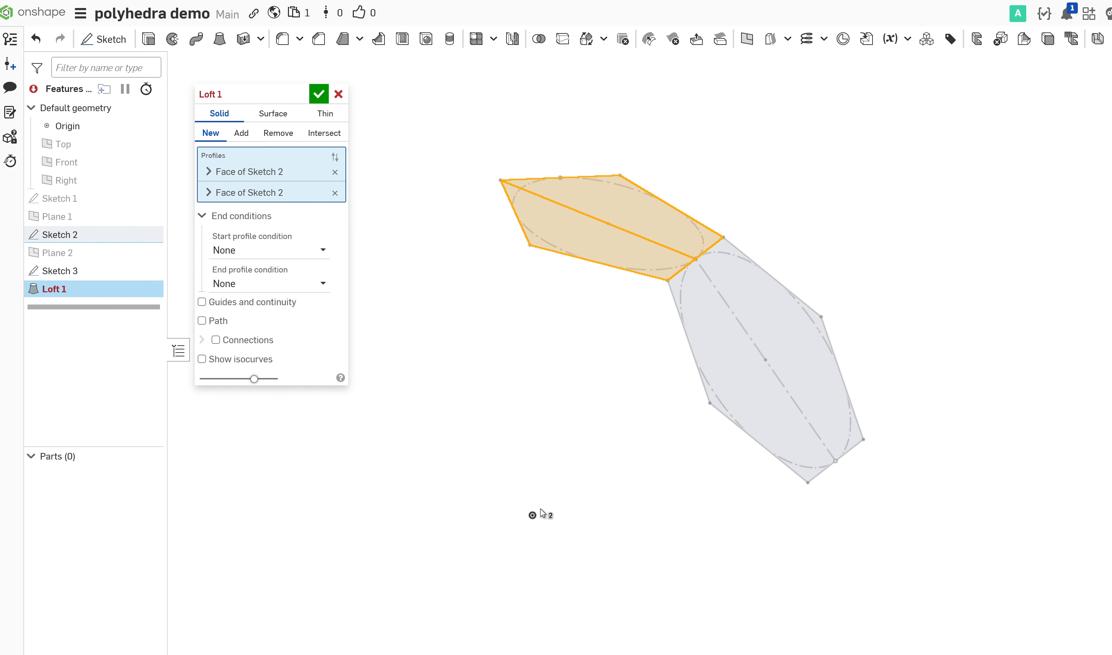
click(532, 515)
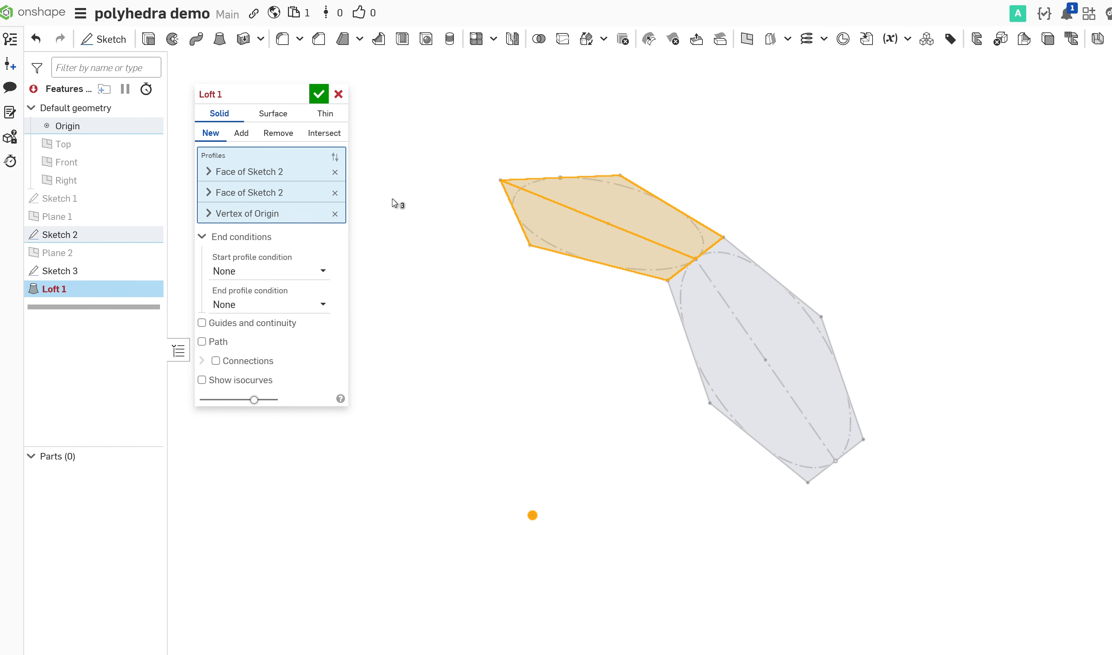
click(339, 94)
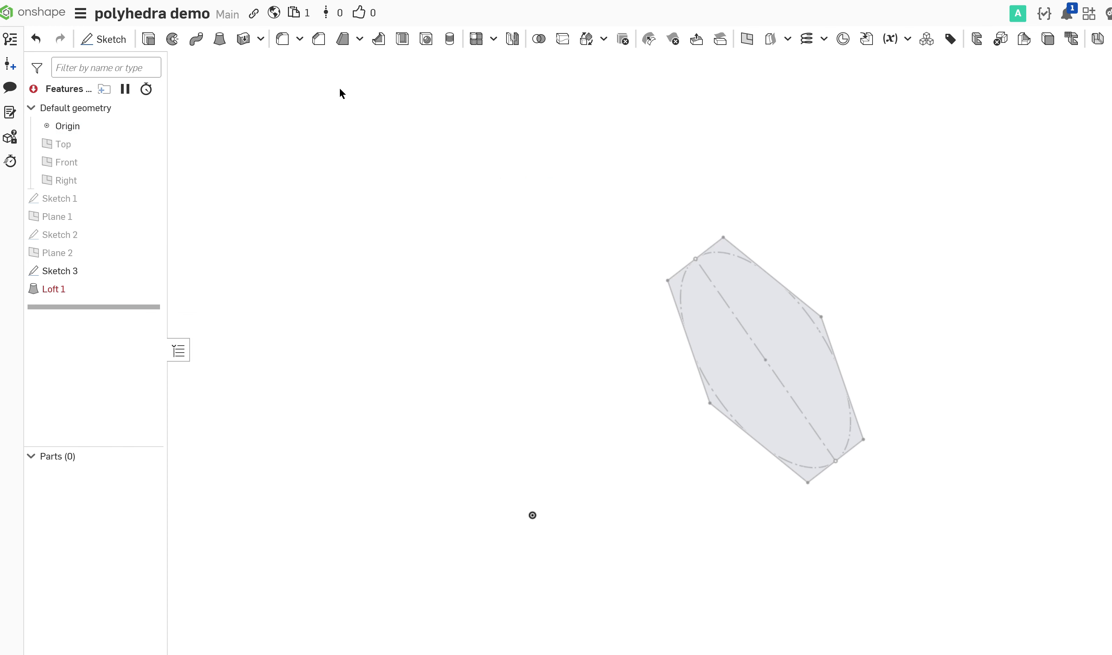
Edit Sketch 2 to convert the projected line across the pentagon to construction geometry and finish the sketch
double_click(75, 238)
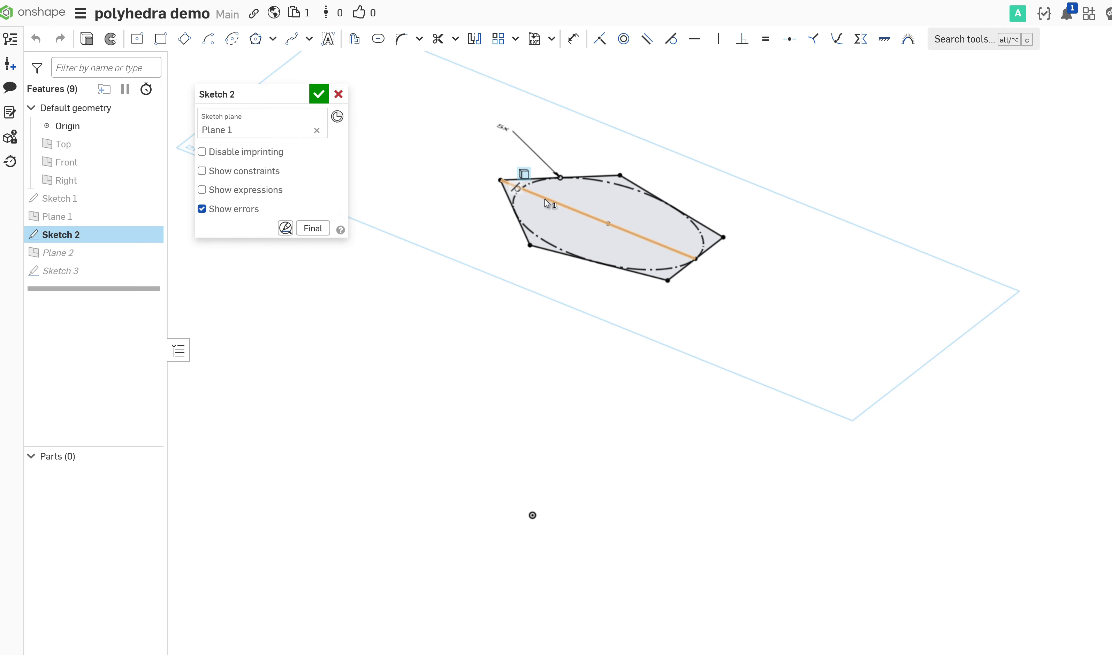
click(318, 95)
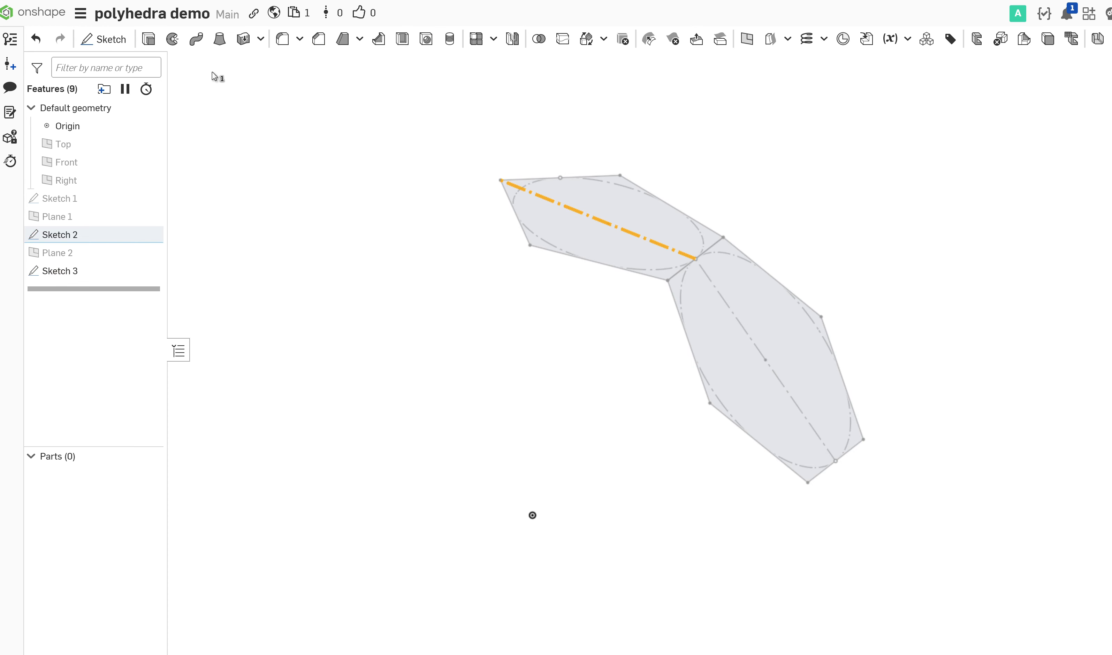
Loft the pentagon face of Sketch 2 to the origin point as a new solid
click(221, 41)
click(602, 235)
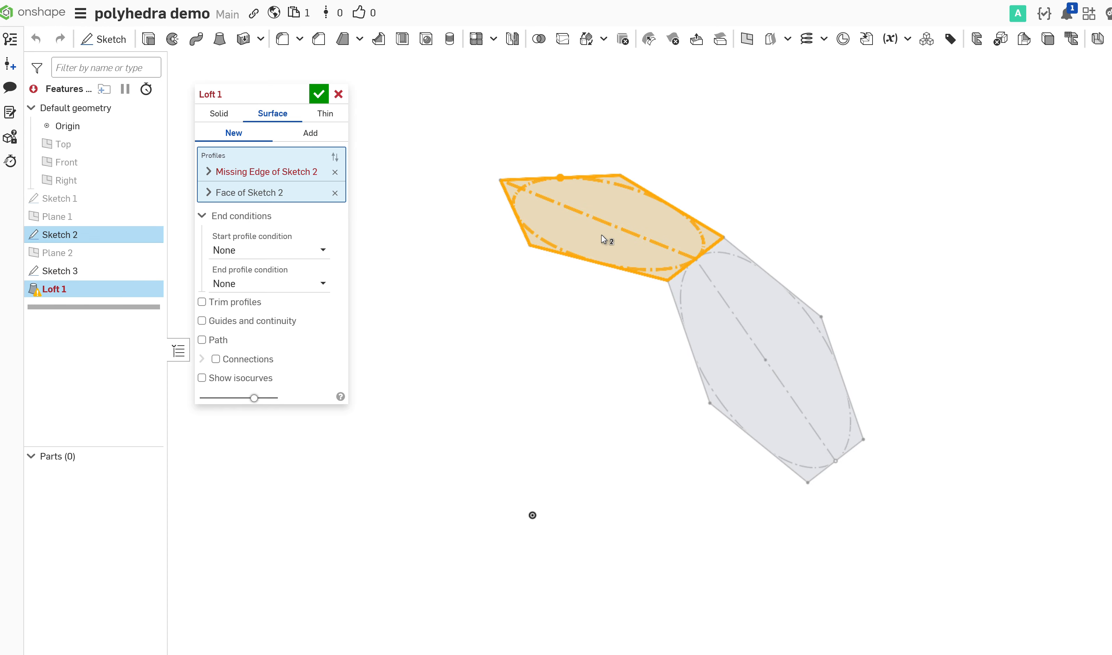
click(335, 172)
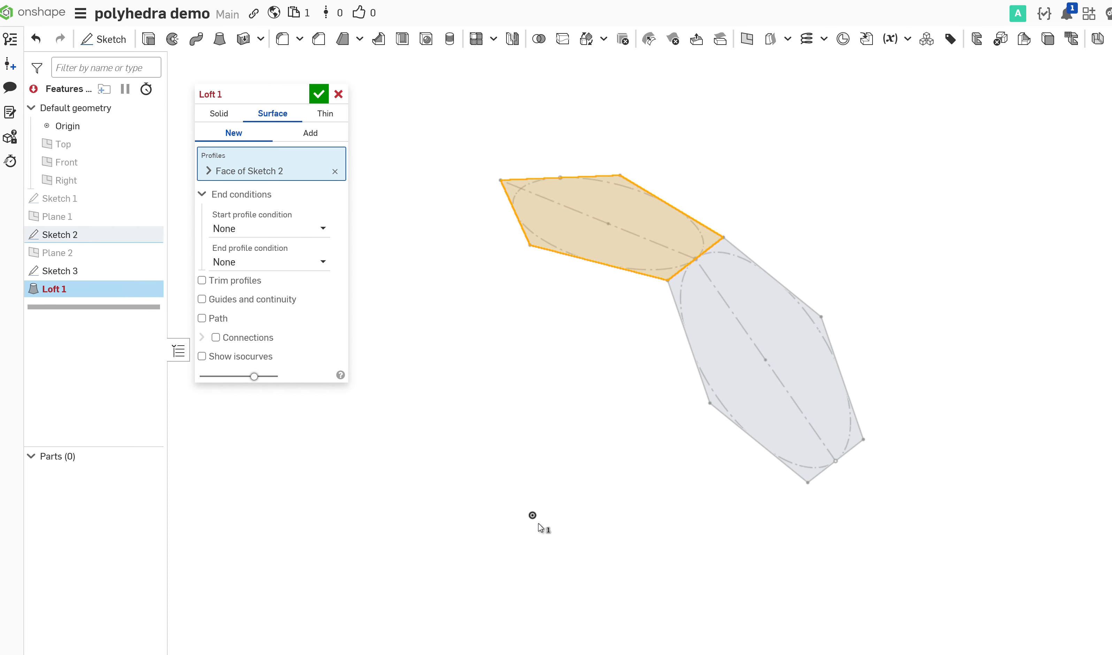
click(532, 515)
mouse_move(624, 437)
middle_down()
mouse_move(653, 465)
mouse_move(639, 452)
middle_up()
click(220, 114)
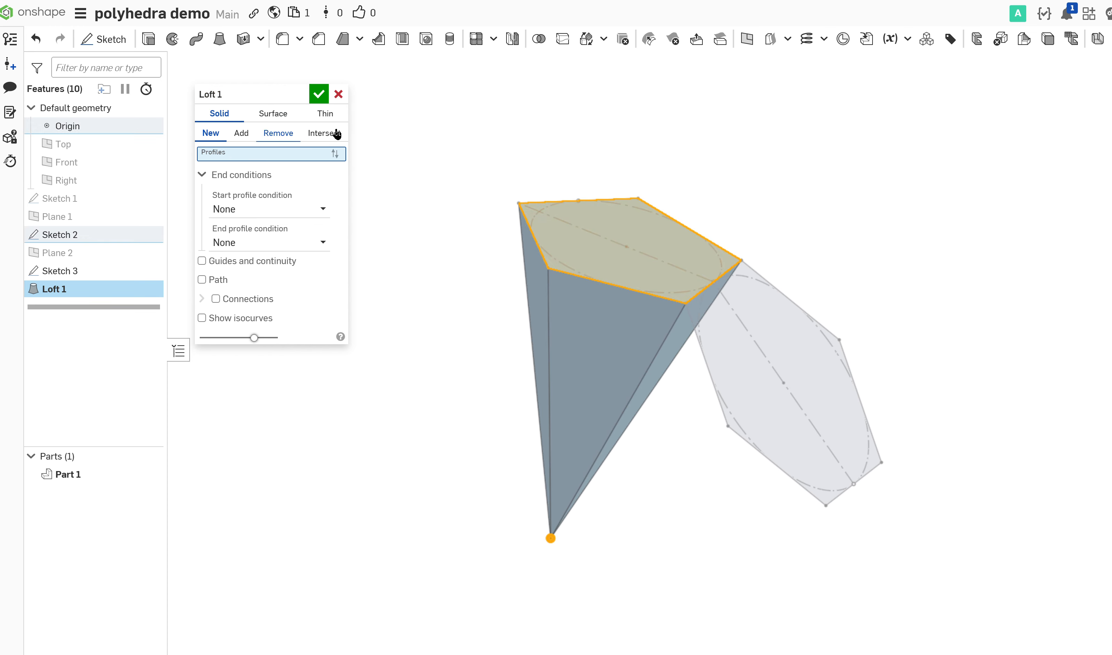
right_drag(706, 157, 727, 187)
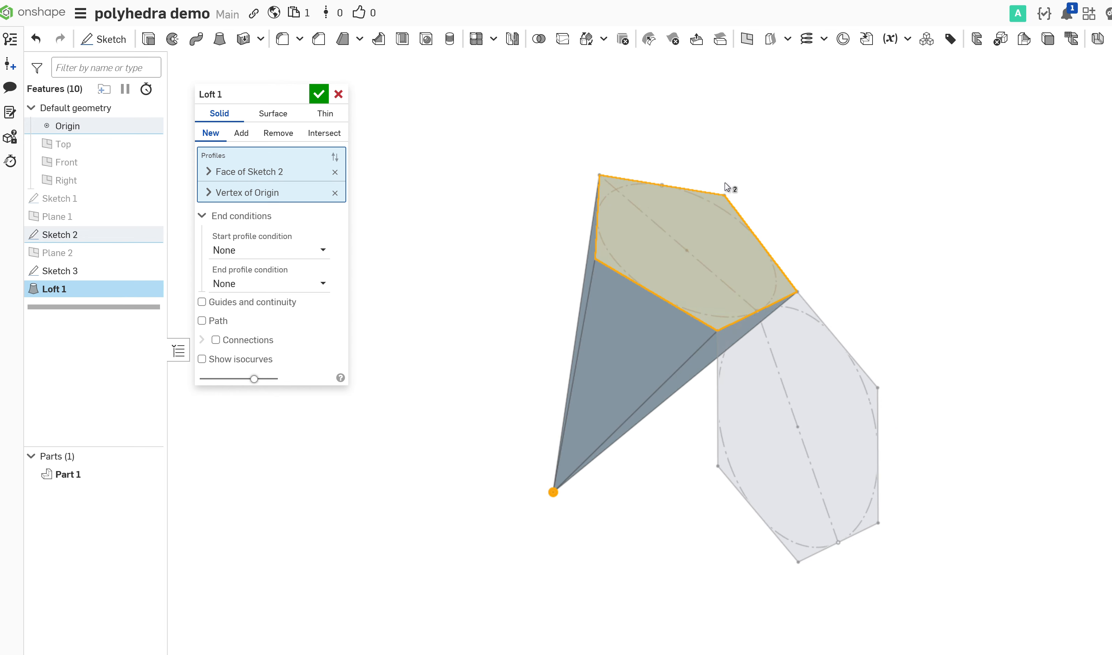
click(319, 96)
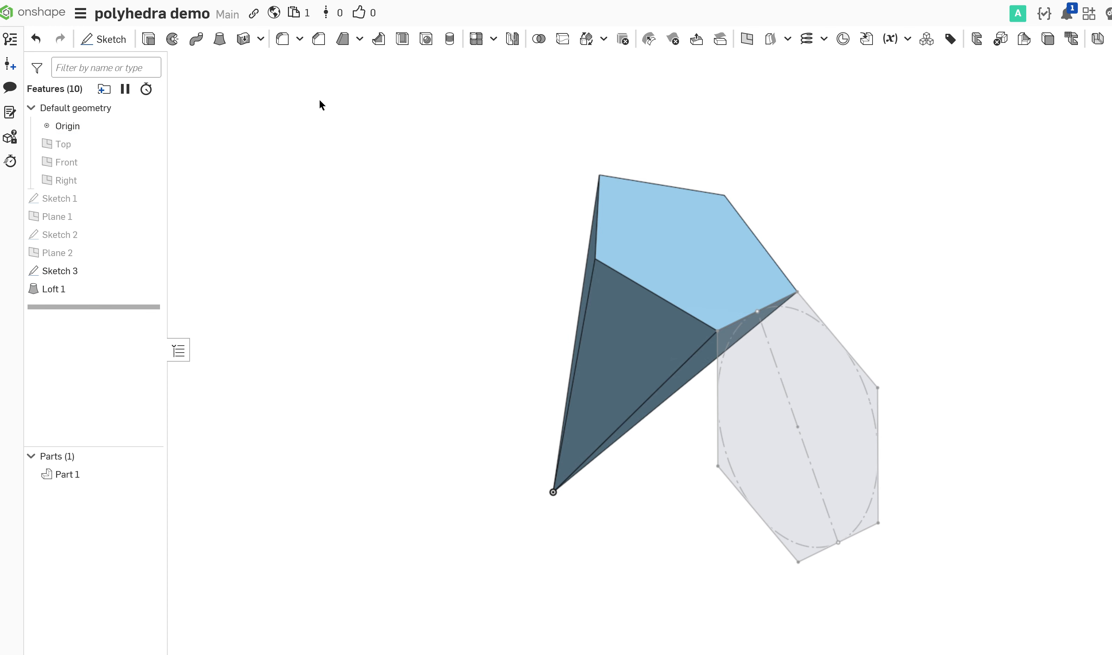
Loft the hexagon face of Sketch 3 to the origin point as a new, separate solid
click(221, 45)
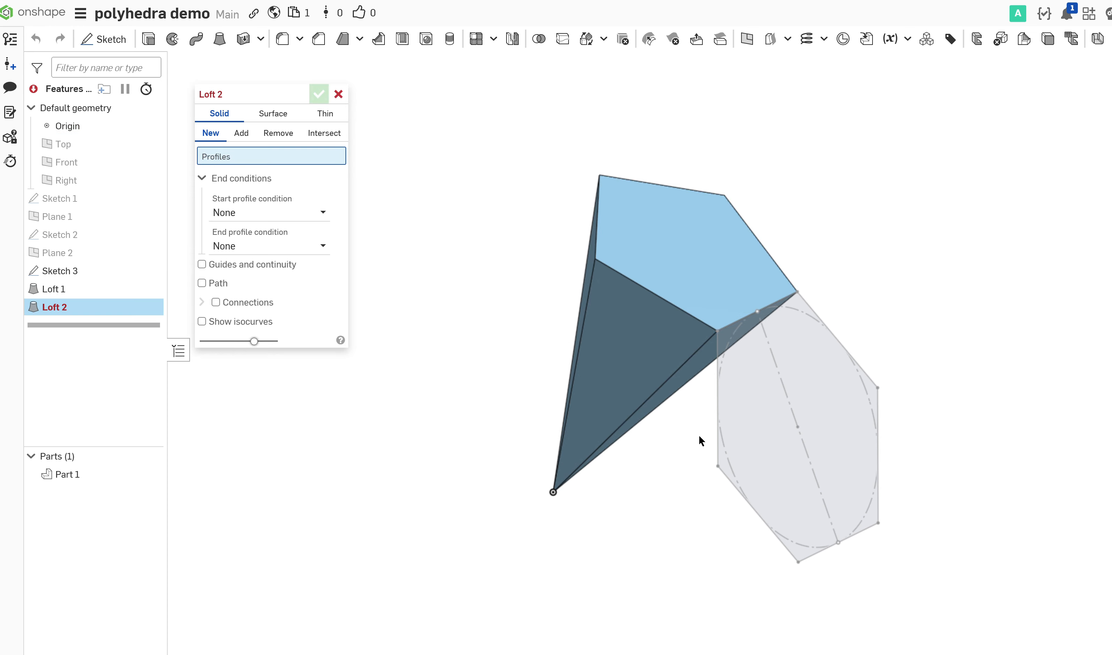
click(787, 447)
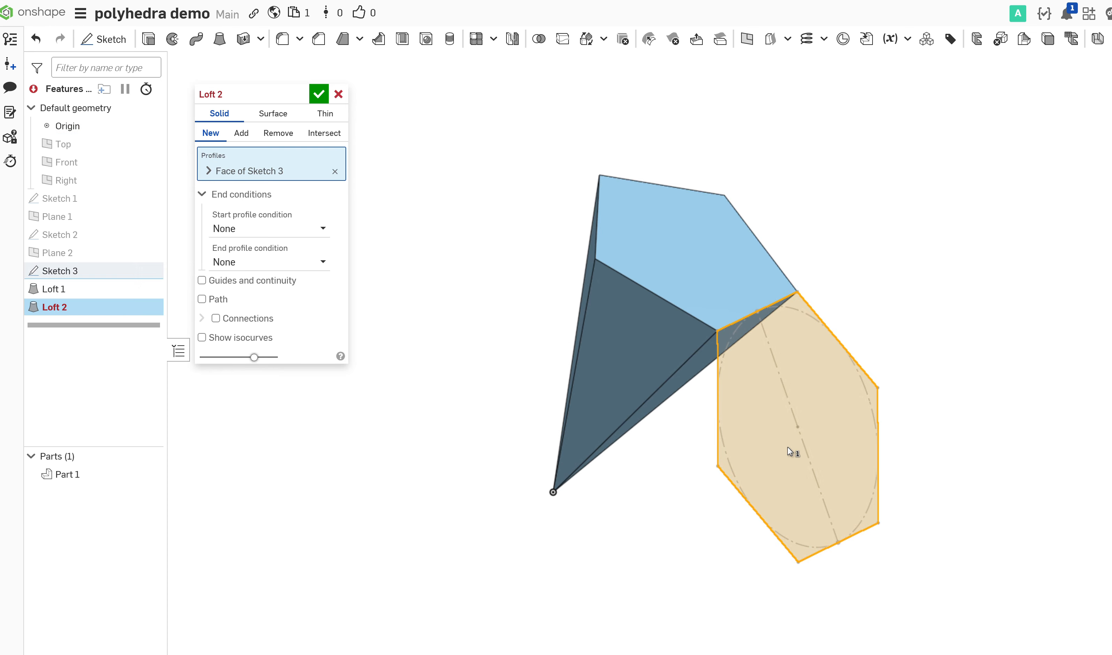
click(555, 494)
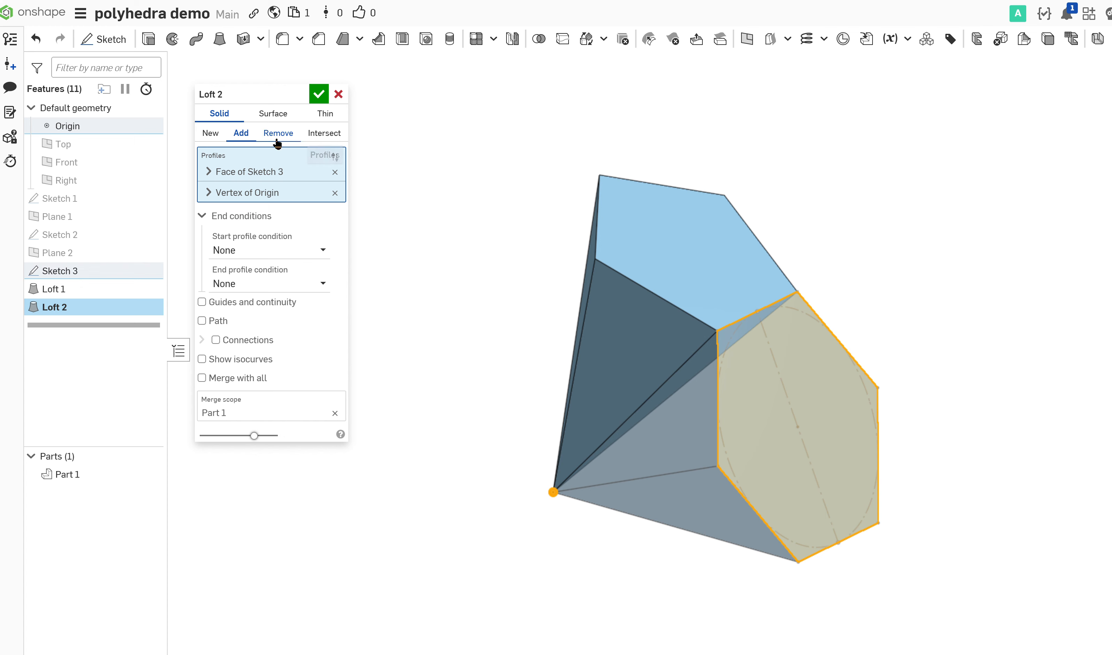
click(211, 133)
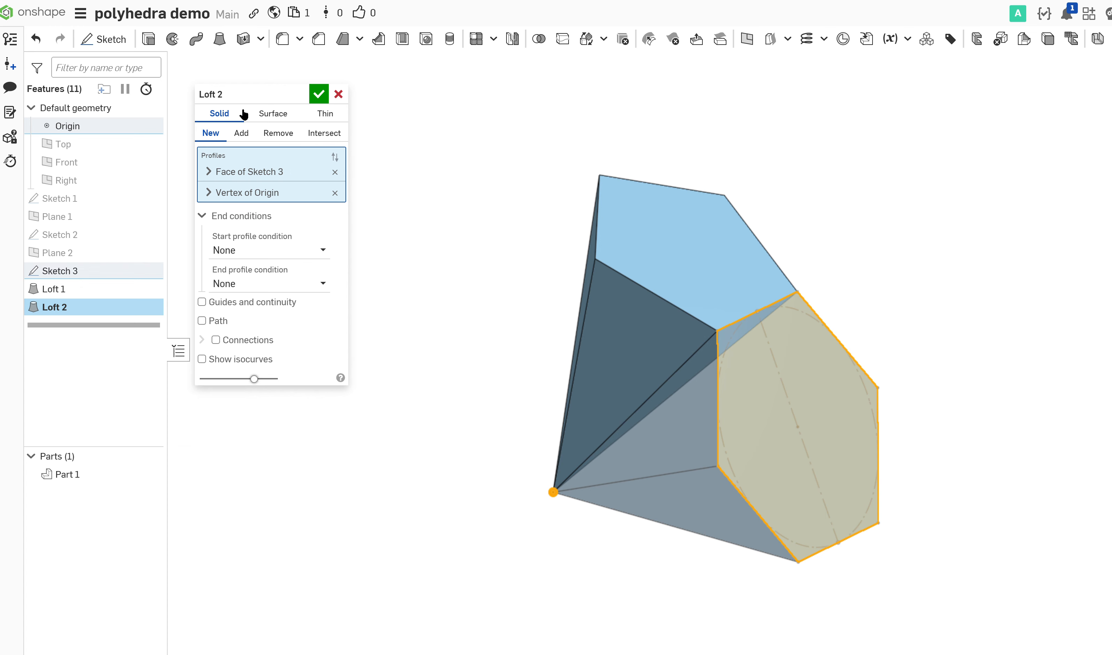
click(325, 92)
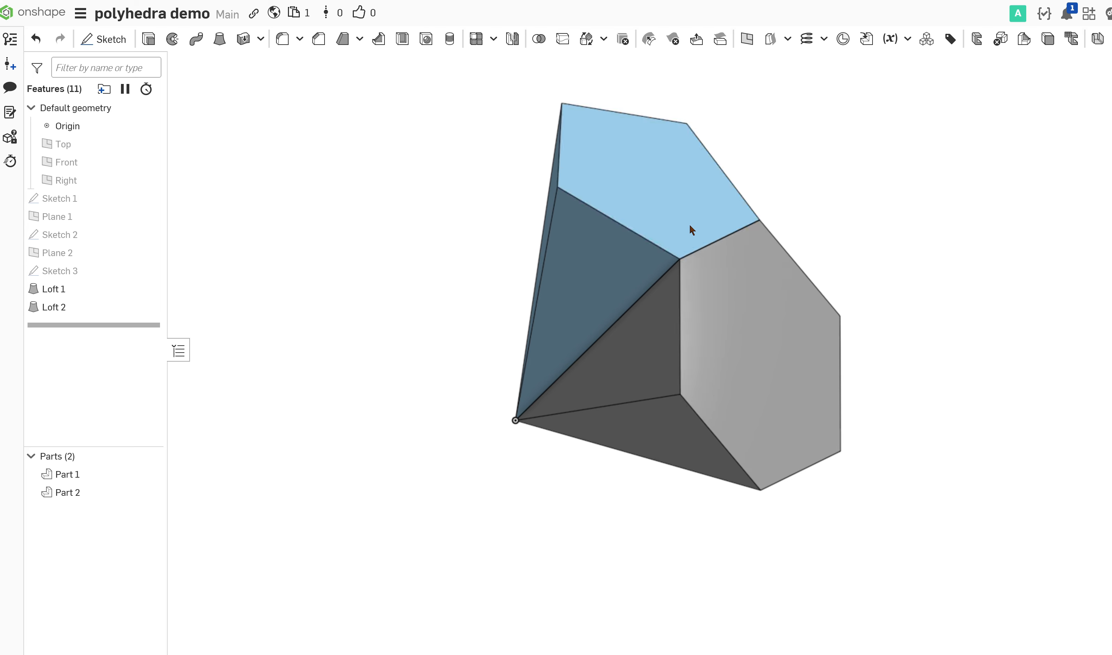
Show Sketch 1 again together with the two lofted pyramids
click(149, 198)
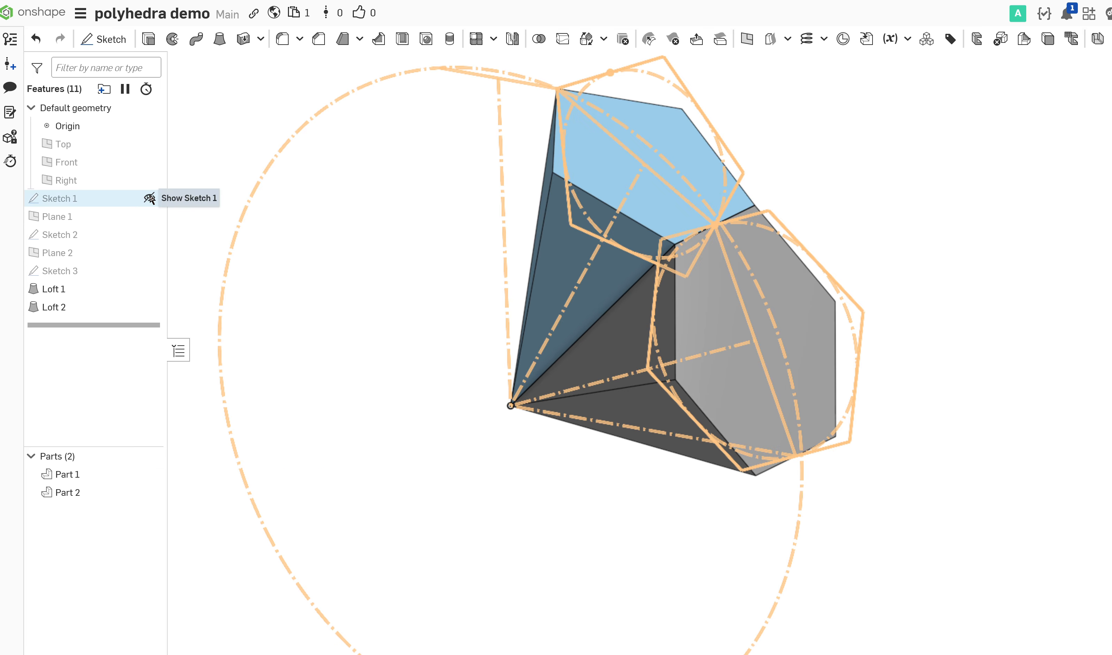
middle_drag(659, 298, 615, 345)
right_drag(615, 345, 614, 387)
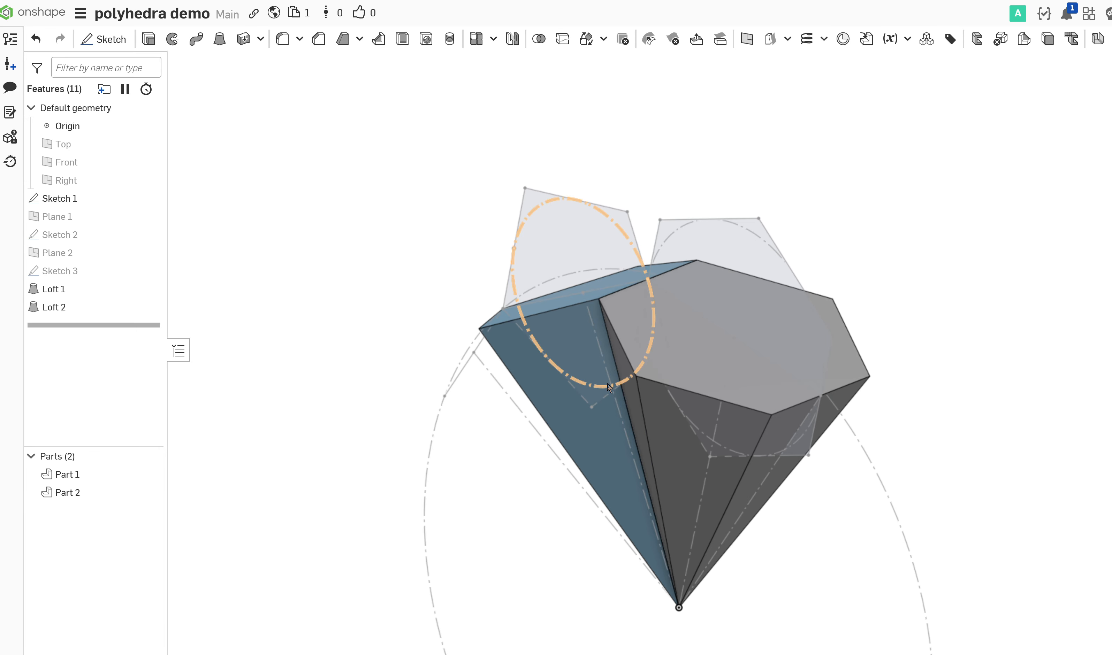
scroll(608, 387, down, 5)
middle_drag(643, 283, 609, 200)
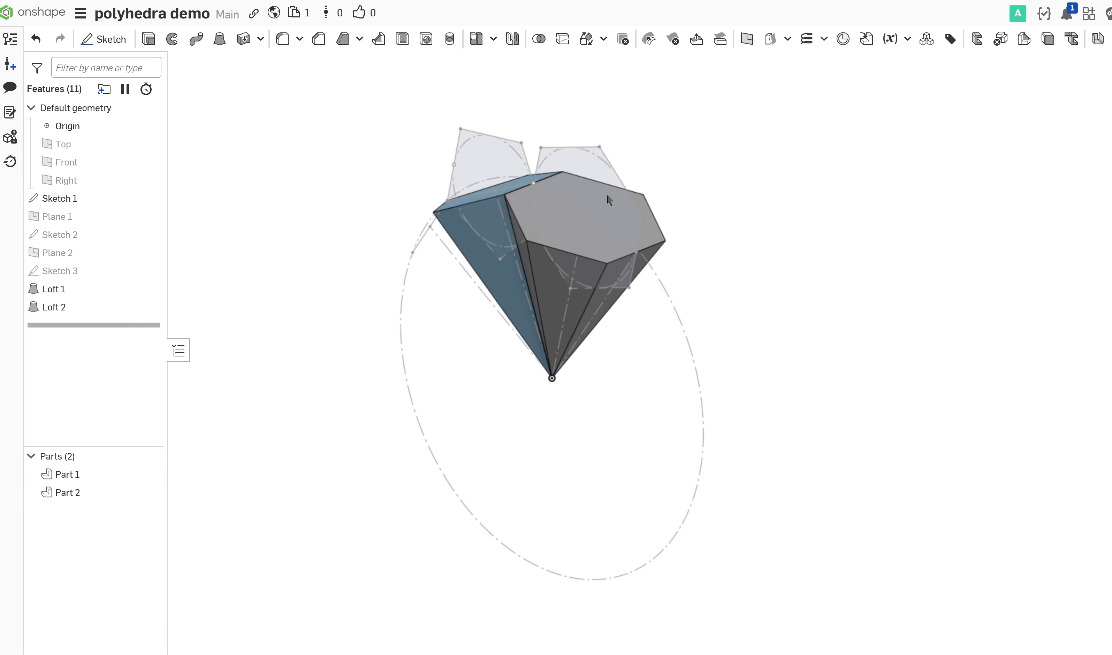
right_drag(609, 199, 623, 228)
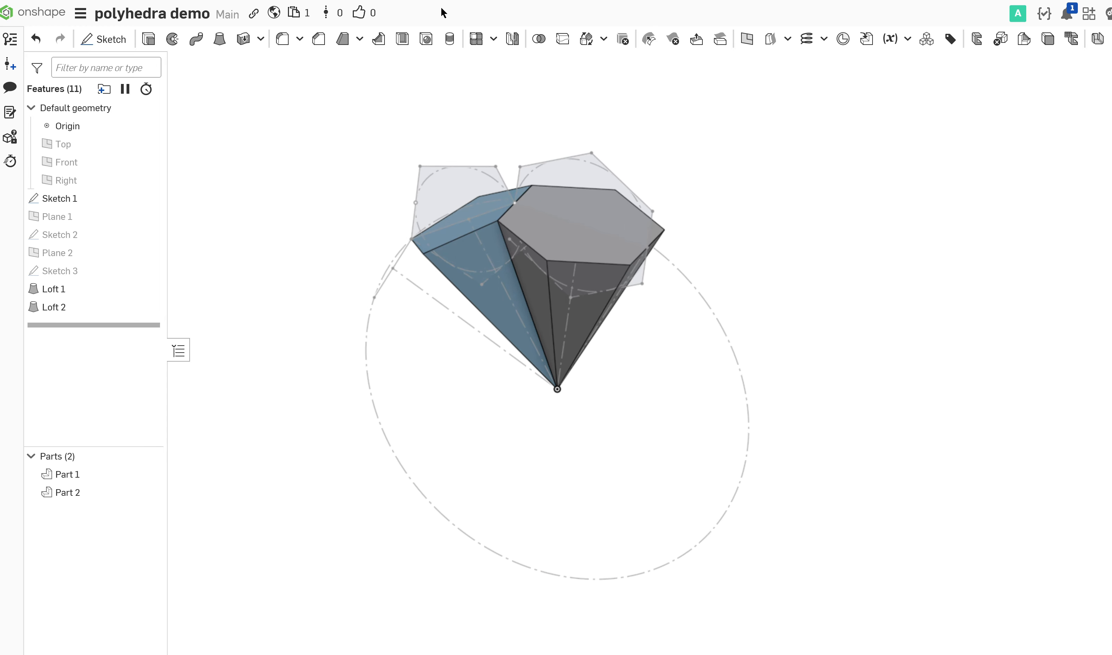
Circular-pattern the pentagon pyramid into 3 equally spaced instances over 360 degrees around the hexagon's center line from Sketch 1
click(494, 39)
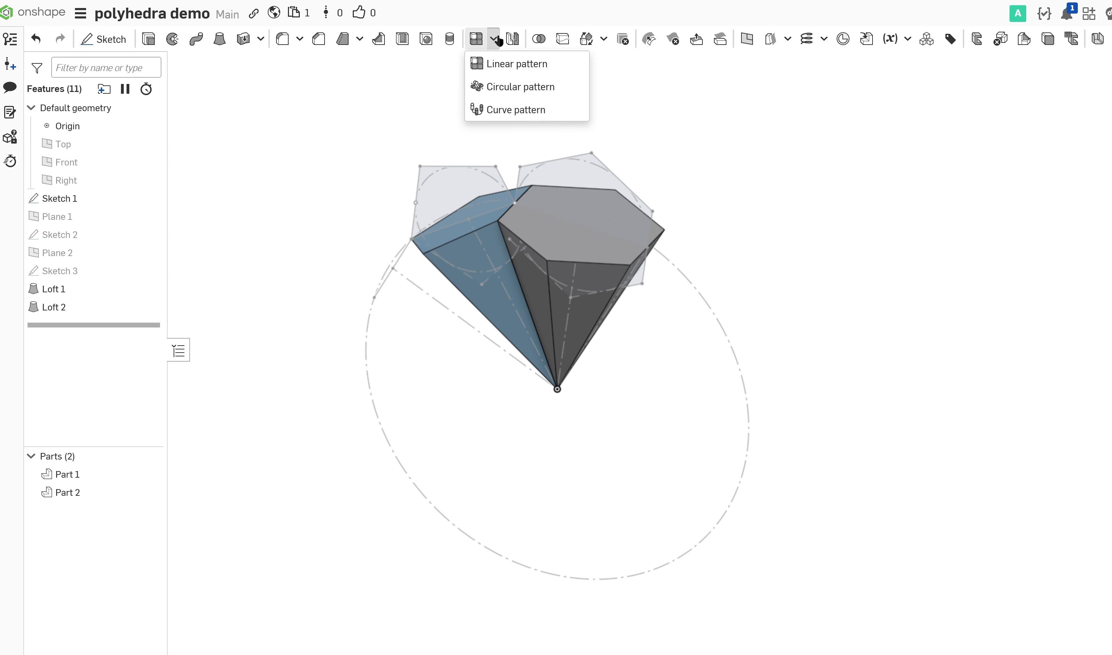
click(518, 88)
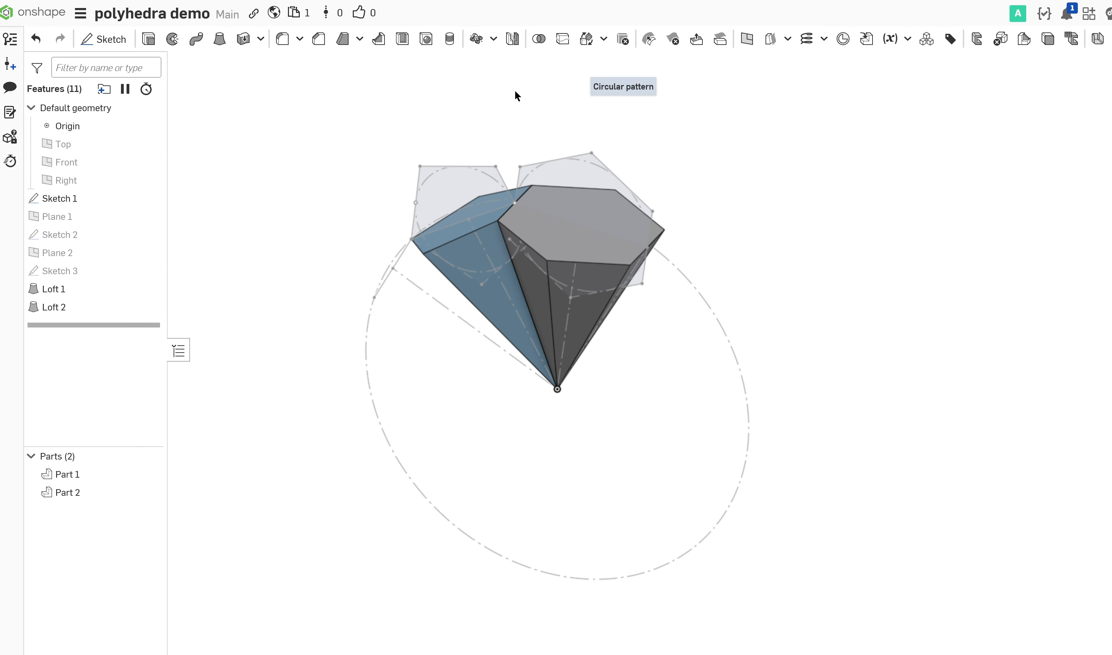
scroll(553, 226, up, 3)
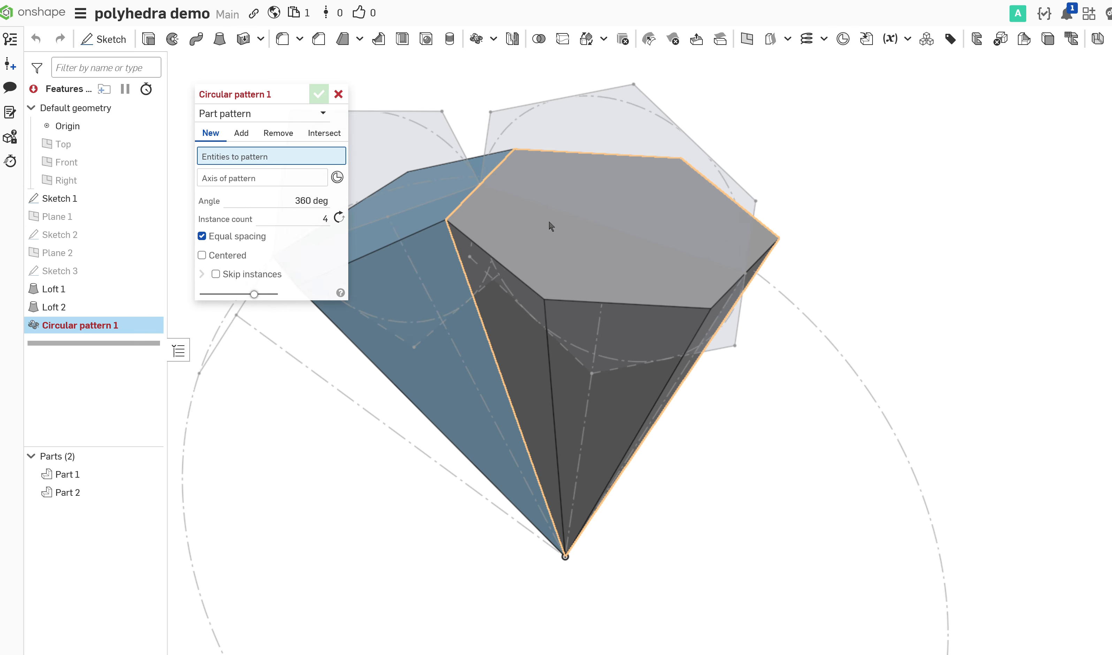
scroll(630, 279, up, 3)
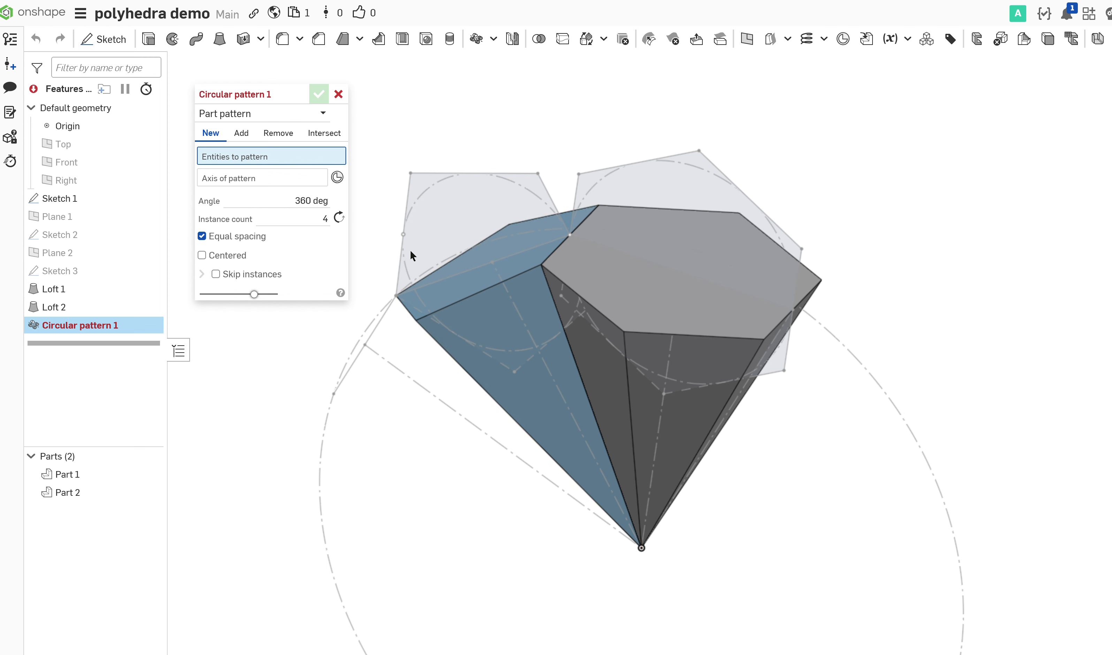
click(493, 293)
click(231, 191)
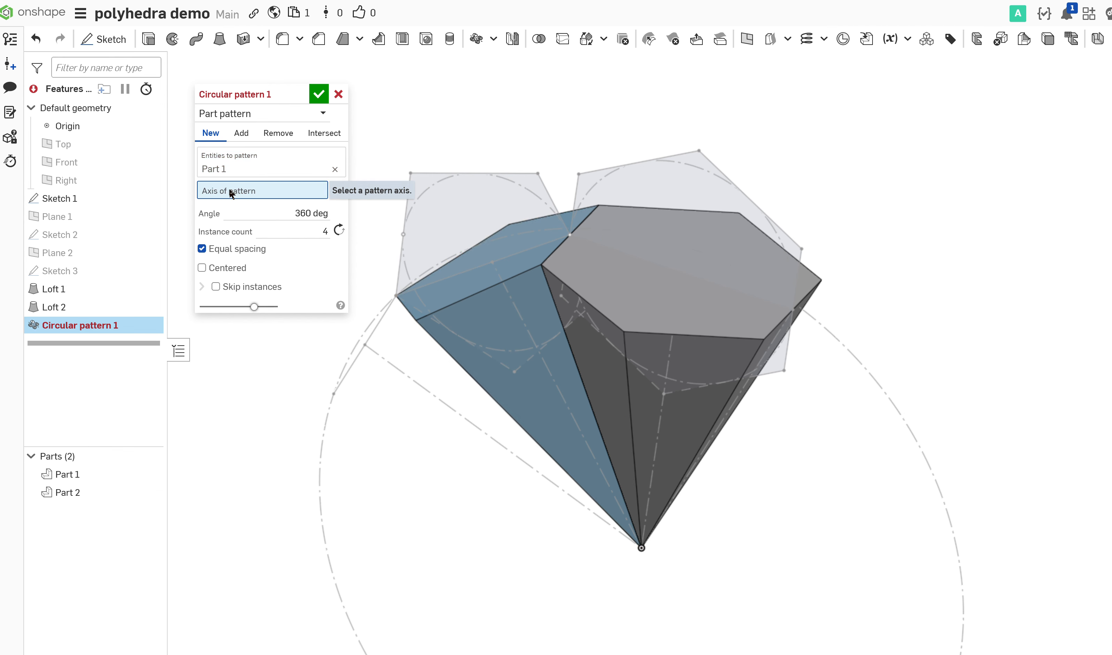
click(660, 423)
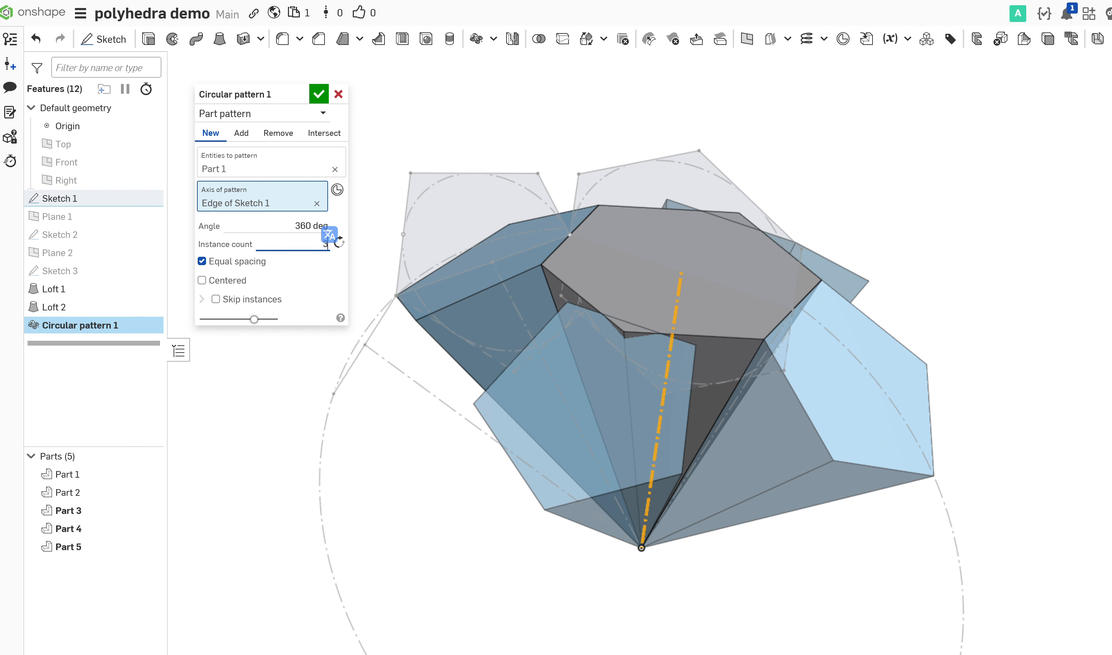
key(Return)
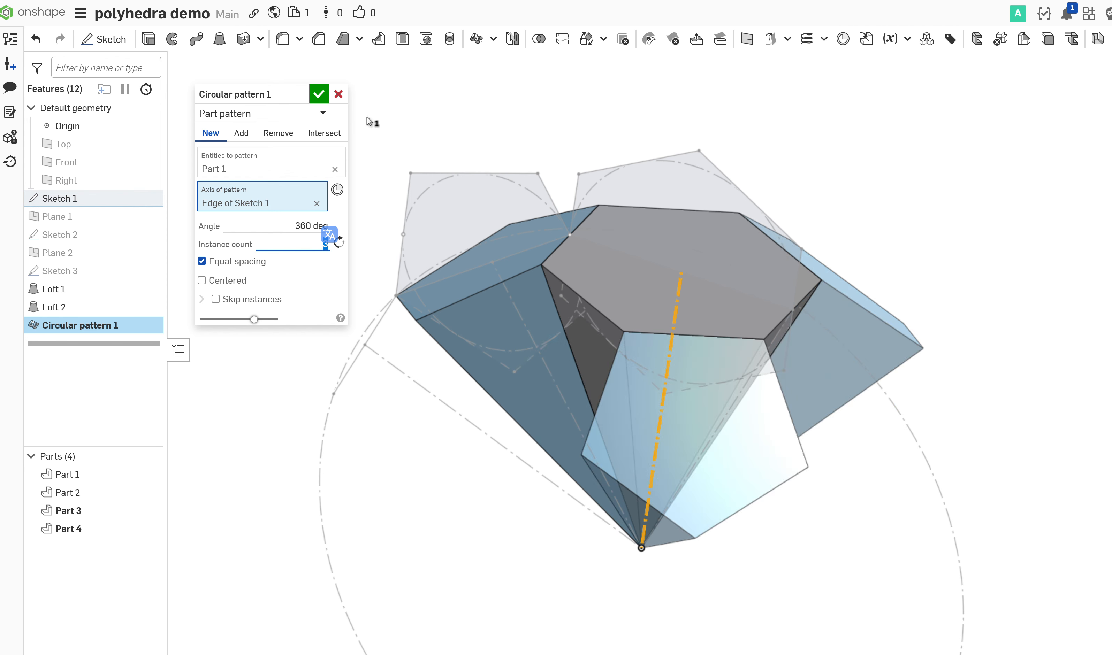
click(318, 94)
Circular-pattern the original hexagon pyramid into 5 equally spaced instances around the original pentagon's center line from Sketch 1
middle_drag(621, 298, 641, 245)
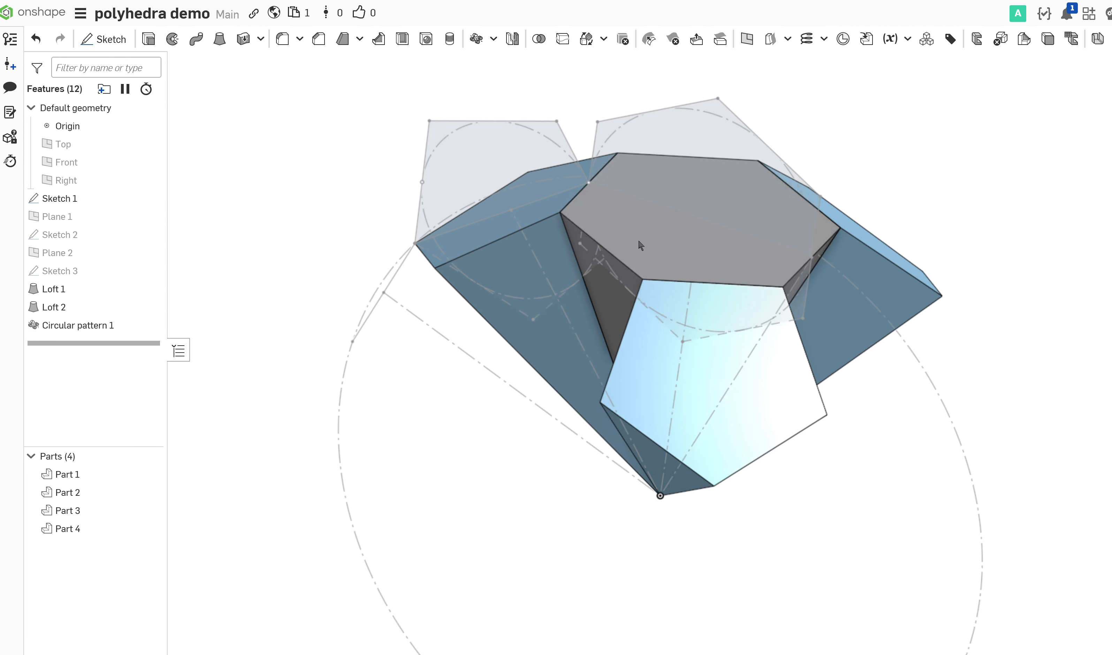
right_drag(641, 245, 827, 342)
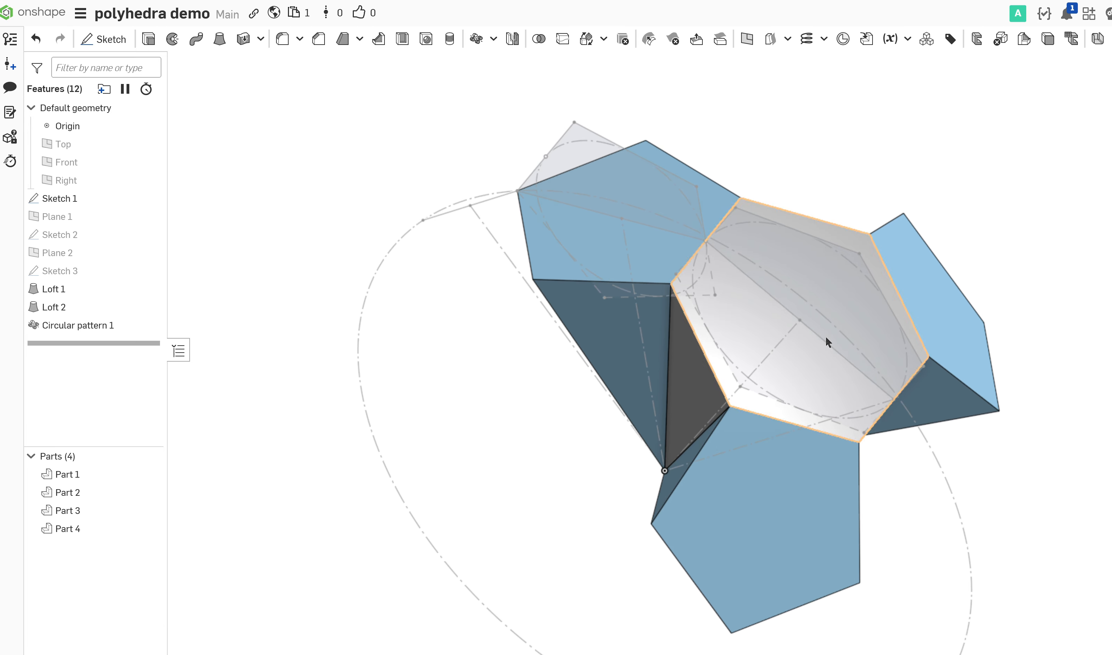
click(477, 39)
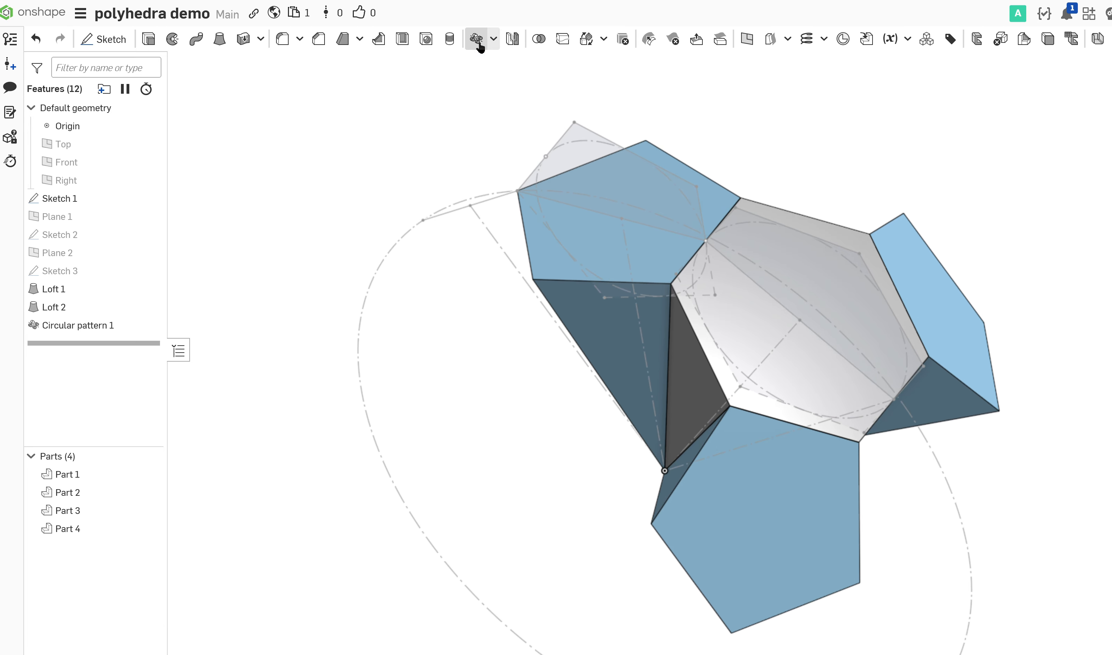
click(775, 324)
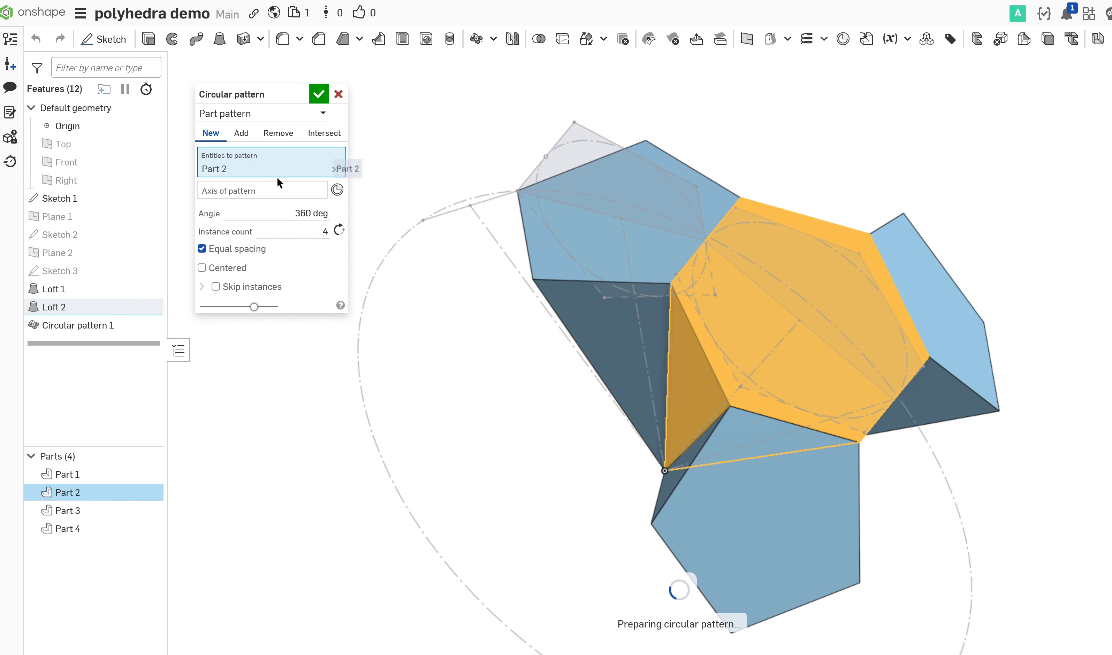
click(282, 189)
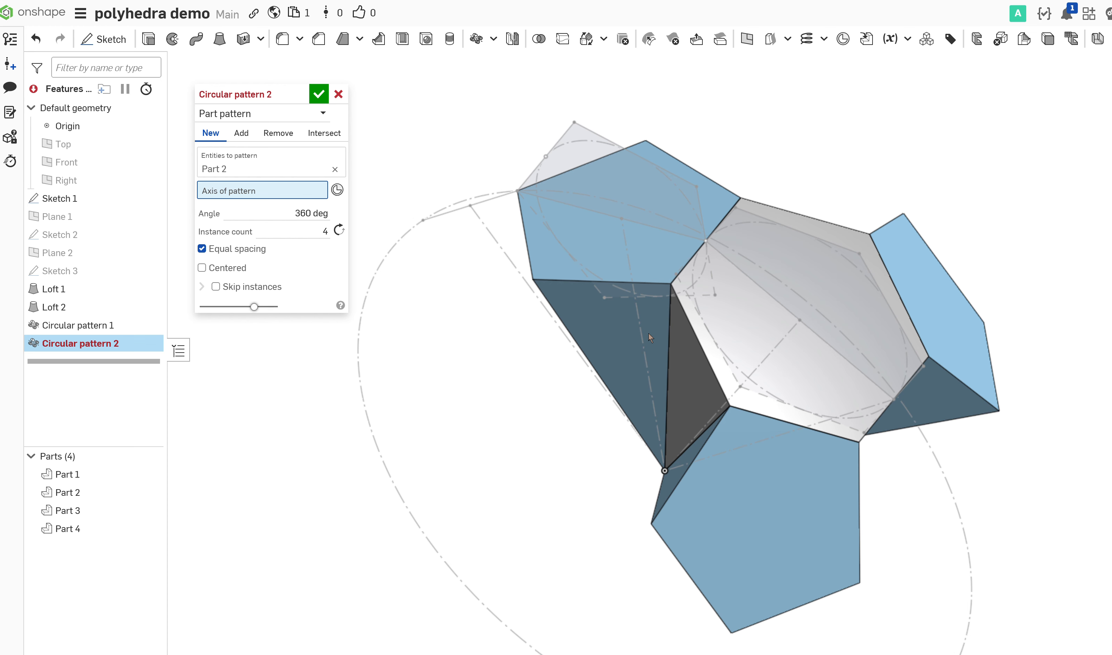
click(641, 346)
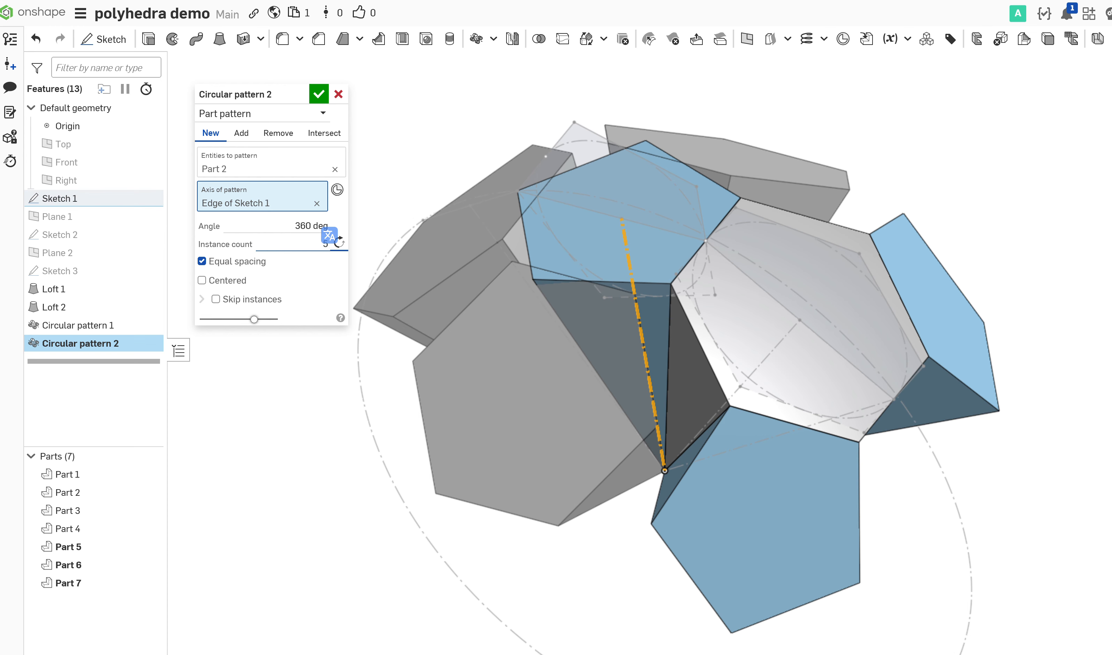
click(319, 94)
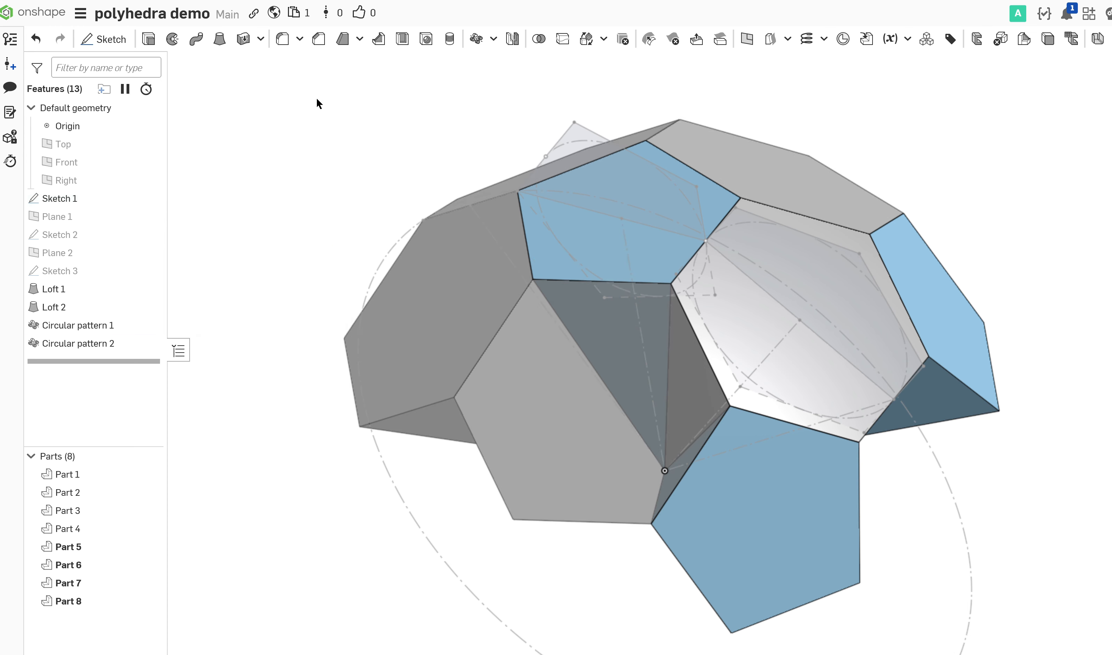
Set up a 5-instance circular pattern of pentagon pyramid Part 4 around the original pentagon's center line from Sketch 1
right_drag(617, 275, 697, 325)
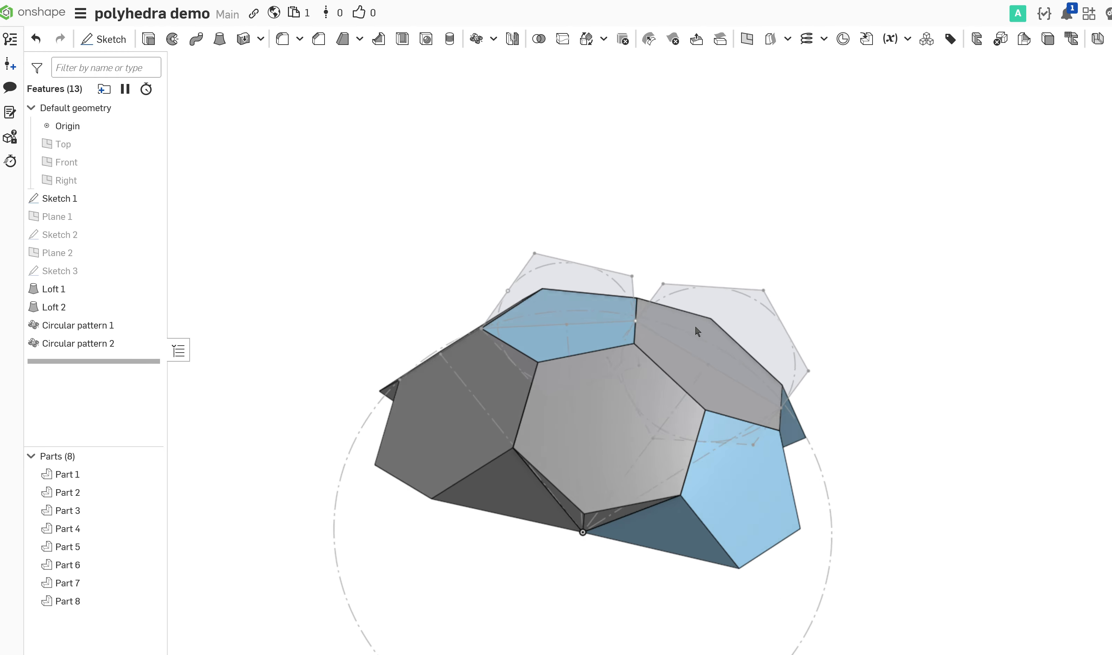
click(475, 39)
click(756, 521)
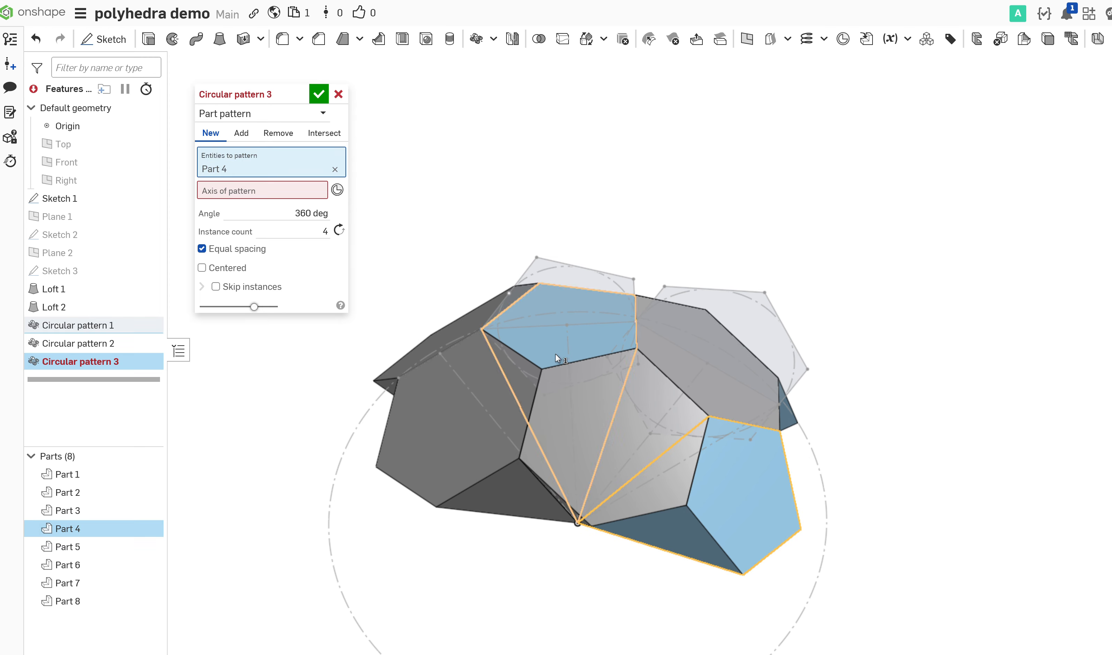
click(315, 190)
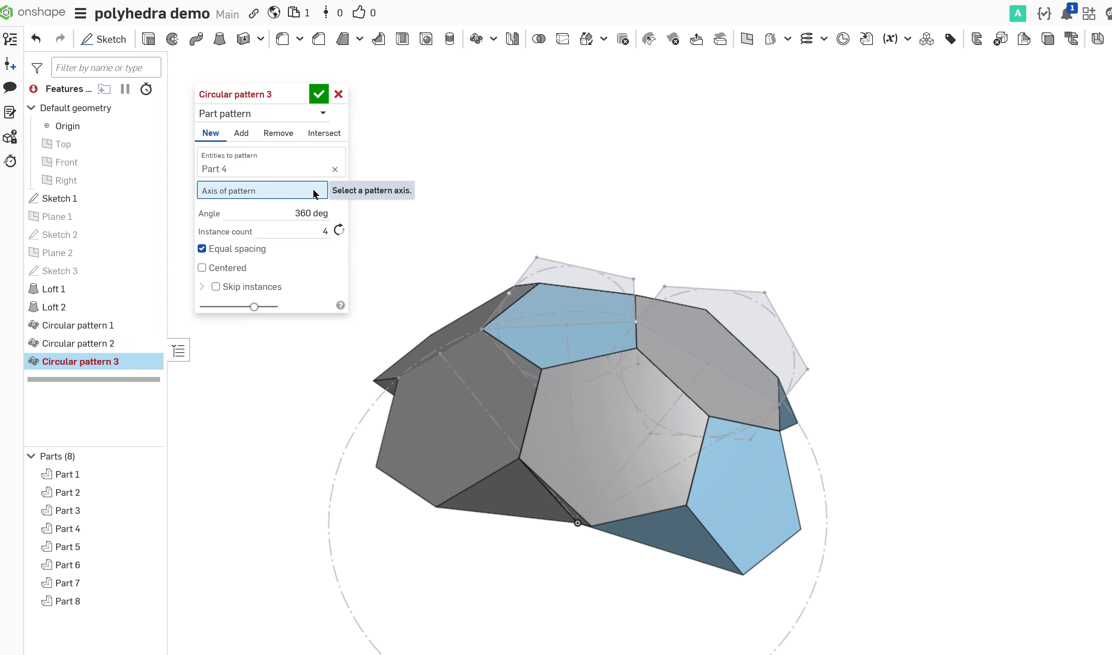
click(571, 445)
click(299, 237)
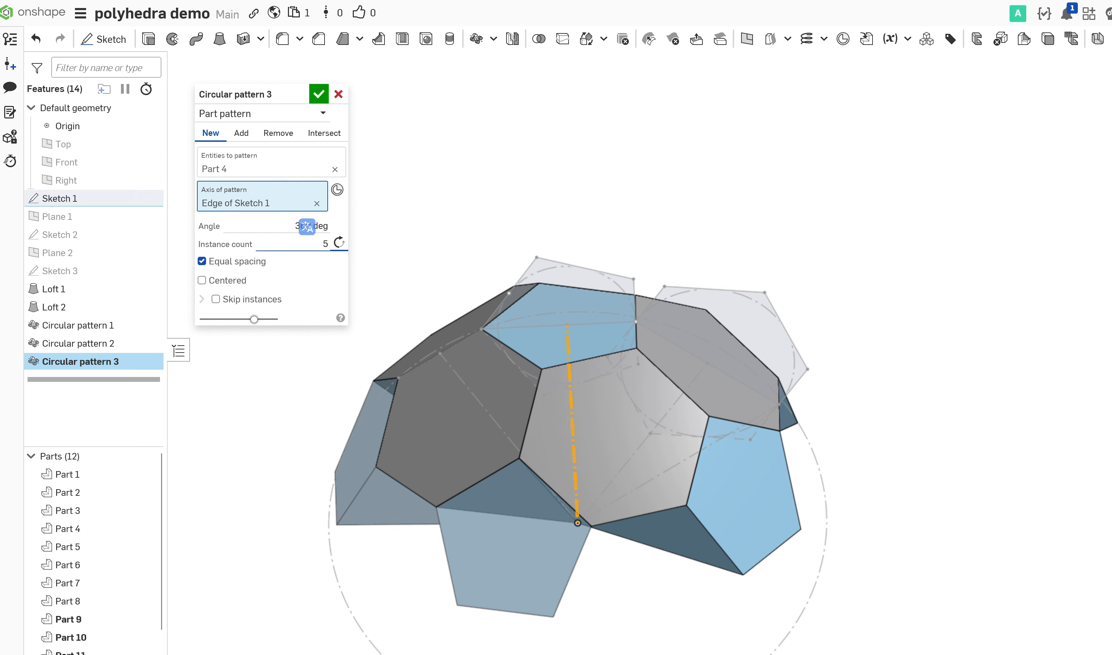
Skip instance 1 in the pentagon pyramid pattern, where it would duplicate an existing pentagon pyramid, and finish the pattern
click(216, 299)
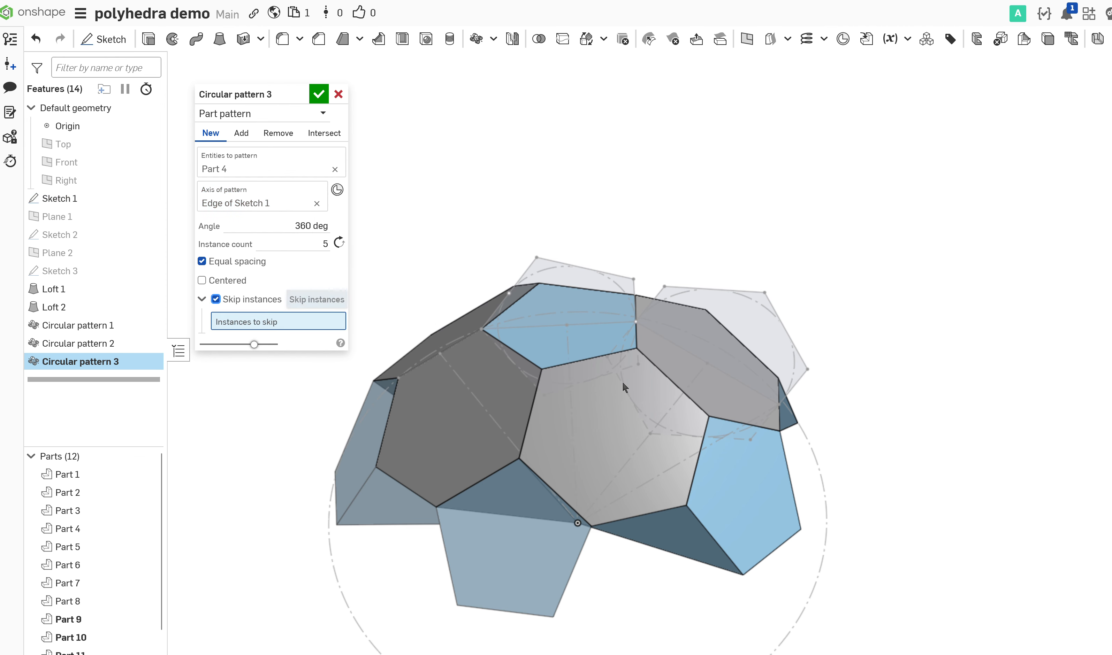
right_drag(862, 574, 789, 522)
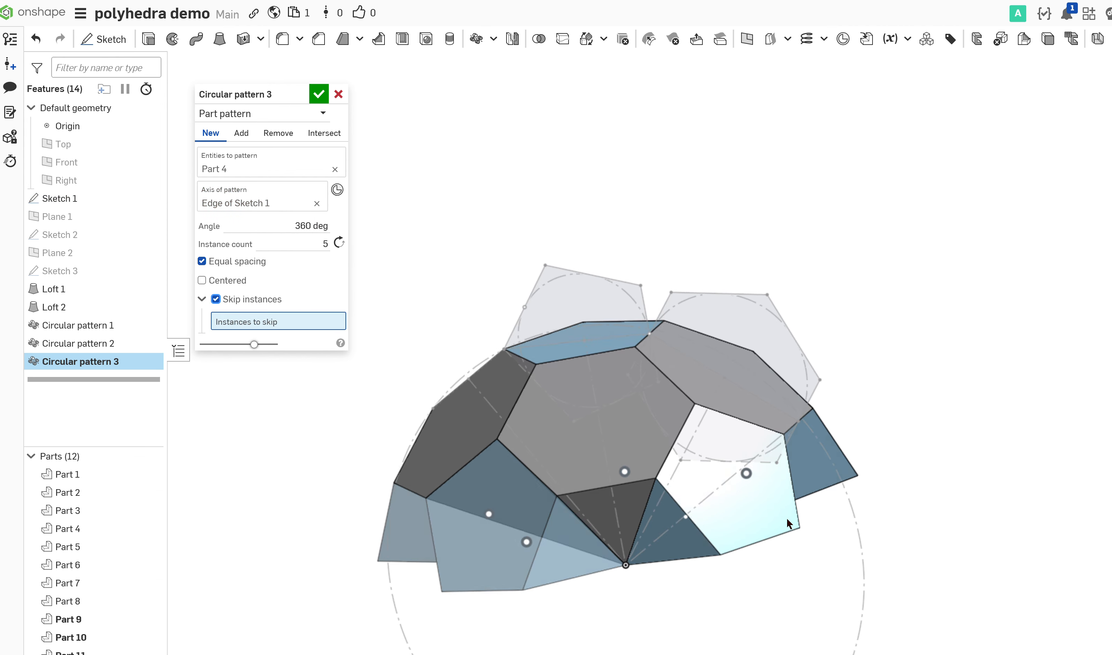
click(746, 470)
right_drag(773, 484, 848, 442)
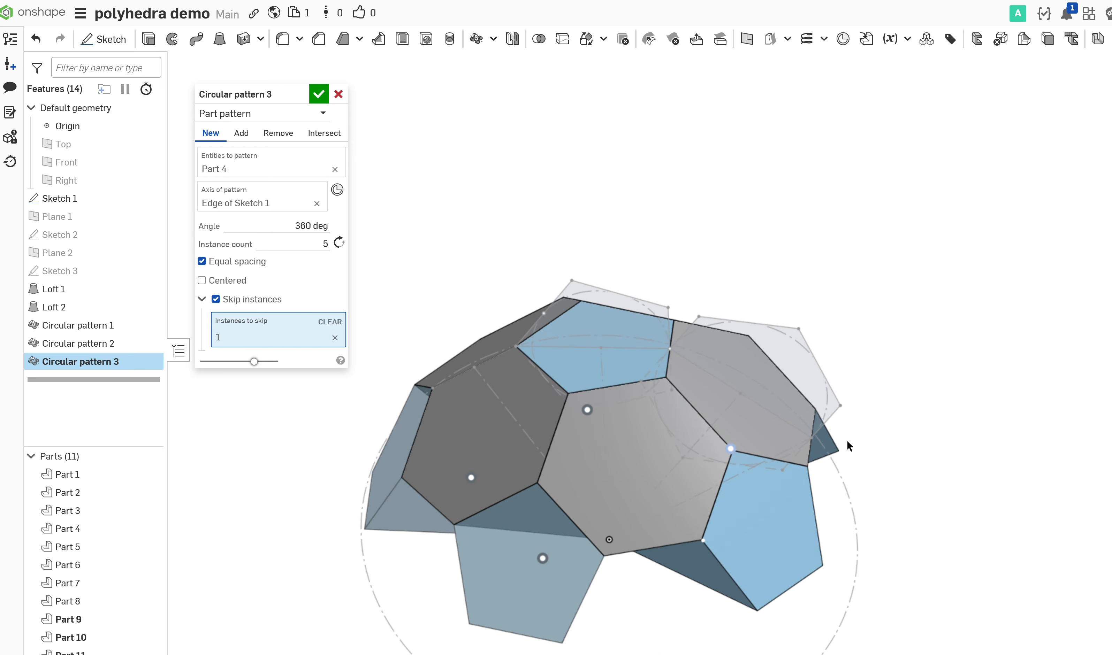
click(319, 95)
Mirror hexagon pyramid Part 8 as a new part across its exposed lower triangular side face
mouse_move(846, 462)
right_down()
mouse_move(761, 401)
mouse_move(701, 401)
mouse_move(691, 435)
mouse_move(682, 380)
mouse_move(679, 399)
mouse_move(689, 372)
mouse_move(681, 445)
mouse_move(702, 403)
mouse_move(652, 398)
mouse_move(693, 491)
mouse_move(706, 378)
mouse_move(729, 358)
mouse_move(744, 396)
mouse_move(758, 391)
mouse_move(728, 433)
mouse_move(737, 394)
mouse_move(762, 389)
mouse_move(797, 405)
mouse_move(805, 432)
mouse_move(712, 435)
mouse_move(756, 398)
mouse_move(789, 319)
mouse_move(768, 408)
mouse_move(850, 441)
mouse_move(817, 377)
mouse_move(786, 373)
mouse_move(799, 347)
mouse_move(798, 382)
mouse_move(779, 388)
mouse_move(791, 413)
mouse_move(757, 433)
mouse_move(770, 395)
mouse_move(826, 390)
mouse_move(801, 395)
right_up()
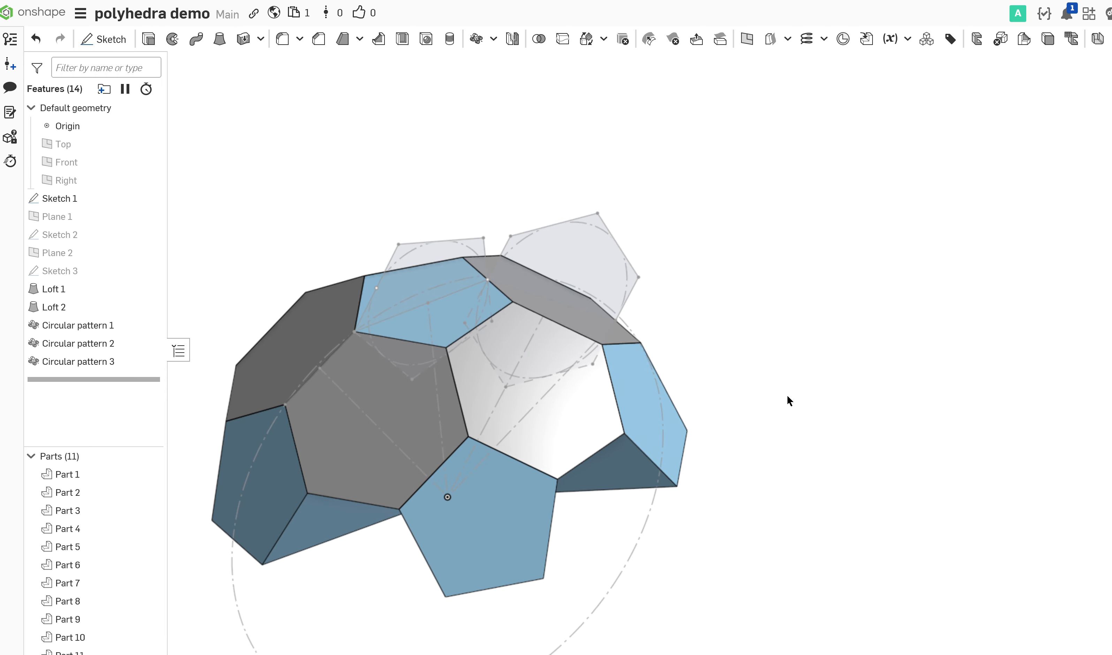
middle_drag(620, 371, 817, 385)
right_drag(818, 388, 756, 342)
click(512, 38)
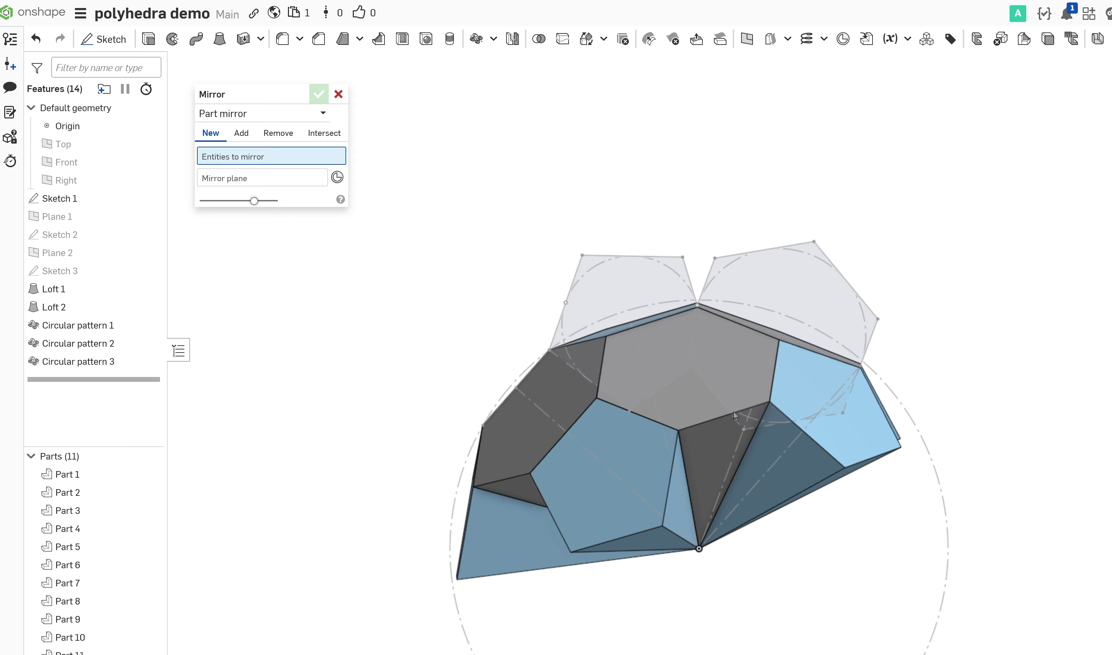
click(726, 390)
click(243, 197)
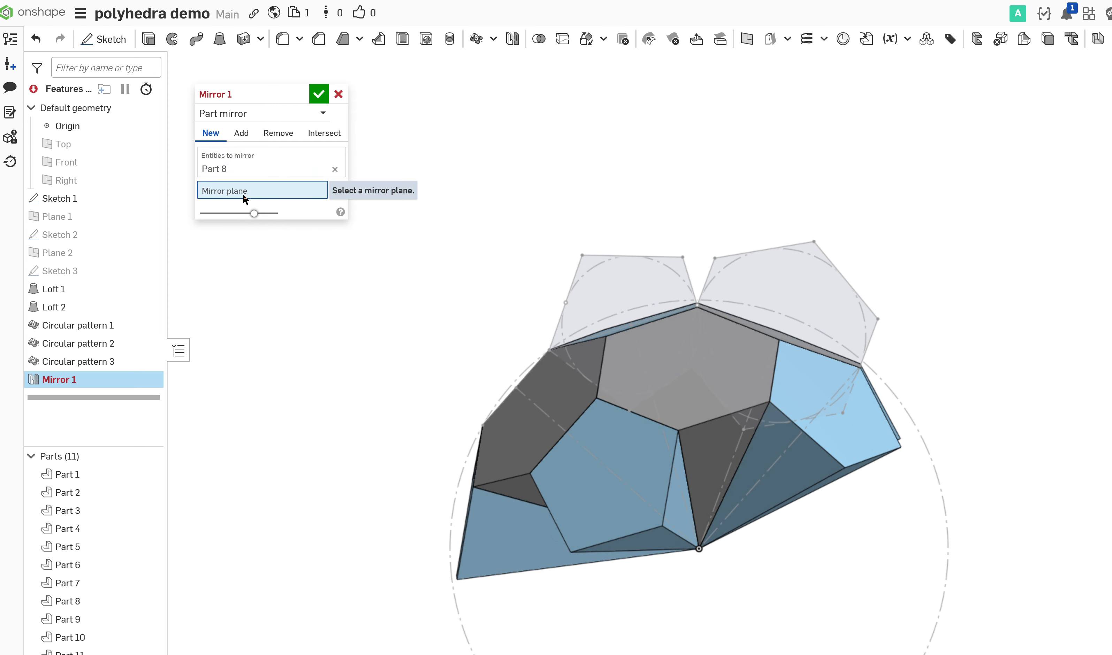
click(710, 473)
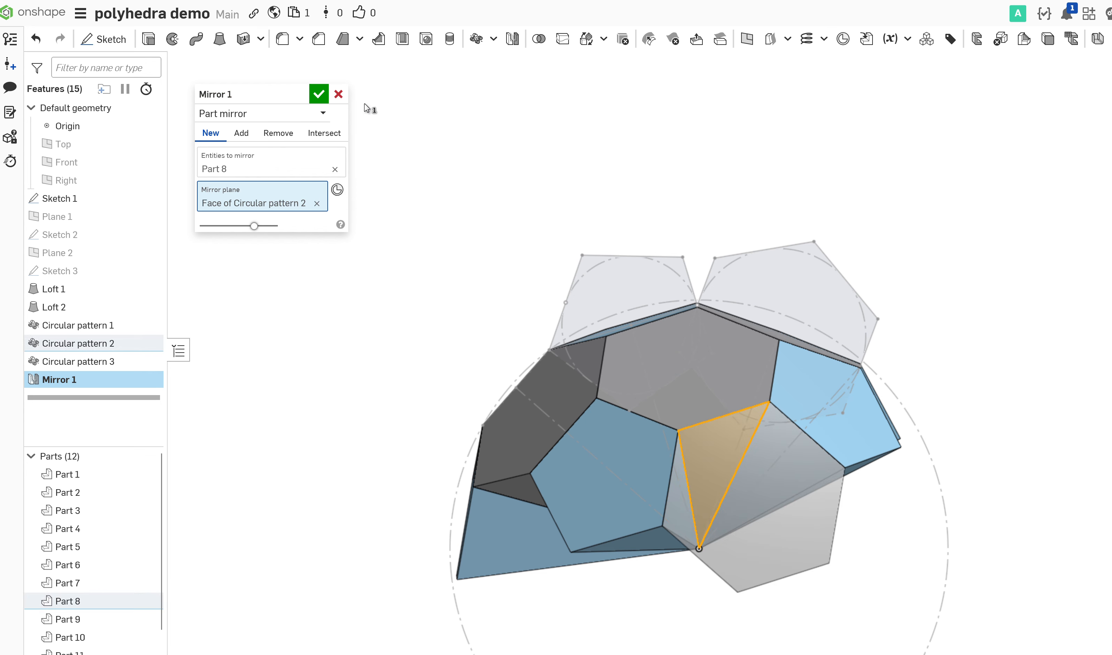
right_drag(546, 221, 614, 201)
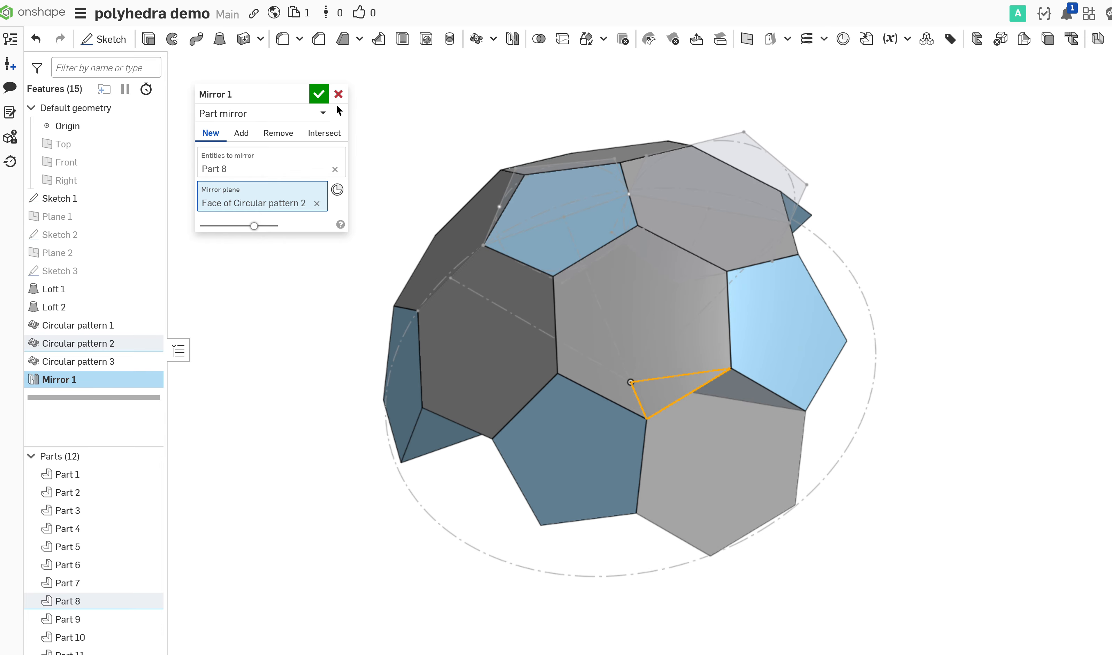
click(319, 103)
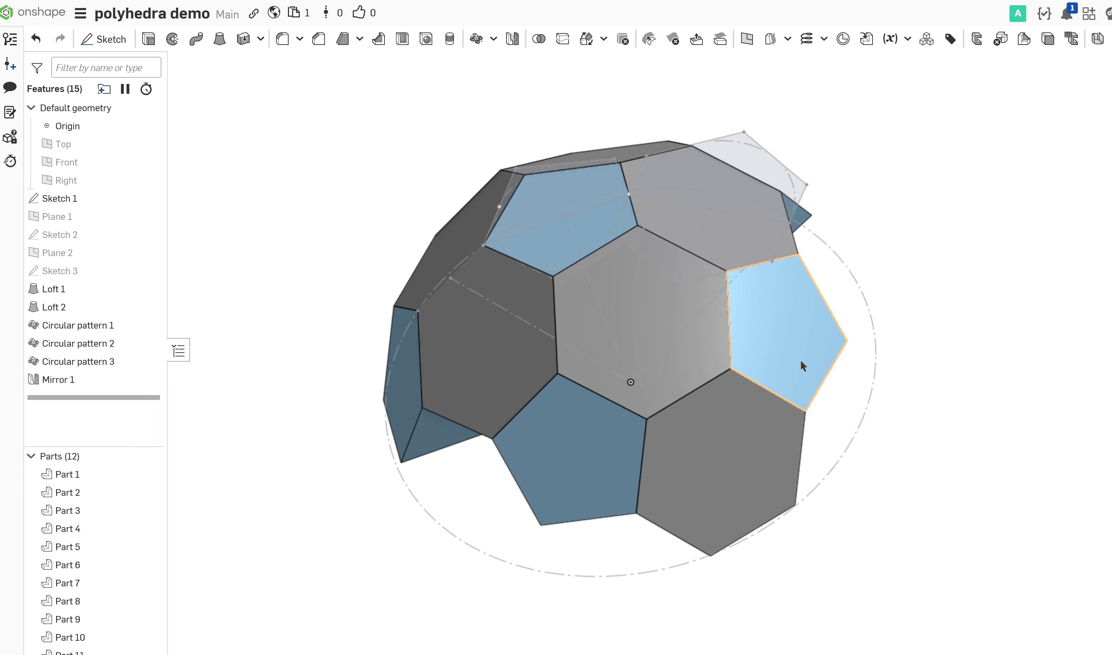
Circular-pattern the mirrored hexagon pyramid into 5 equally spaced instances around the original pentagon's center line from Sketch 1
right_drag(801, 361, 793, 423)
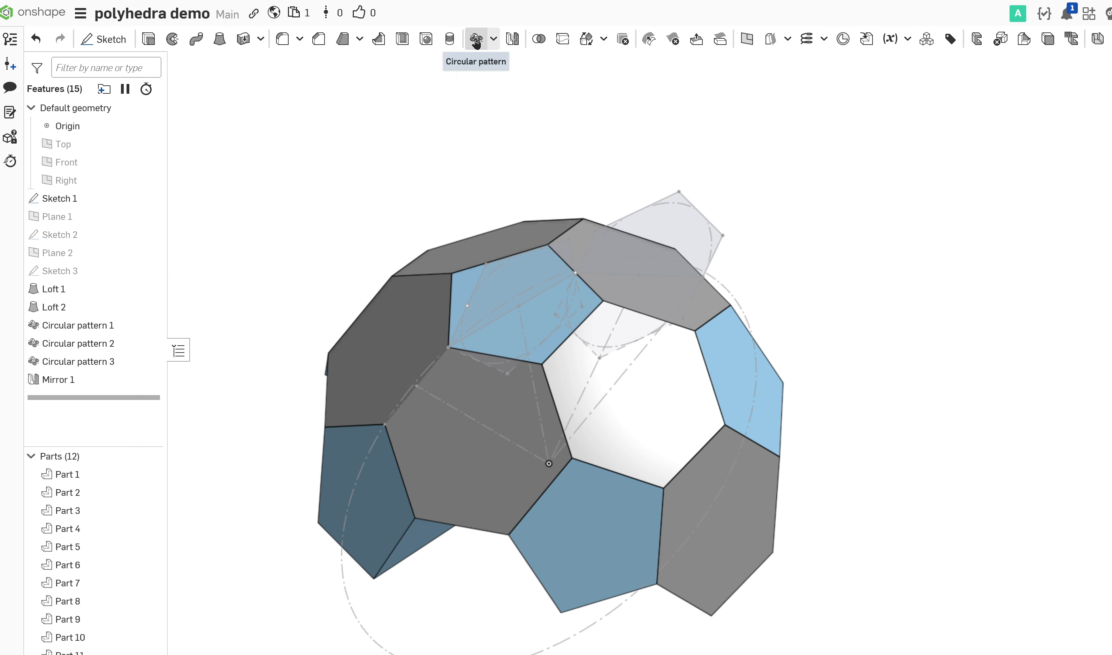
click(738, 485)
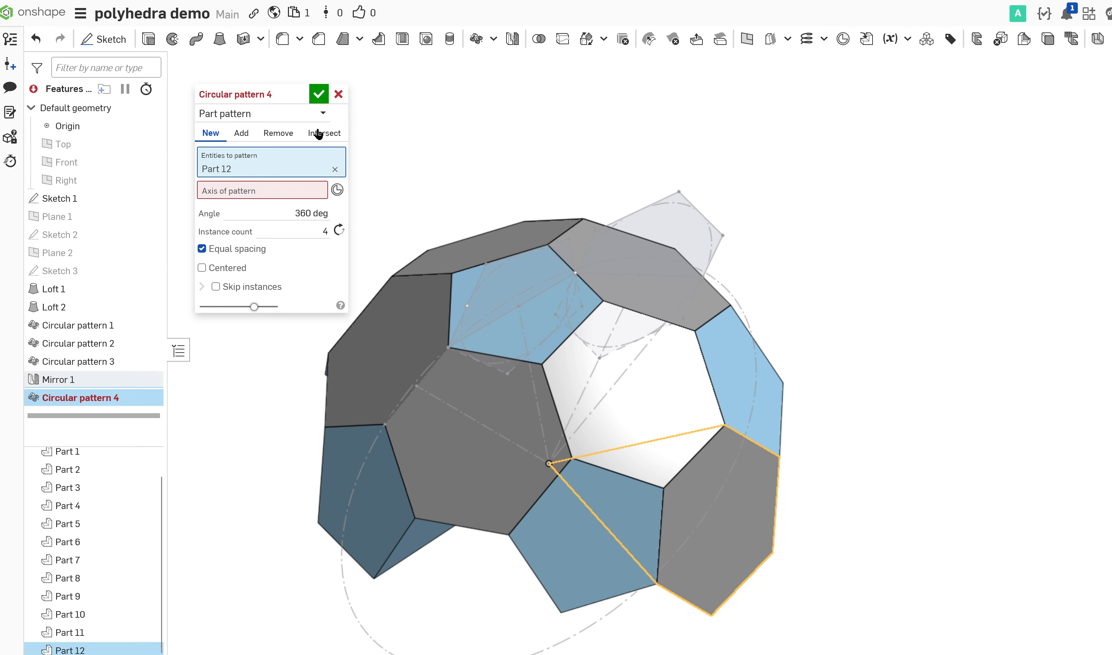
double_click(324, 230)
click(240, 191)
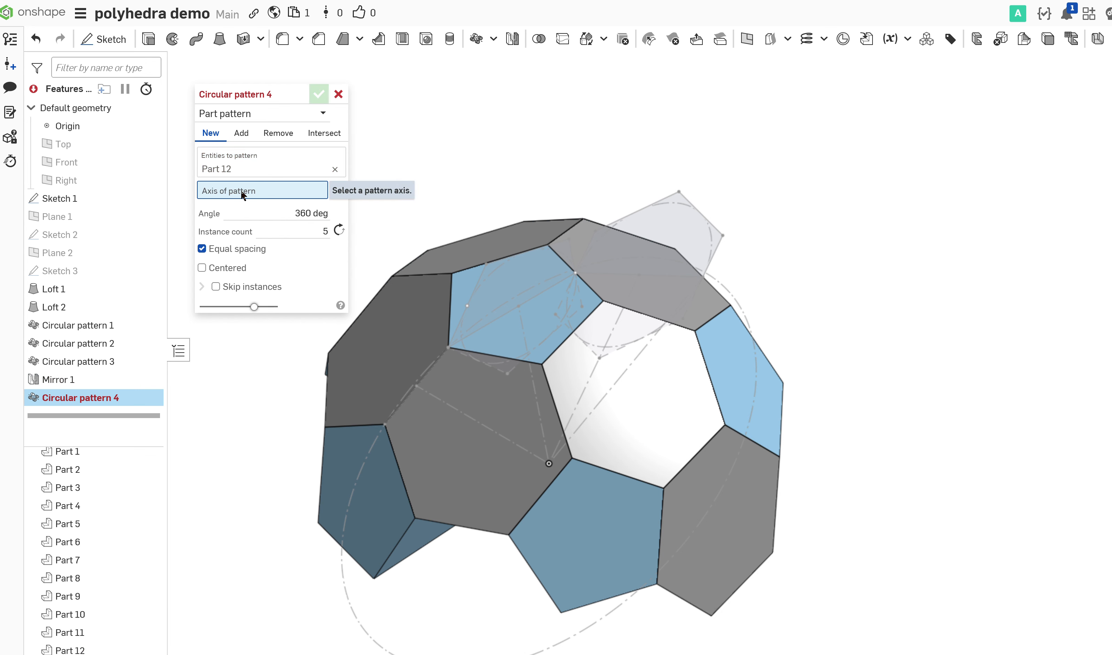
click(522, 333)
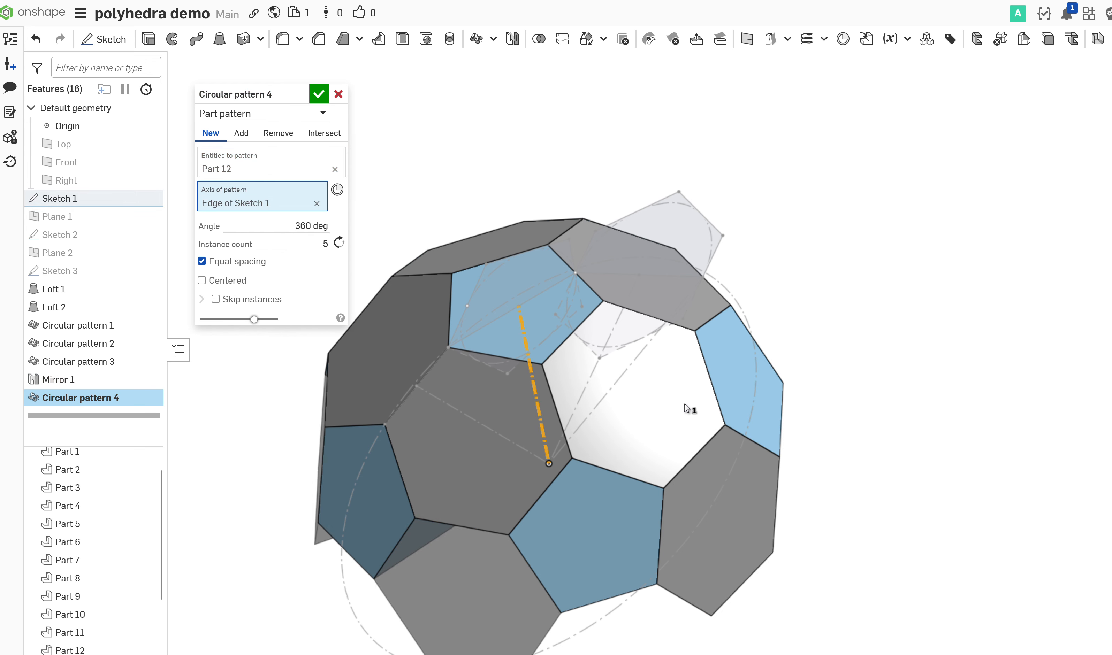
right_drag(522, 367, 548, 254)
click(319, 94)
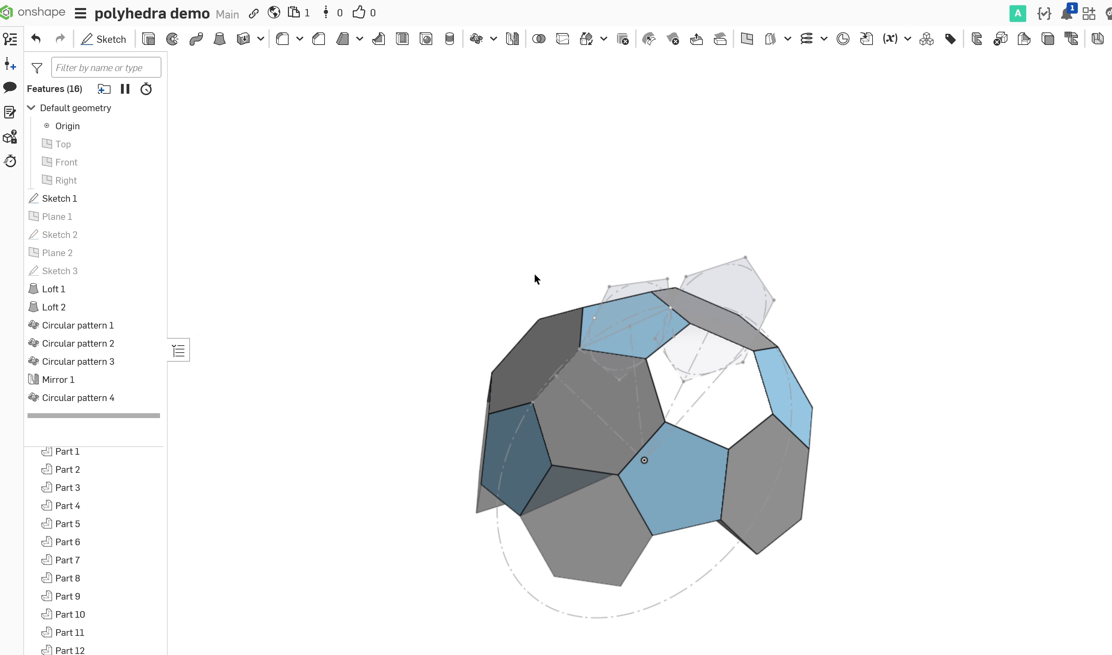
middle_drag(687, 465, 641, 407)
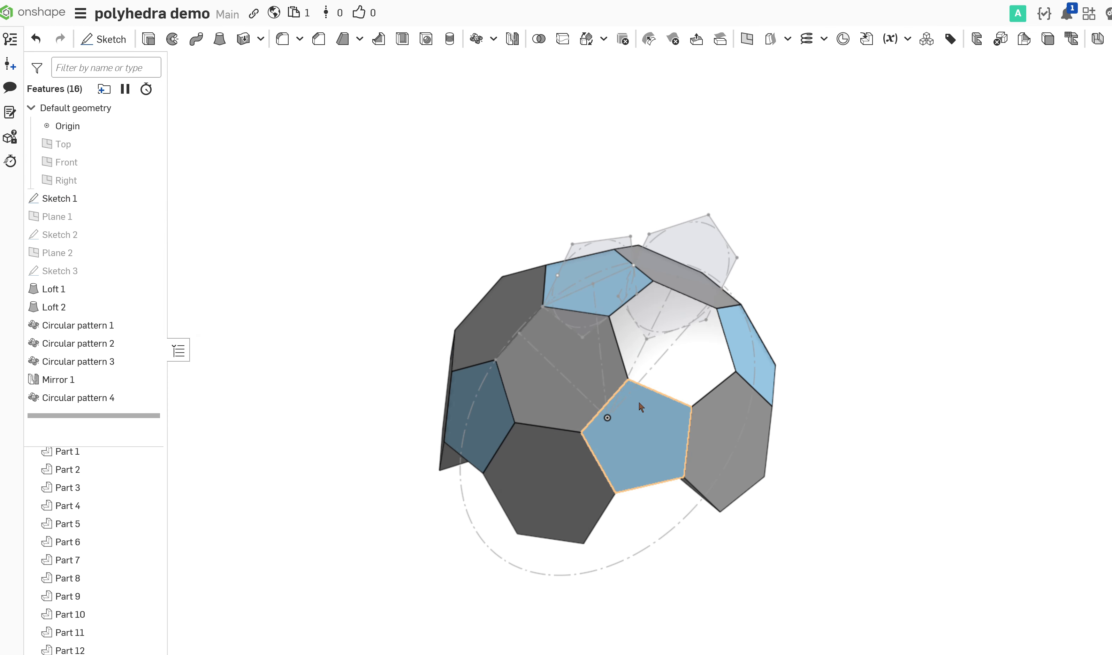
right_drag(639, 403, 671, 449)
scroll(672, 451, up, 2)
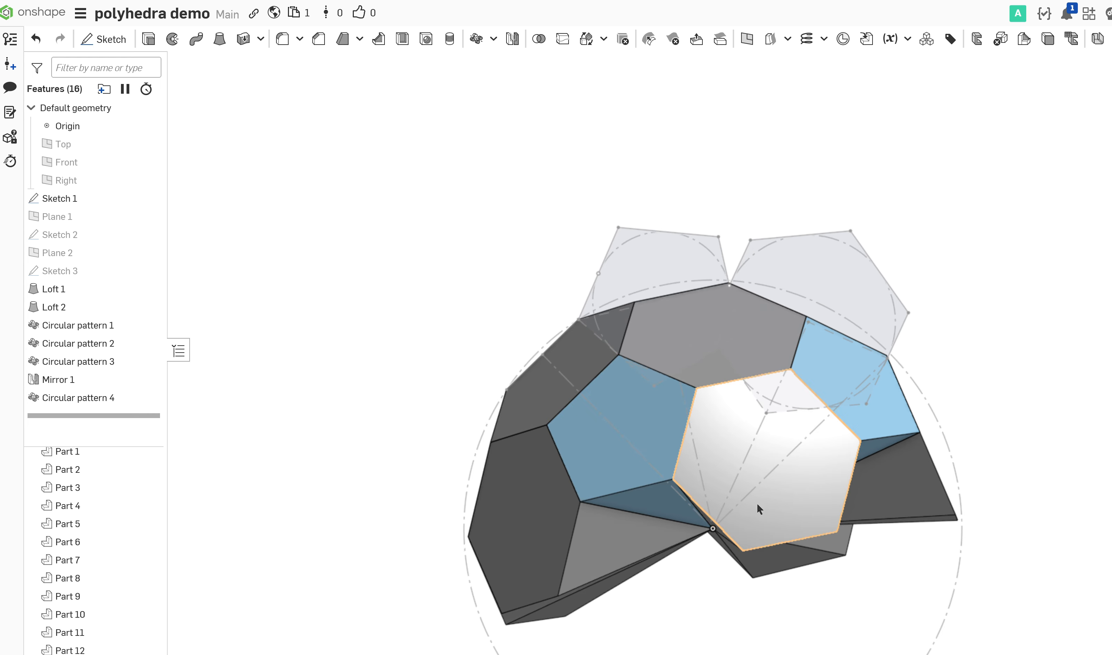
right_drag(757, 503, 638, 440)
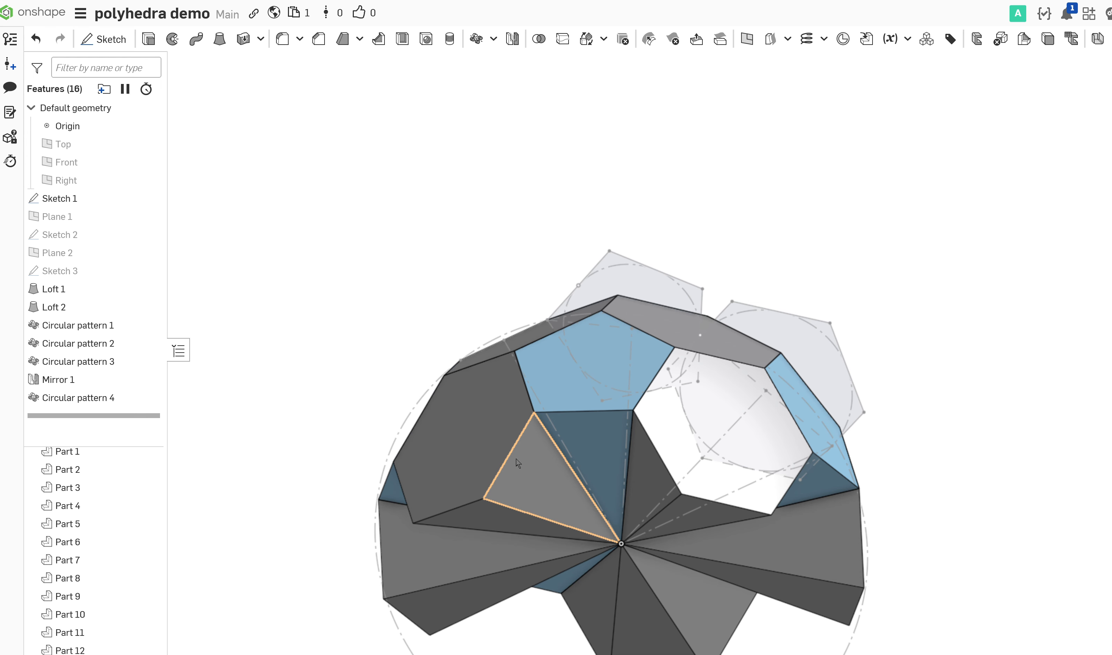
On the exposed triangular side face of the patterned hexagon pyramid, sketch a line from the origin to the outer edge's midpoint and finish the sketch
click(553, 492)
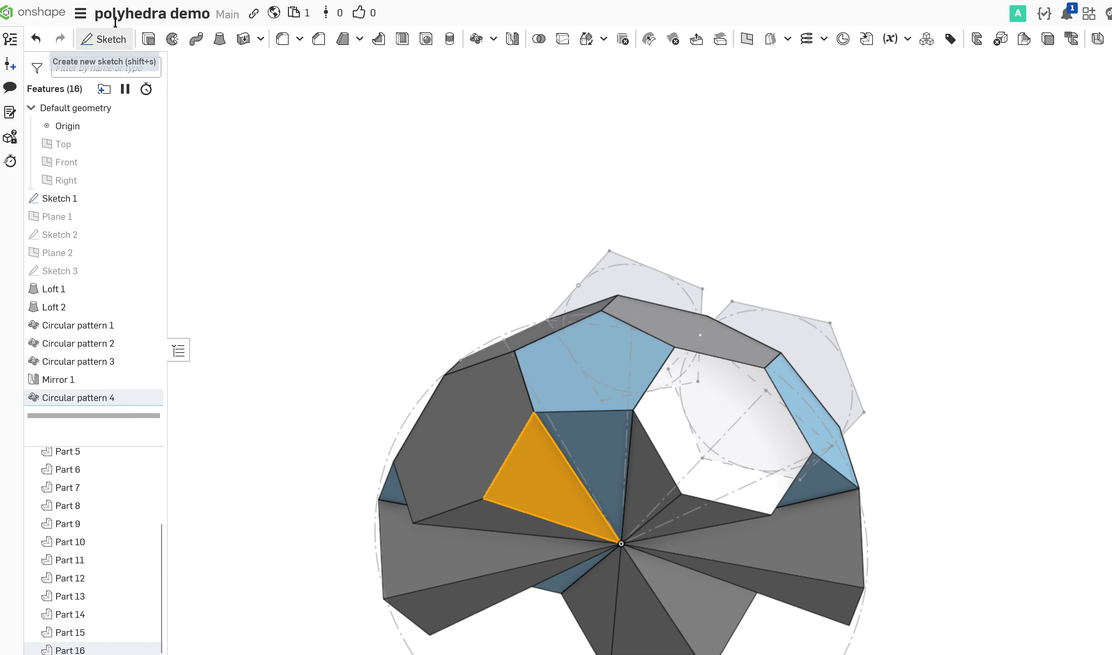
click(107, 40)
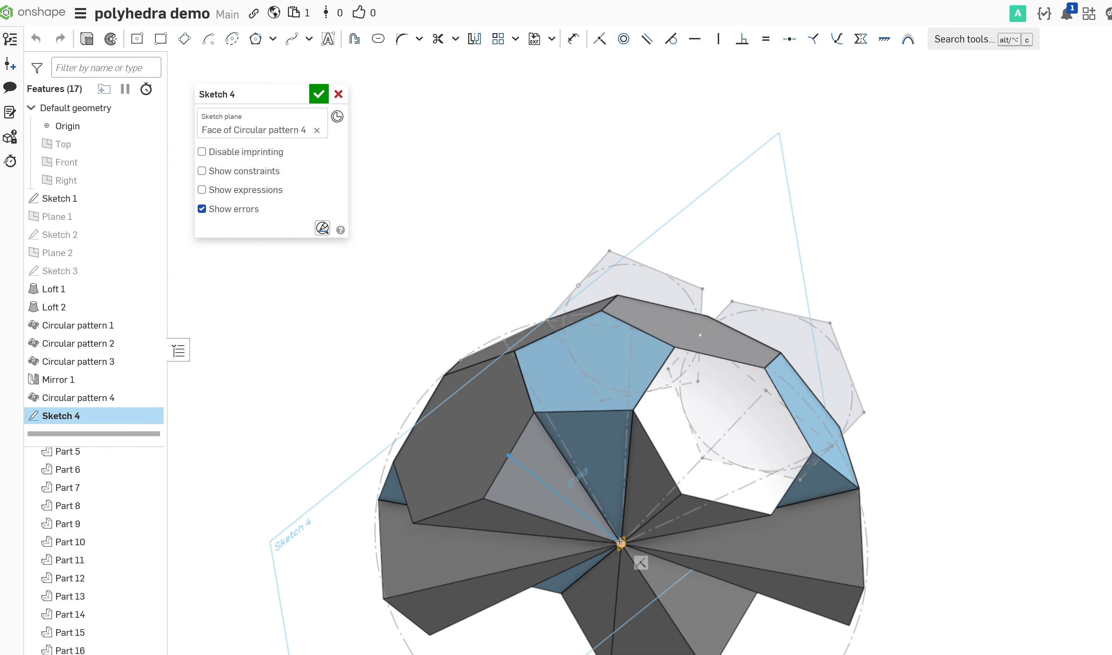
key(Escape)
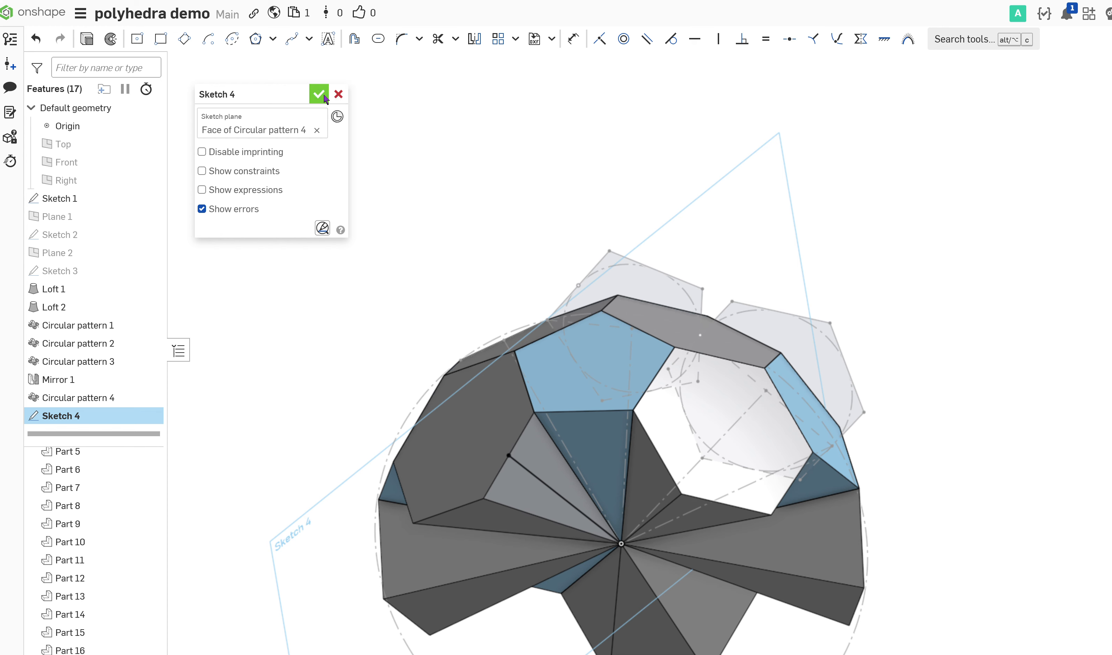
click(319, 94)
Circular-pattern all the pyramids as new parts into 2 equally spaced instances over 360 degrees around the Sketch 4 line
mouse_move(525, 300)
right_down()
mouse_move(502, 214)
mouse_move(447, 154)
mouse_move(393, 176)
right_up()
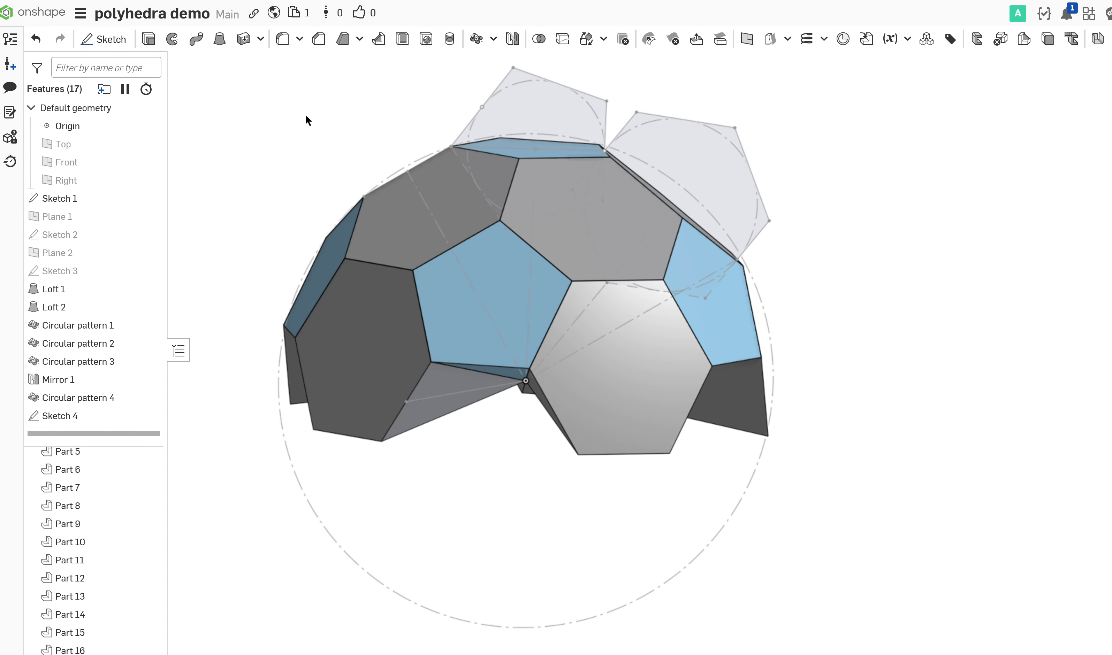
drag(274, 81, 859, 523)
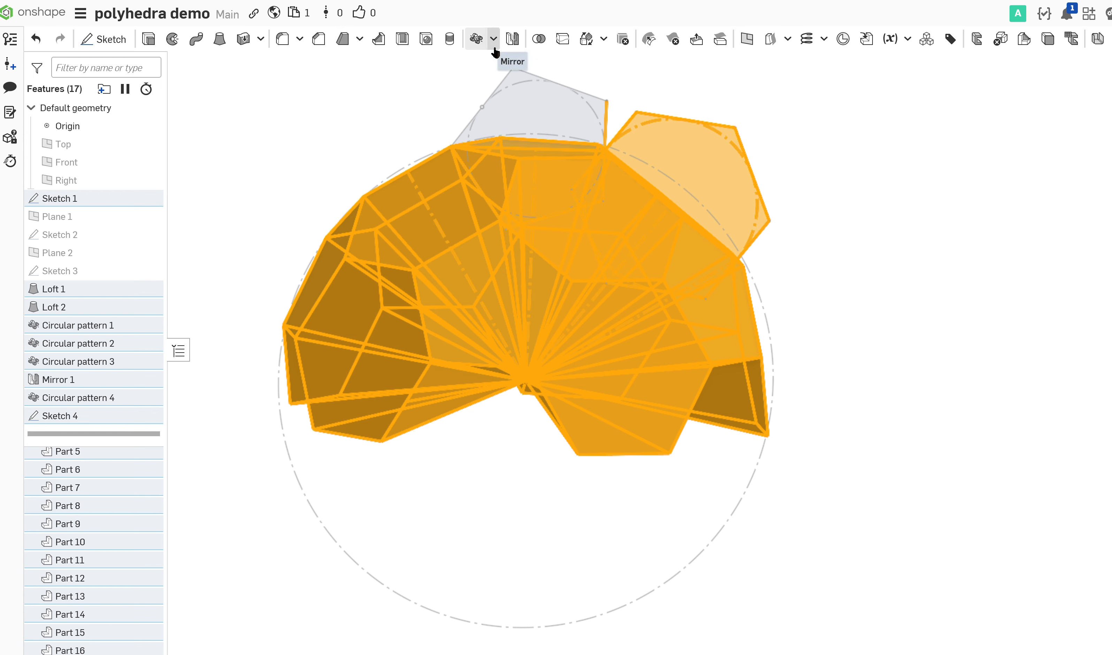
click(476, 38)
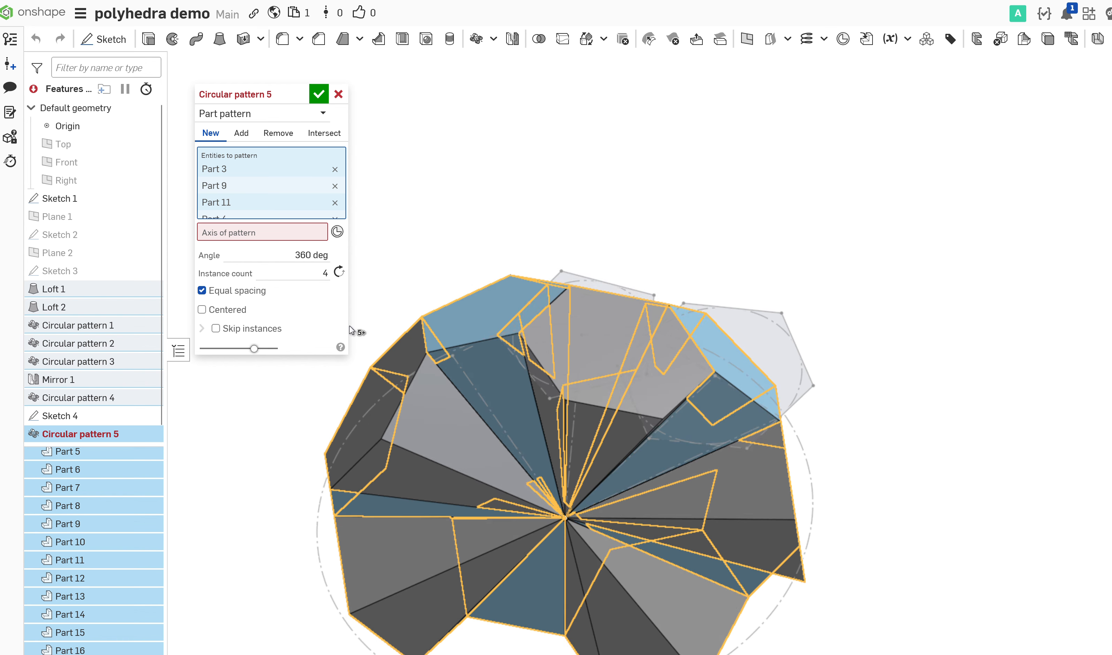
click(267, 233)
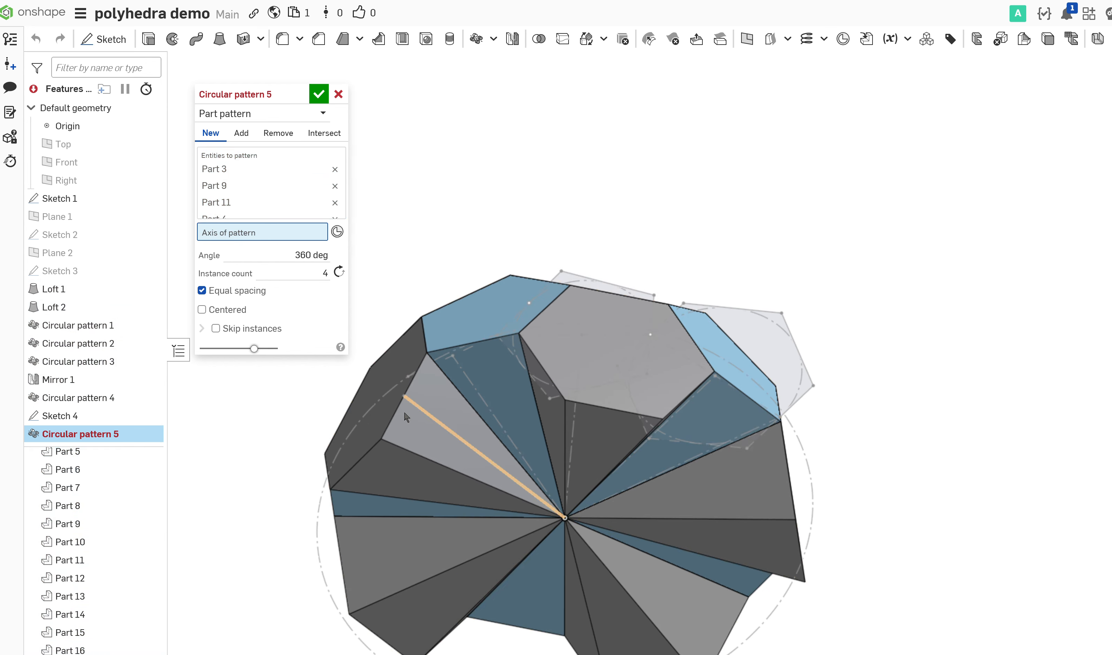
click(457, 442)
click(320, 287)
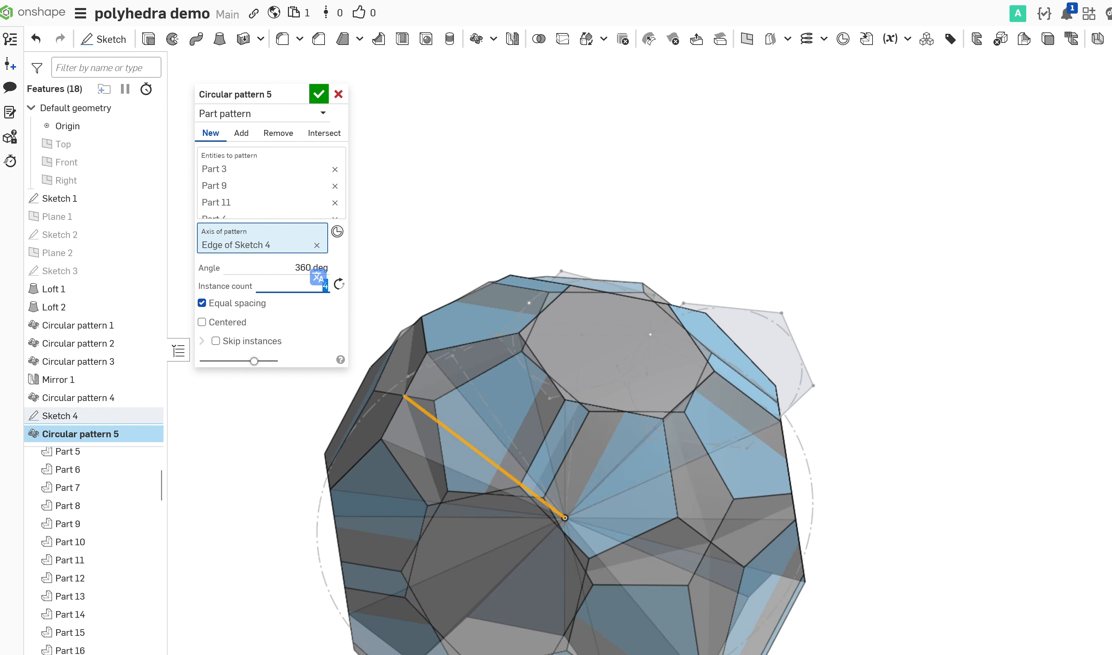
key(Return)
middle_drag(621, 267, 684, 203)
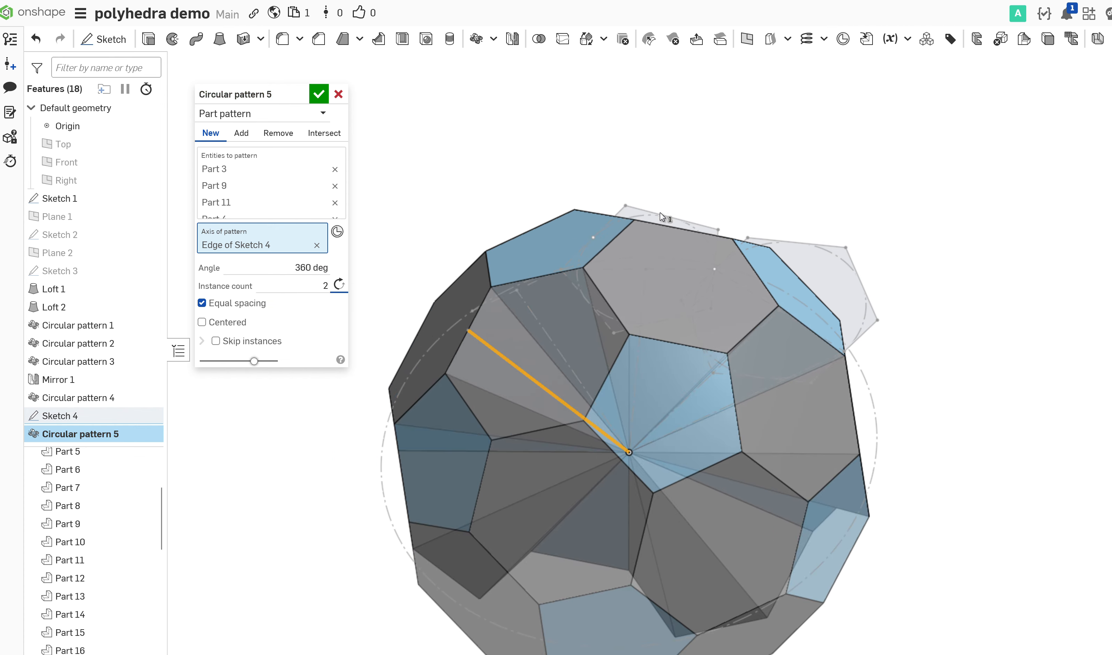
right_drag(660, 216, 689, 286)
click(319, 94)
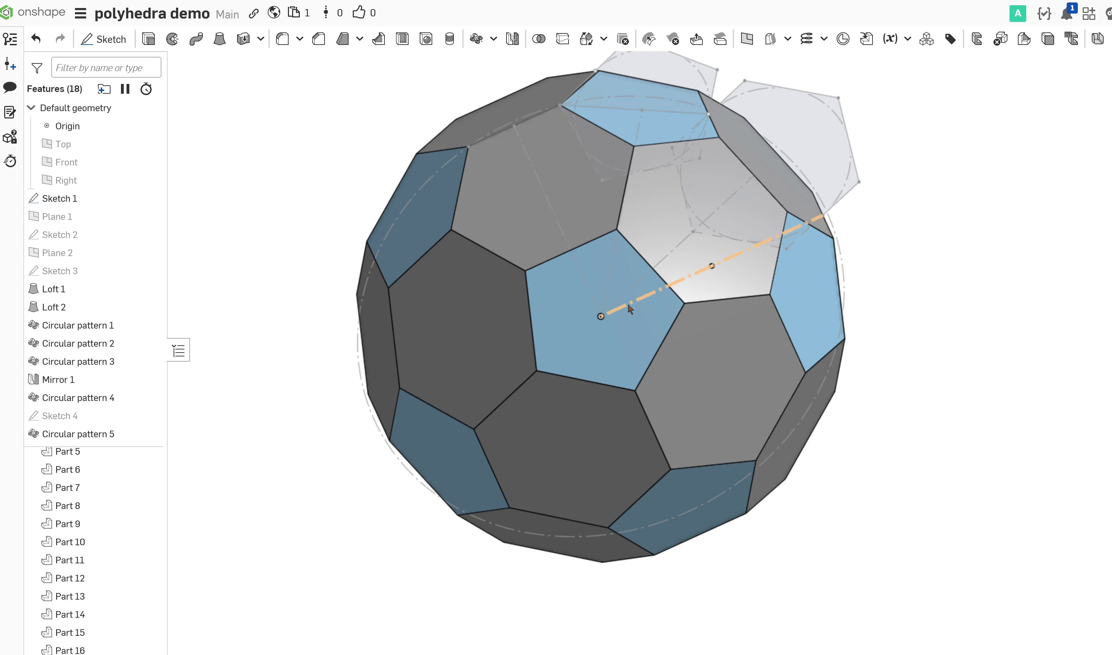
middle_drag(621, 306, 587, 343)
right_drag(588, 346, 475, 297)
scroll(74, 369, down, 1)
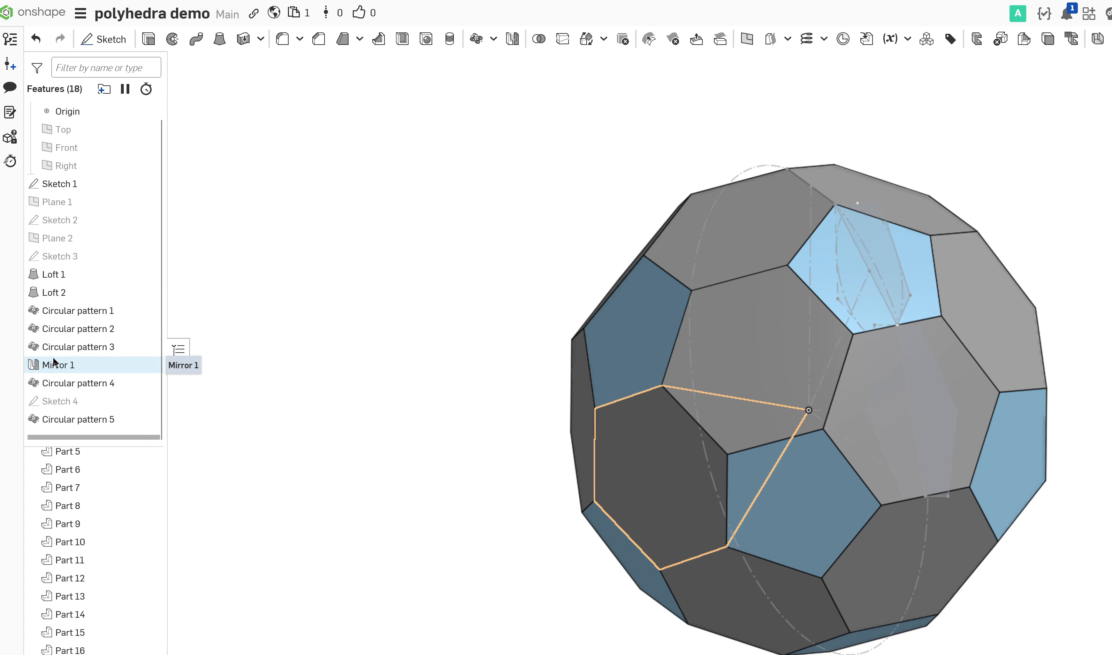
mouse_move(621, 280)
right_down()
mouse_move(513, 215)
mouse_move(505, 224)
right_up()
middle_drag(657, 193, 595, 189)
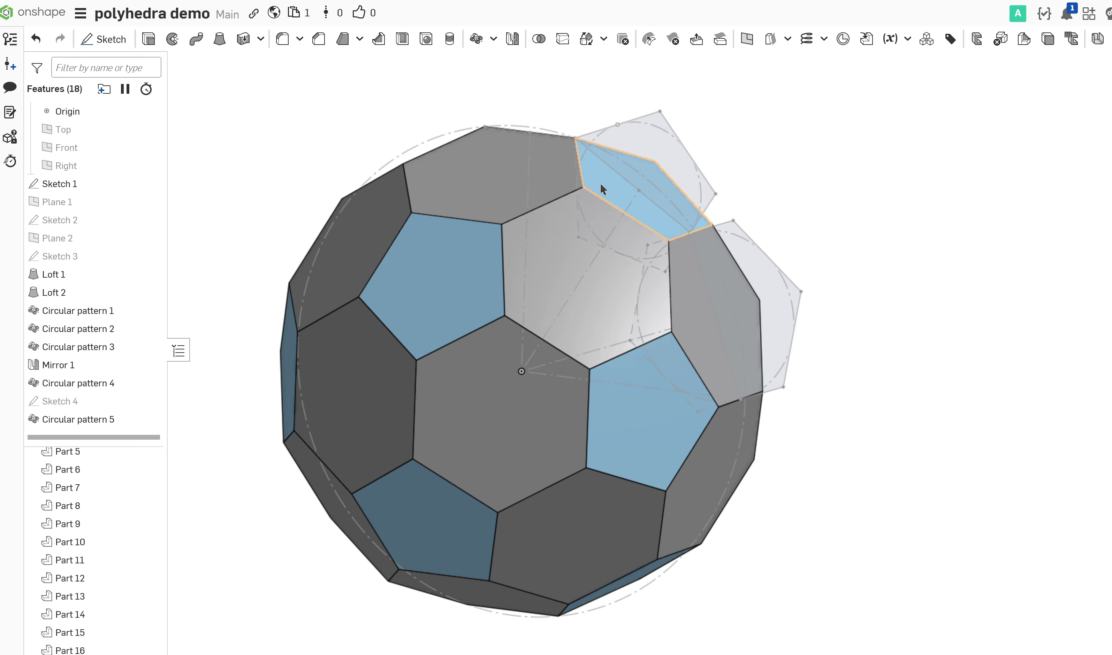
Edit Sketch 1, set the large construction circle's diameter to 300 mm, and finish the sketch
double_click(94, 182)
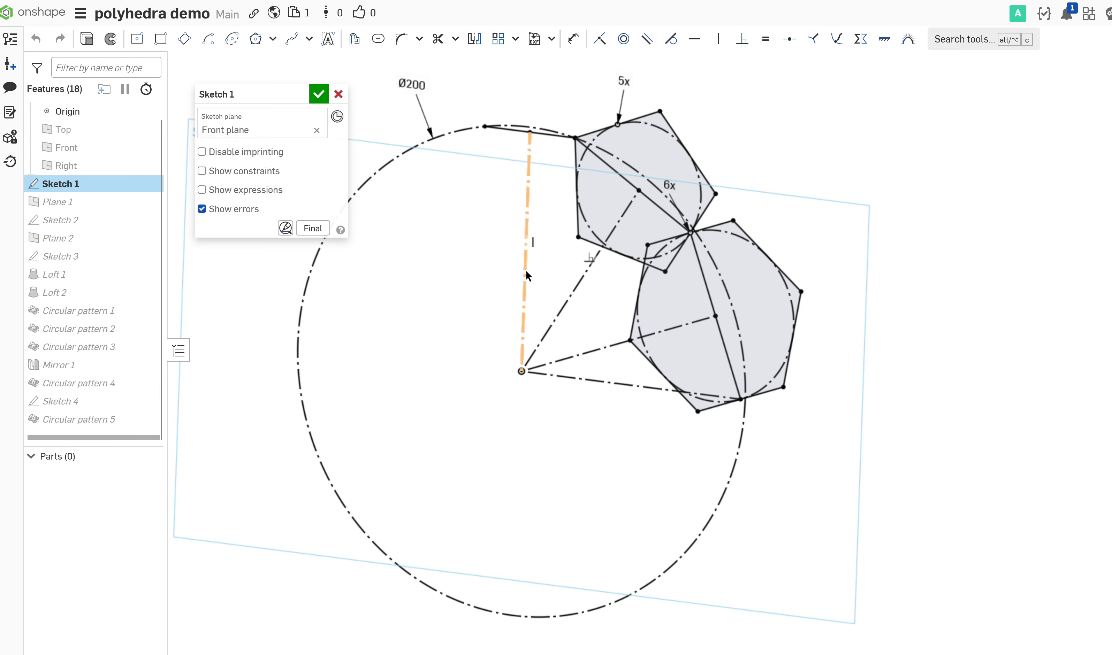
mouse_move(526, 272)
middle_down()
mouse_move(494, 292)
mouse_move(522, 275)
middle_up()
mouse_move(521, 275)
right_down()
mouse_move(576, 267)
mouse_move(550, 269)
right_up()
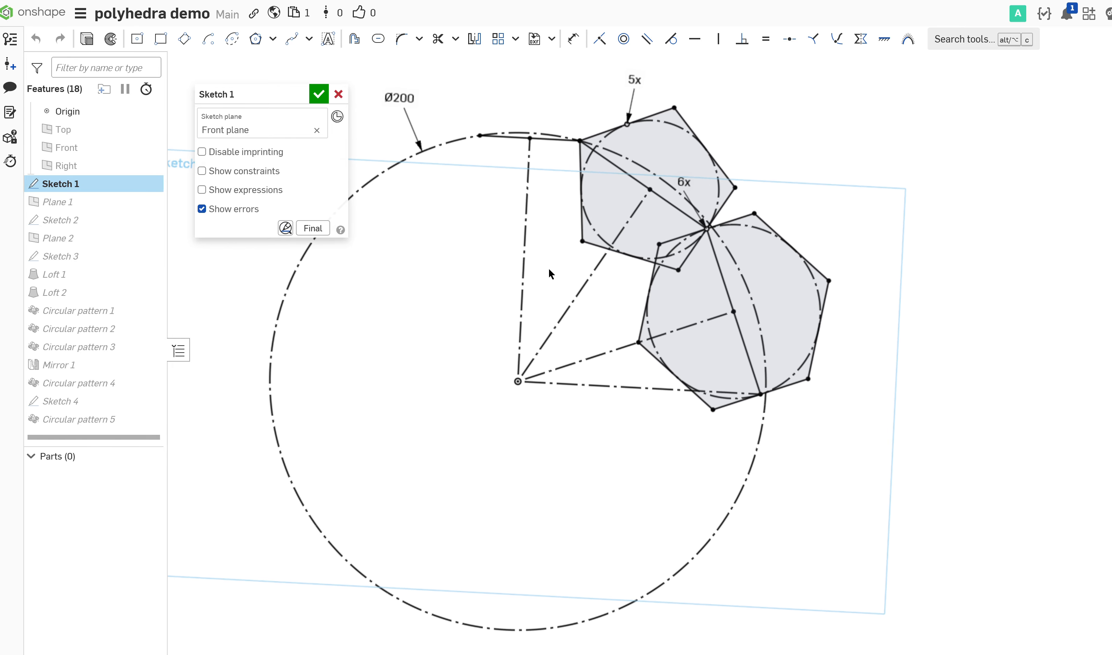
double_click(403, 104)
text(300)
key(Return)
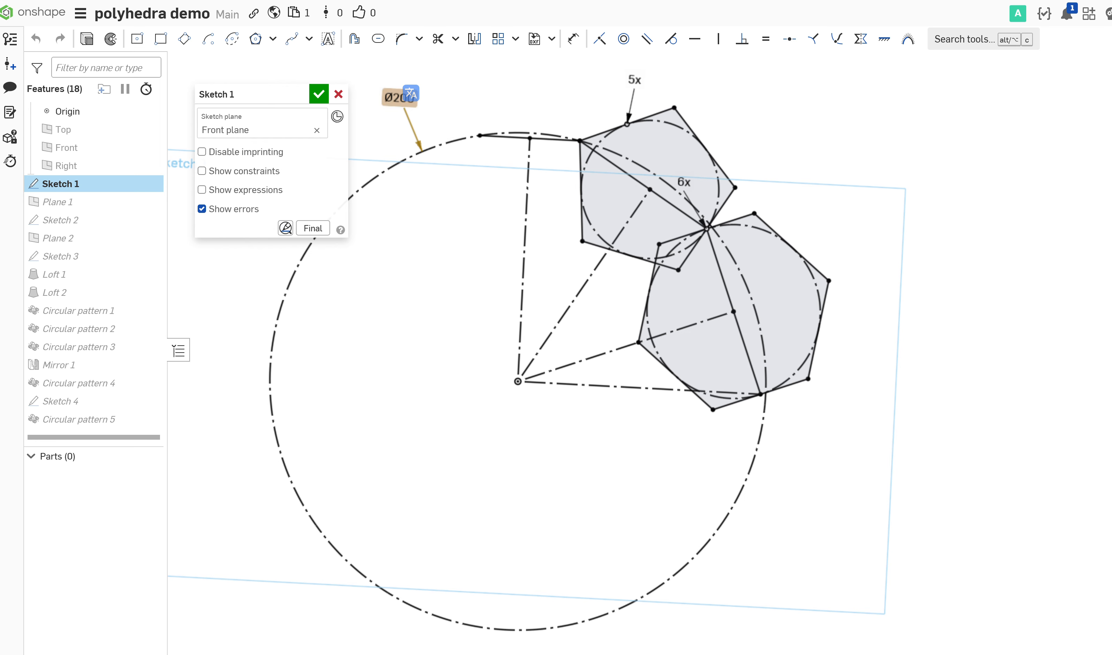
click(321, 94)
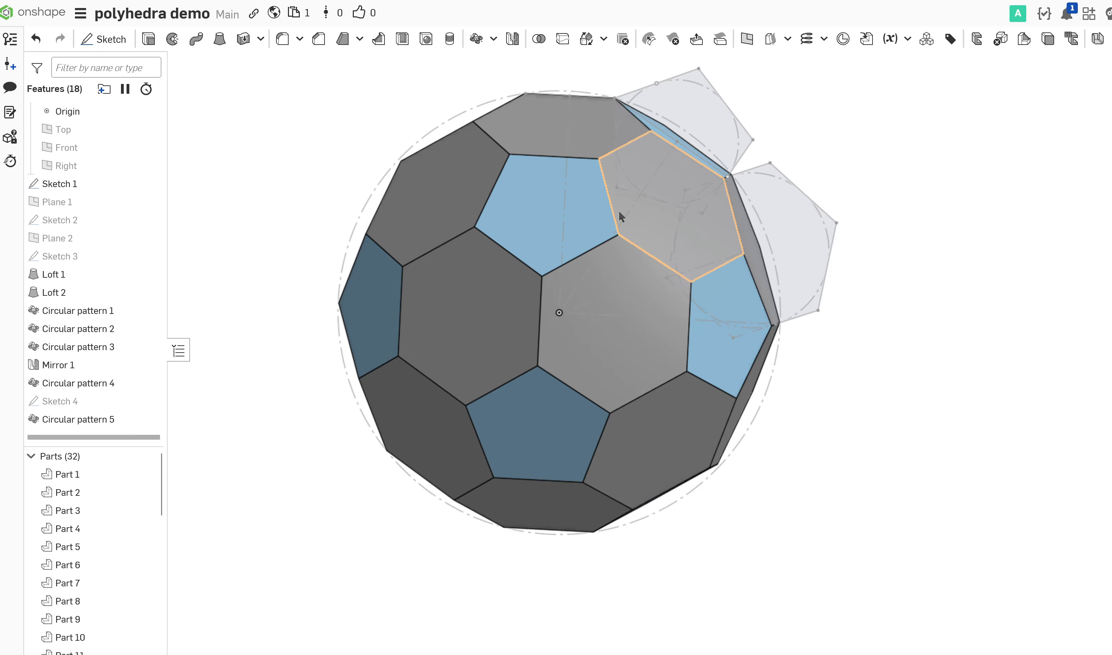
right_drag(618, 210, 615, 292)
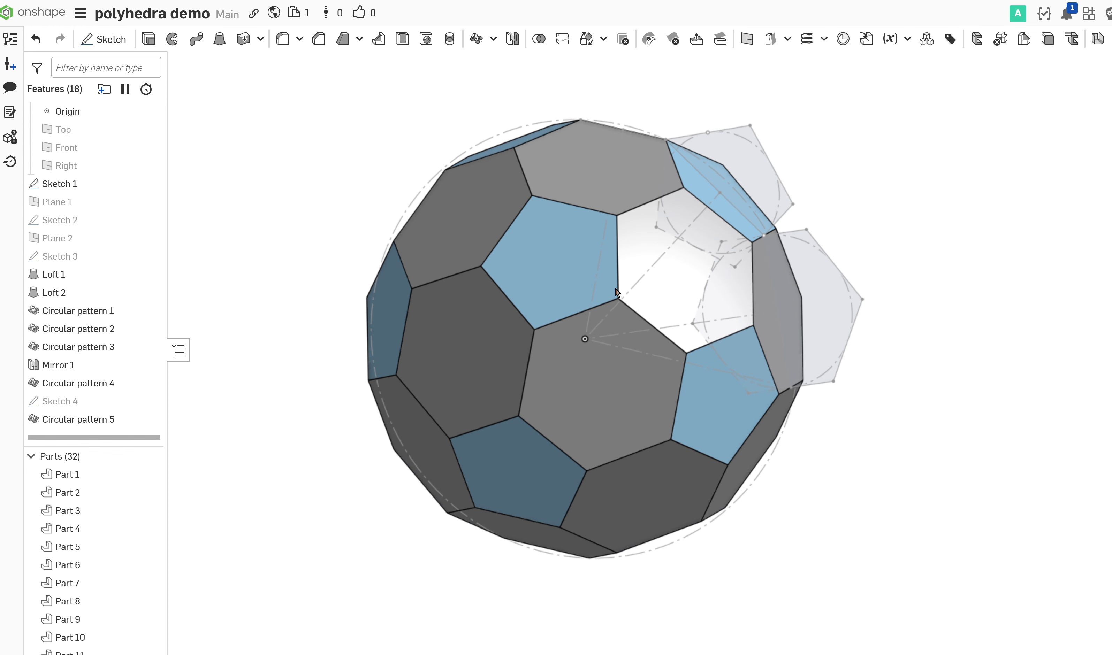
mouse_move(616, 292)
right_down()
mouse_move(629, 285)
mouse_move(605, 280)
right_up()
middle_drag(599, 304, 515, 308)
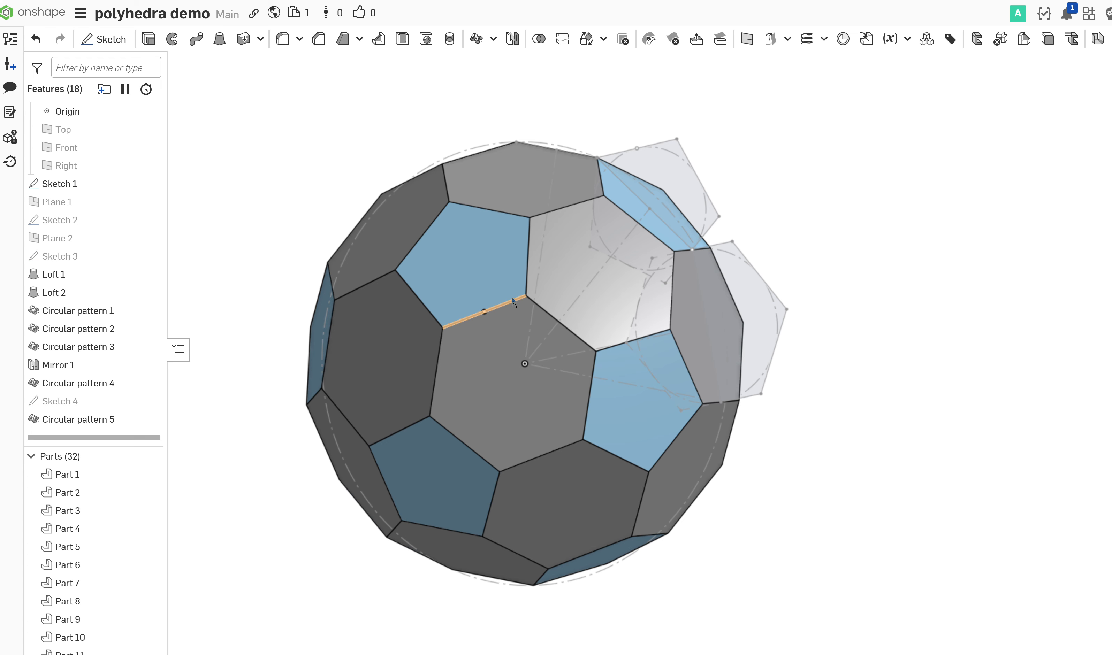
middle_drag(625, 280, 667, 284)
mouse_move(666, 281)
right_down()
mouse_move(690, 279)
mouse_move(651, 306)
mouse_move(672, 302)
right_up()
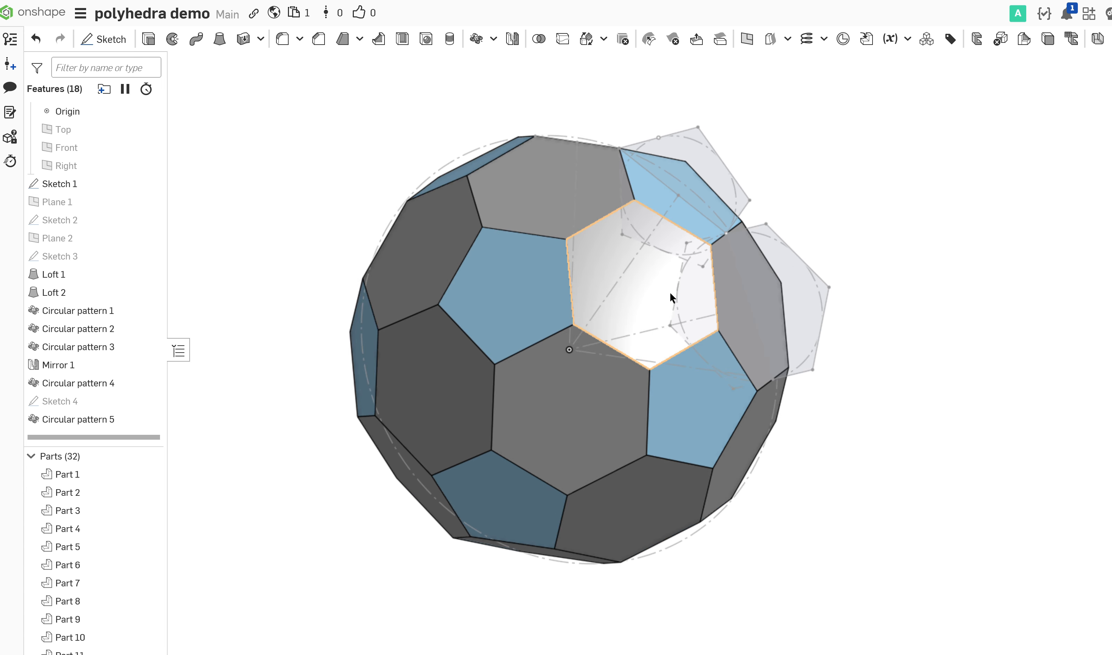
Start a new sketch on the Front plane and draw a circle about 119.5 mm in diameter with its centre beside the origin
click(104, 39)
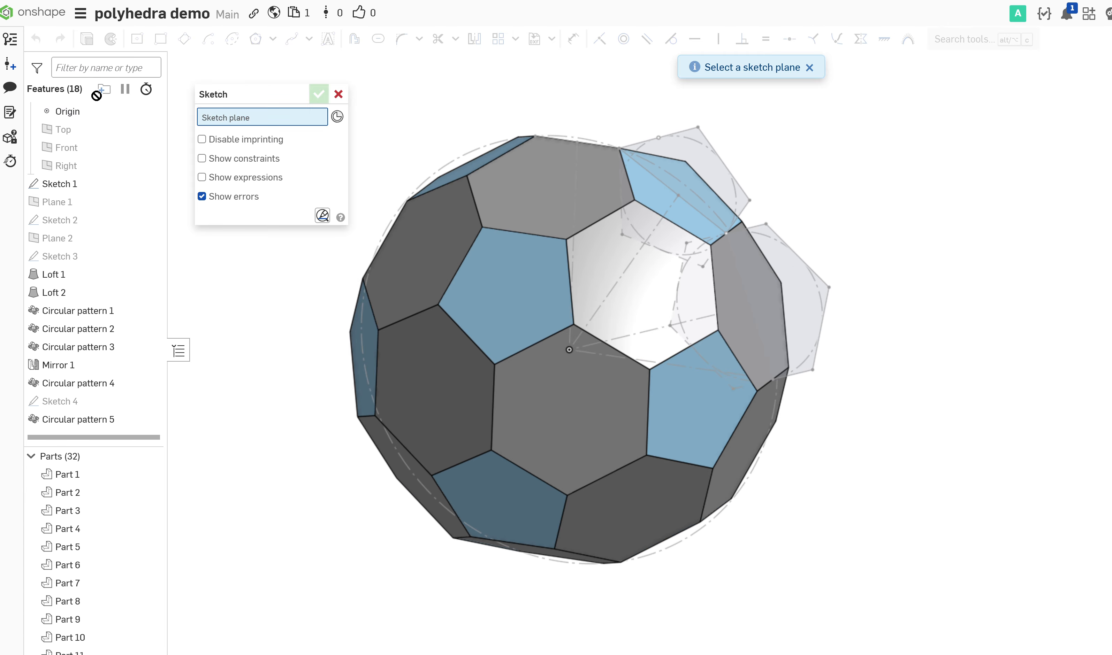
click(83, 144)
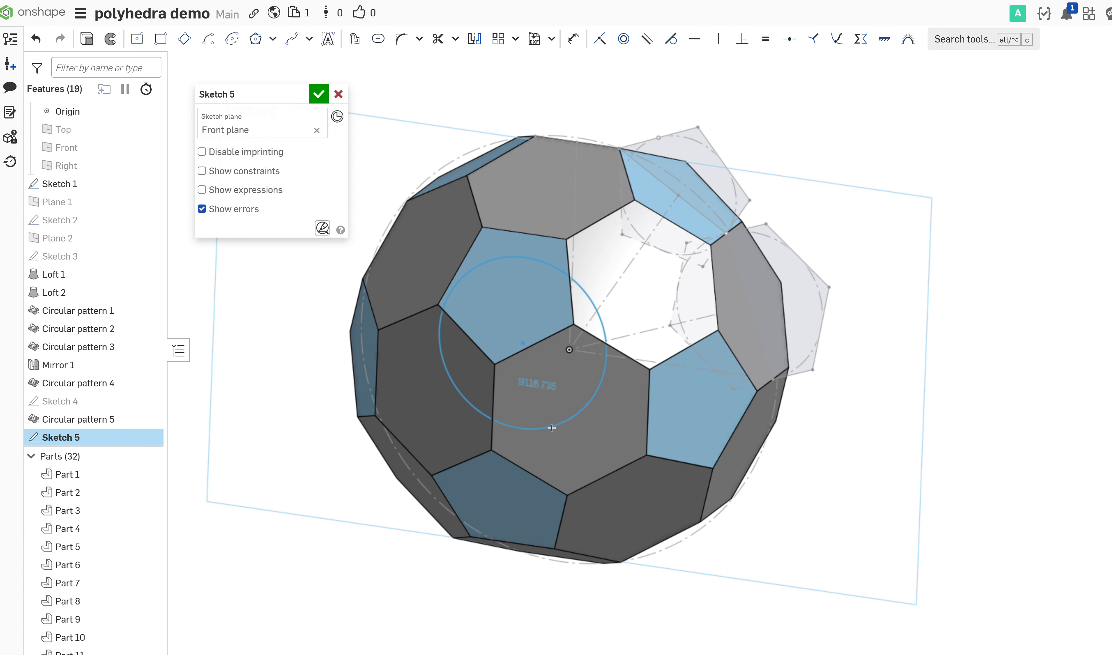
click(561, 422)
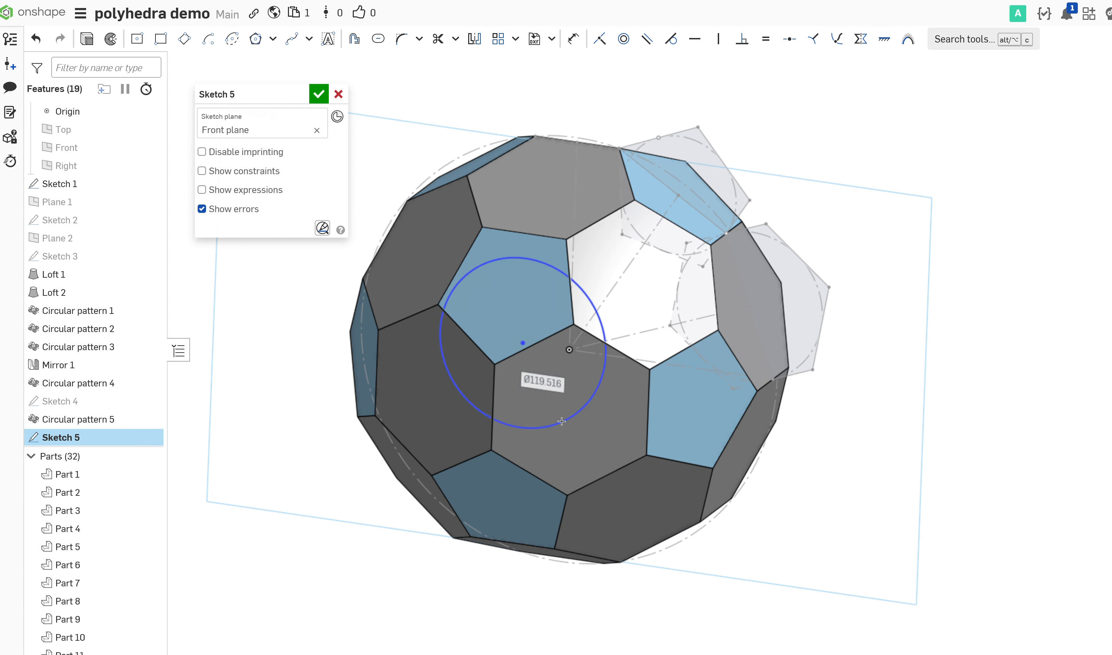
Draw a vertical line across the circle, make it coincident with the circle's centre, and connect that centre to the origin with a horizontal line
click(527, 428)
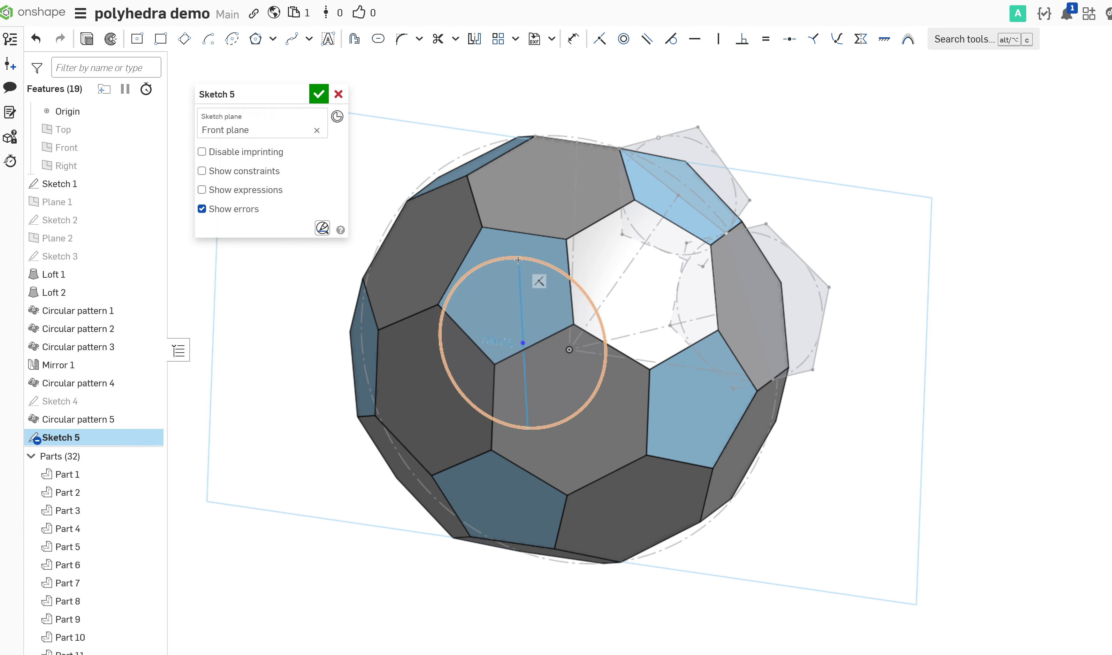
click(517, 258)
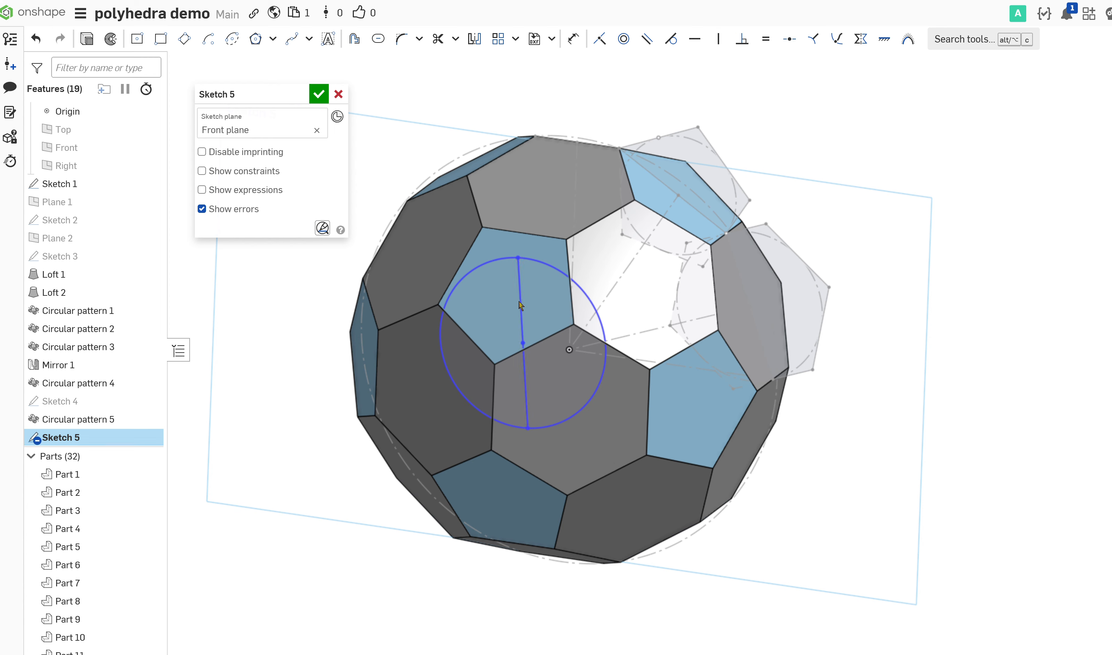
click(515, 324)
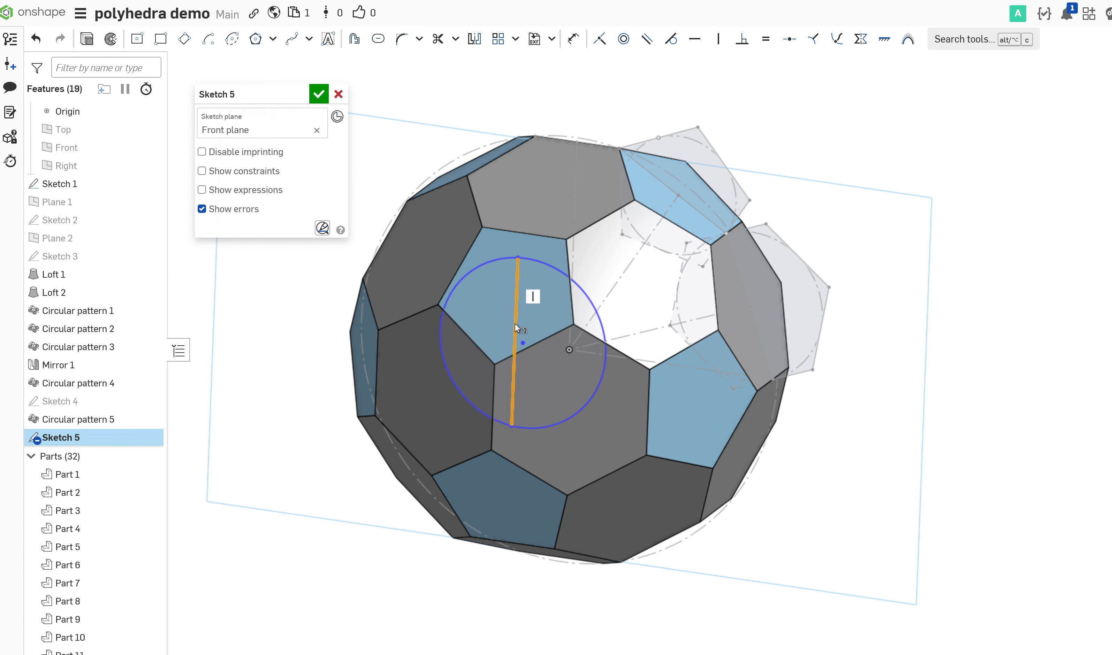
click(527, 345)
key(i)
key(Escape)
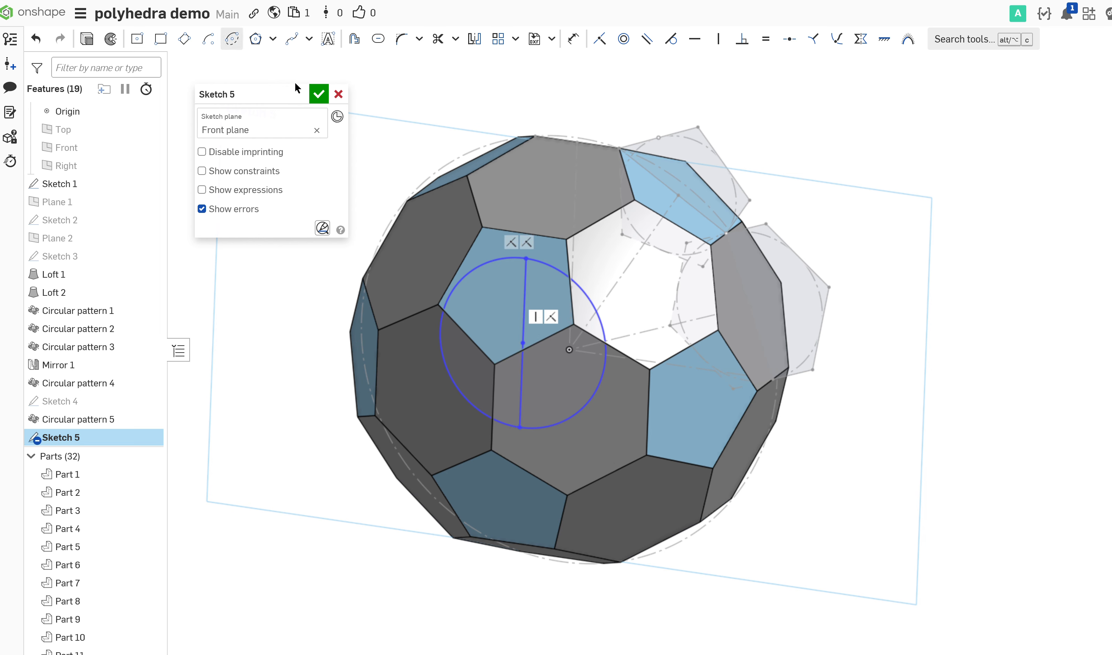
key(m)
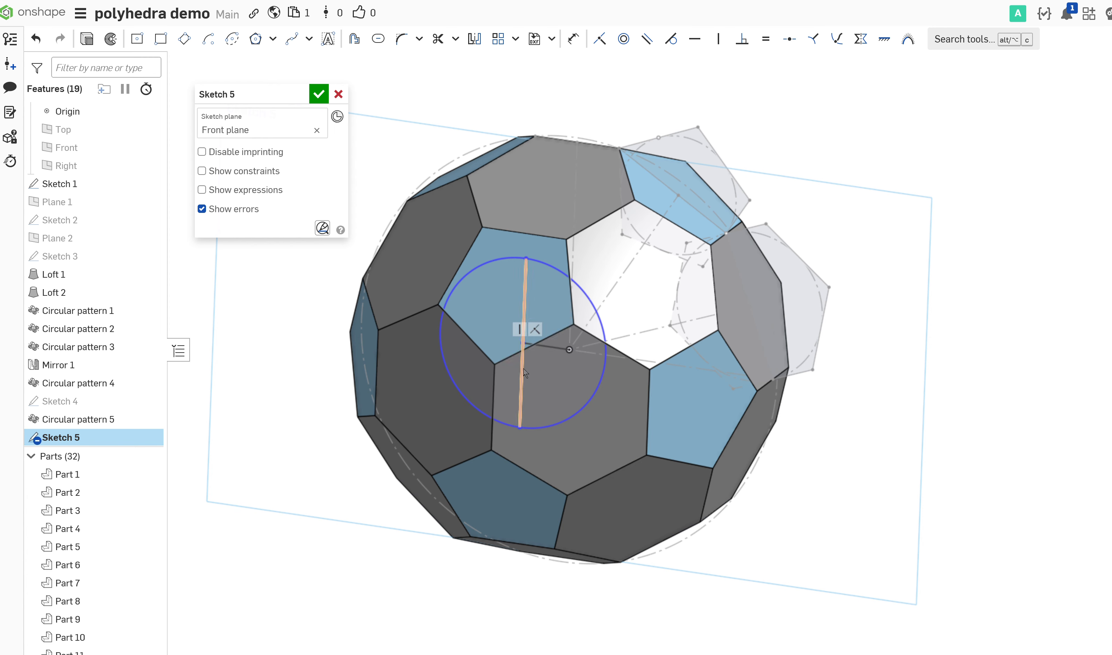
Dimension the new circle's diameter as 100 mm
key(u)
click(551, 262)
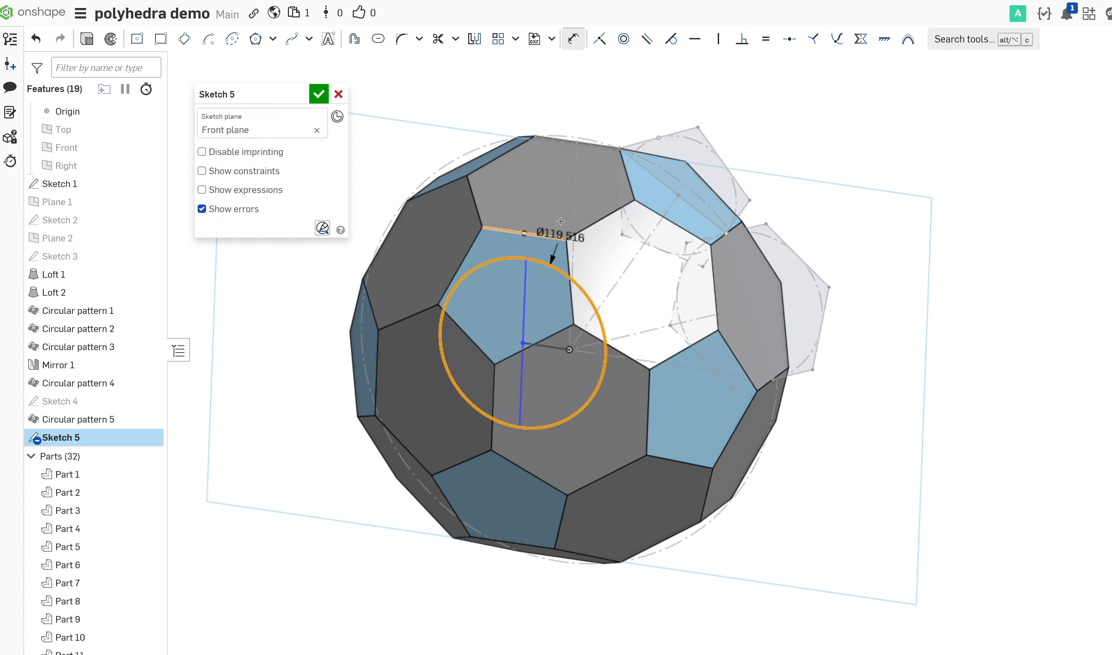
click(558, 214)
text(100)
key(Return)
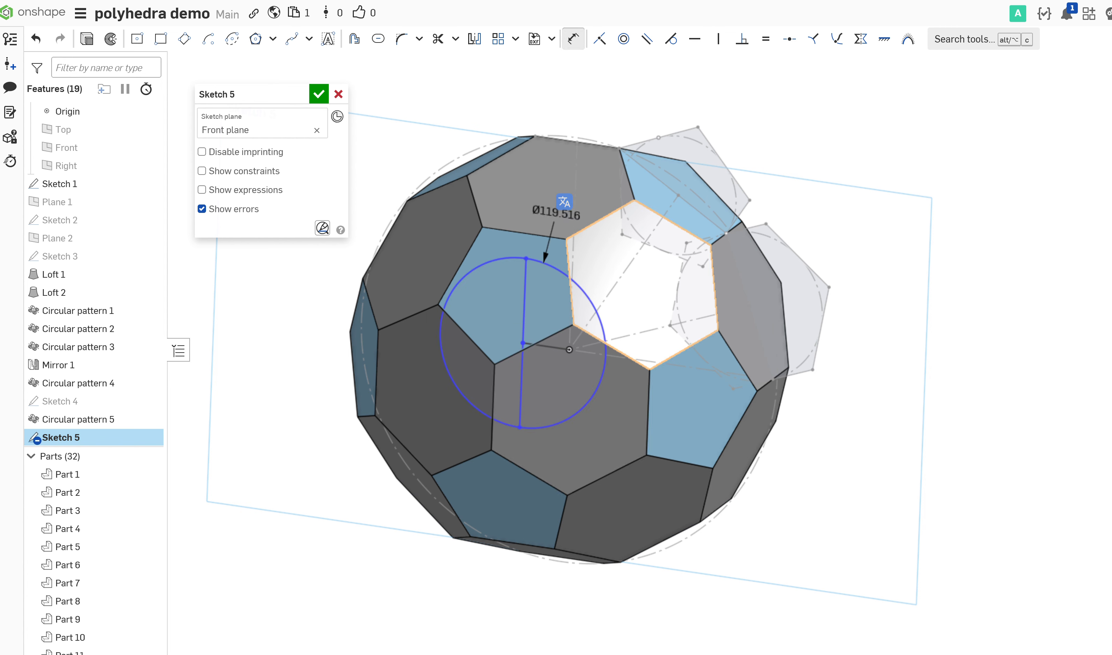
Dimension the horizontal line between the circle's centre and the origin as 10 mm
key(Escape)
key(u)
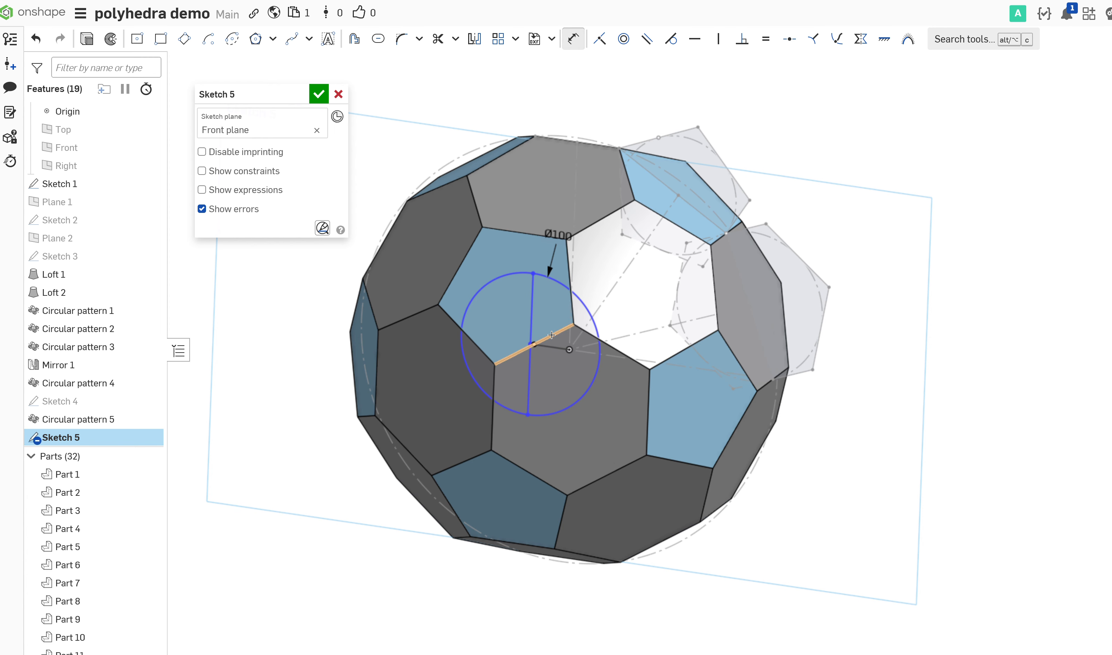
click(551, 380)
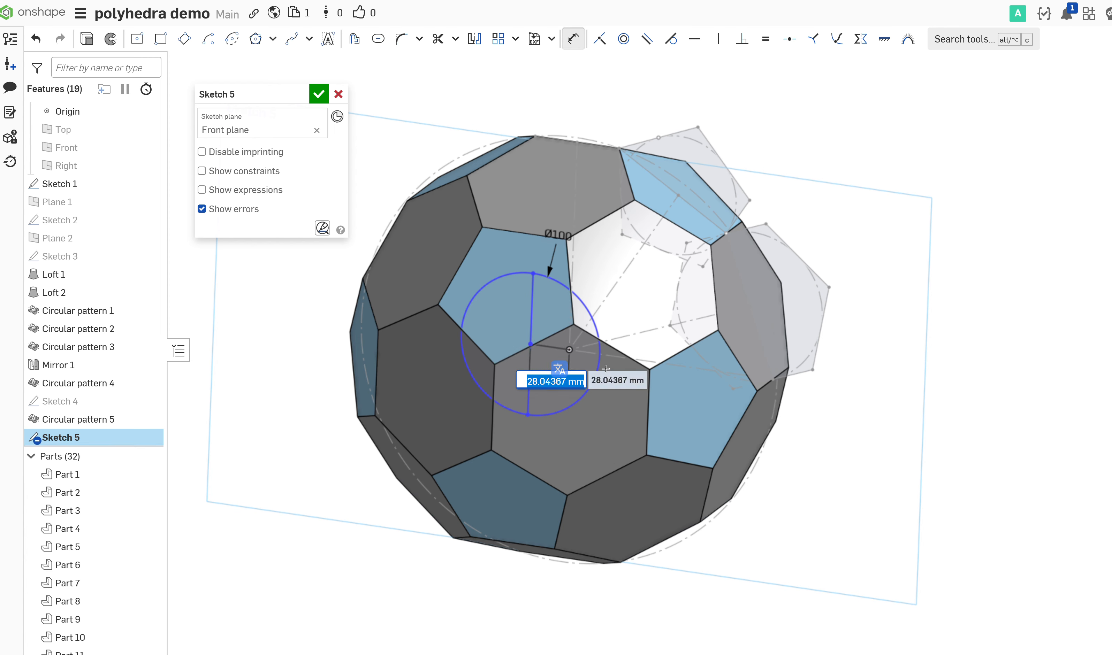
text(10)
key(Return)
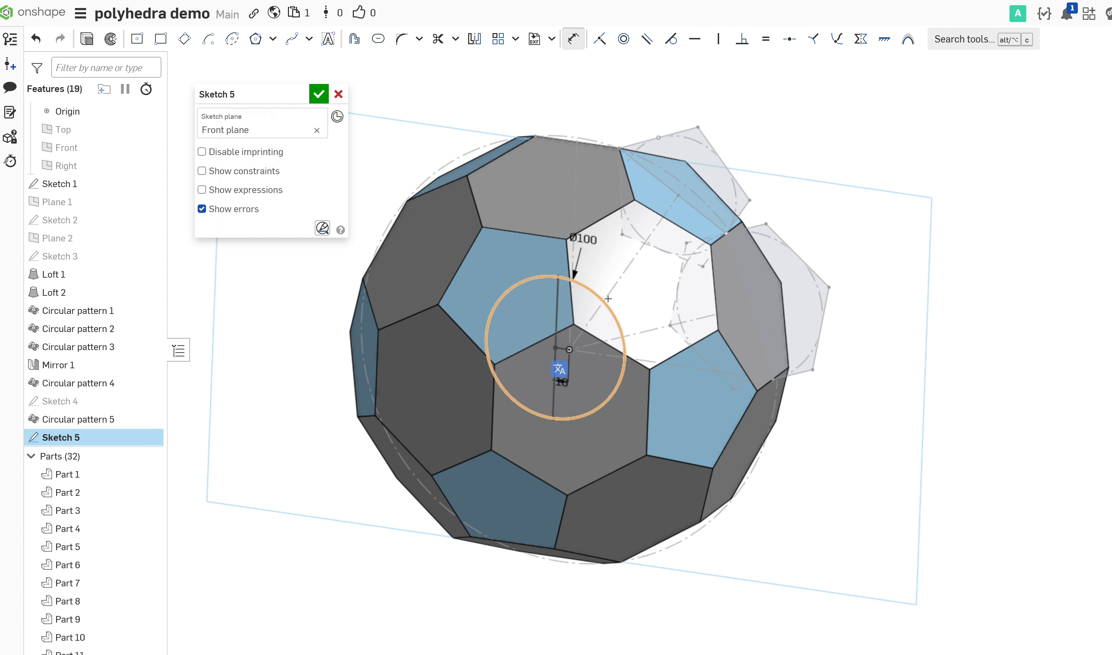
key(Escape)
Set the circle's diameter to 150 mm and finish the sketch
double_click(581, 241)
text(1)
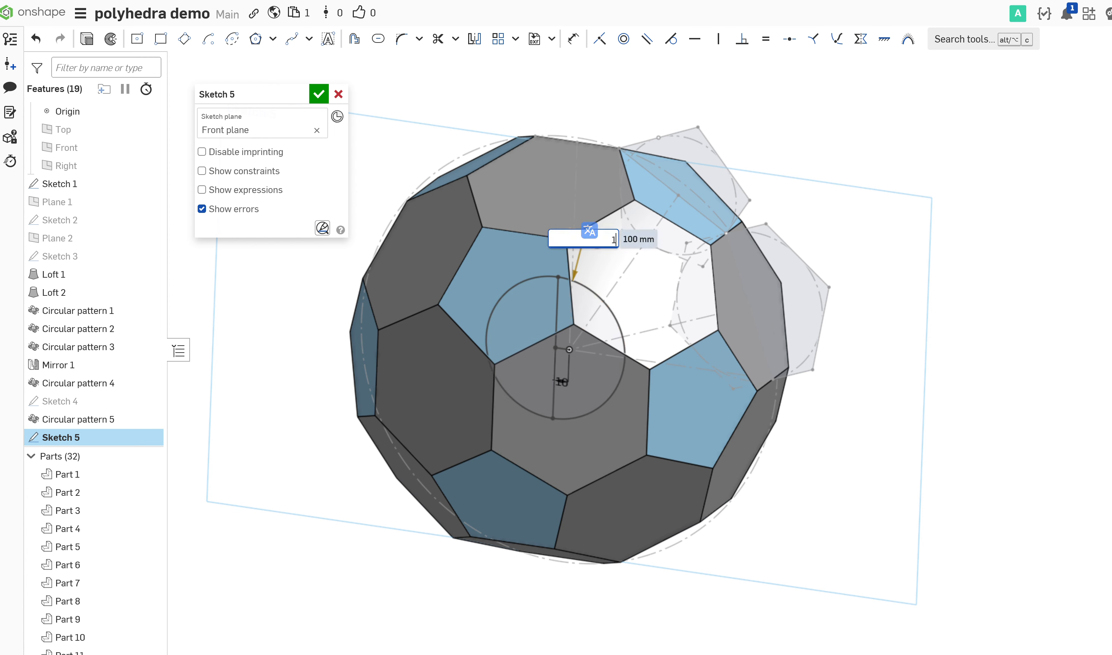
text(50)
key(Return)
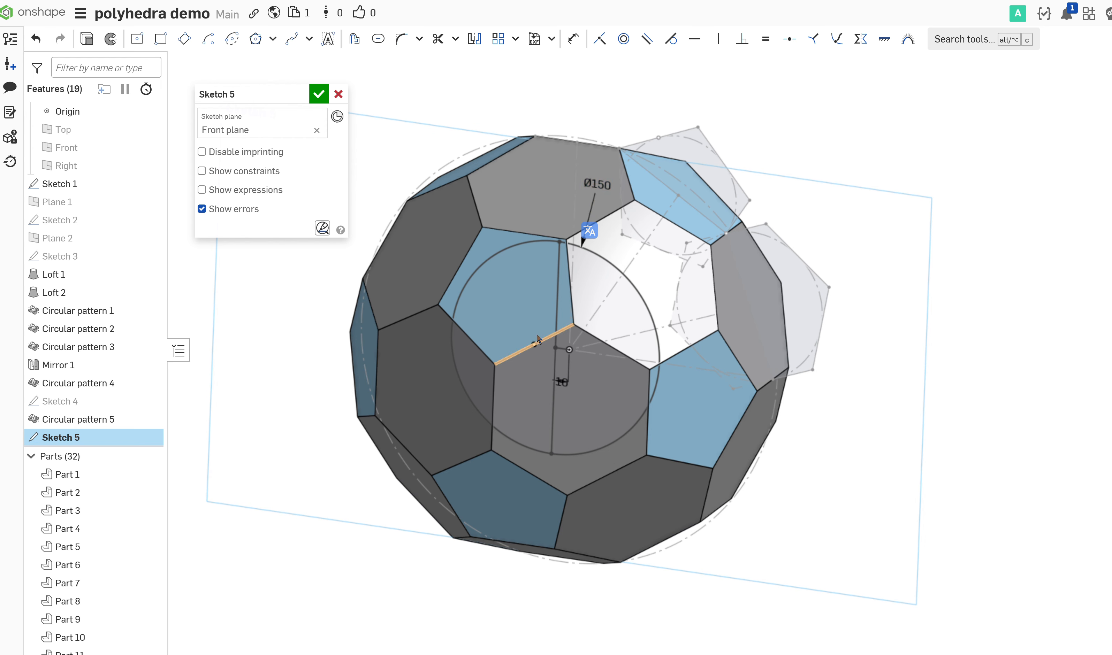
mouse_move(537, 335)
right_down()
mouse_move(600, 287)
mouse_move(646, 307)
mouse_move(615, 304)
mouse_move(620, 266)
right_up()
click(319, 94)
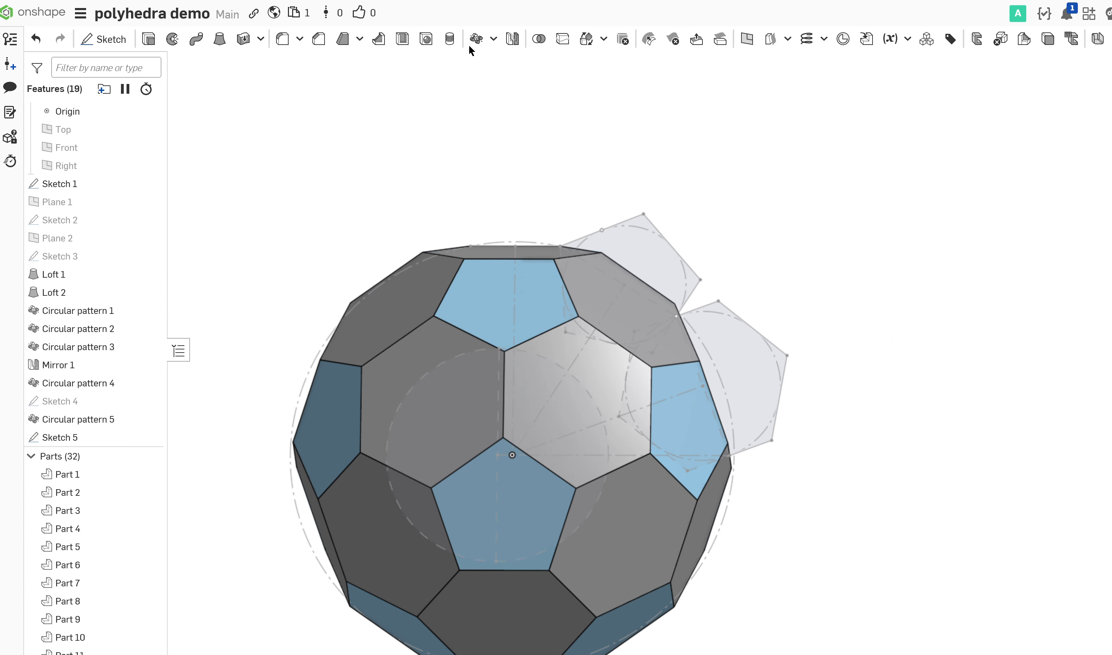
Hide all parts and set up a full revolve of one half of the 150 mm circle about its dividing line
click(171, 40)
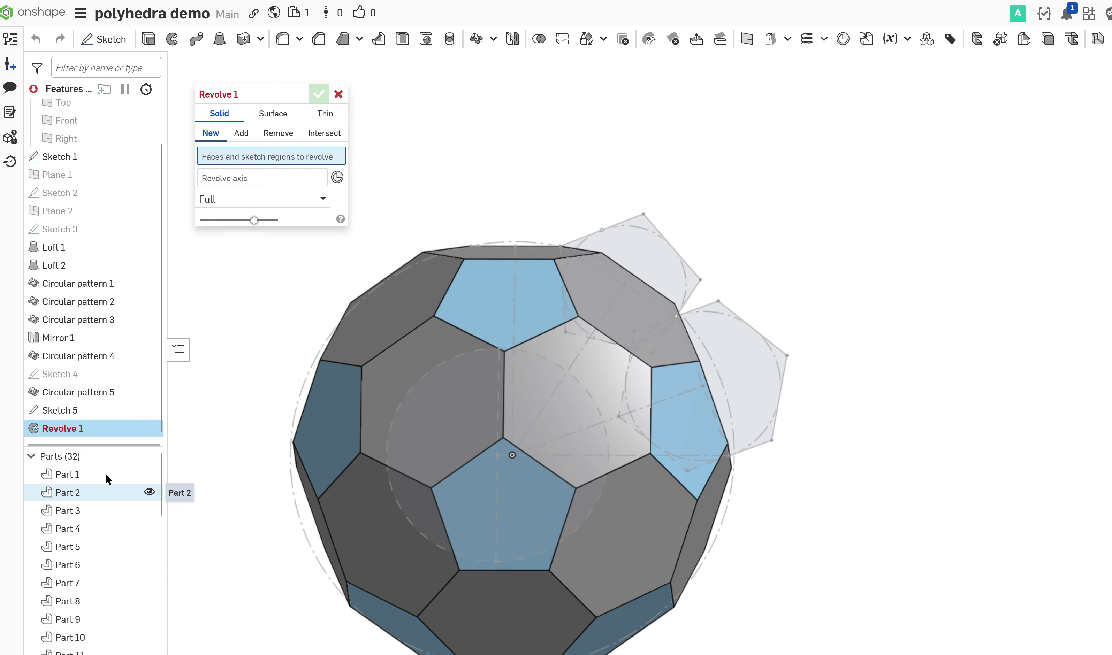
click(149, 456)
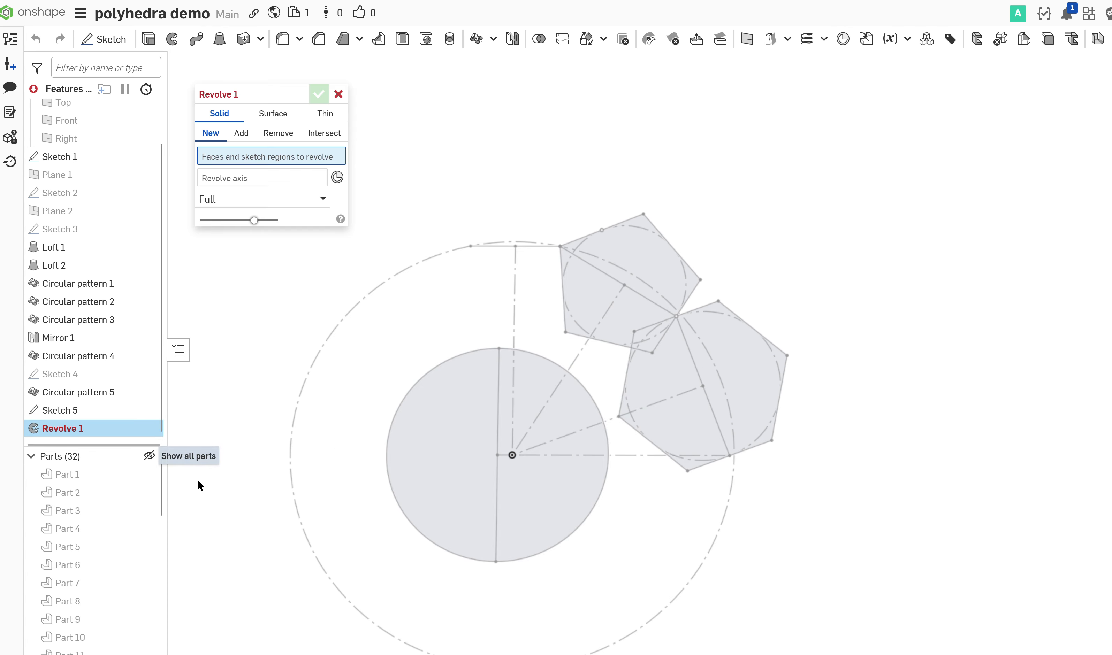
click(468, 490)
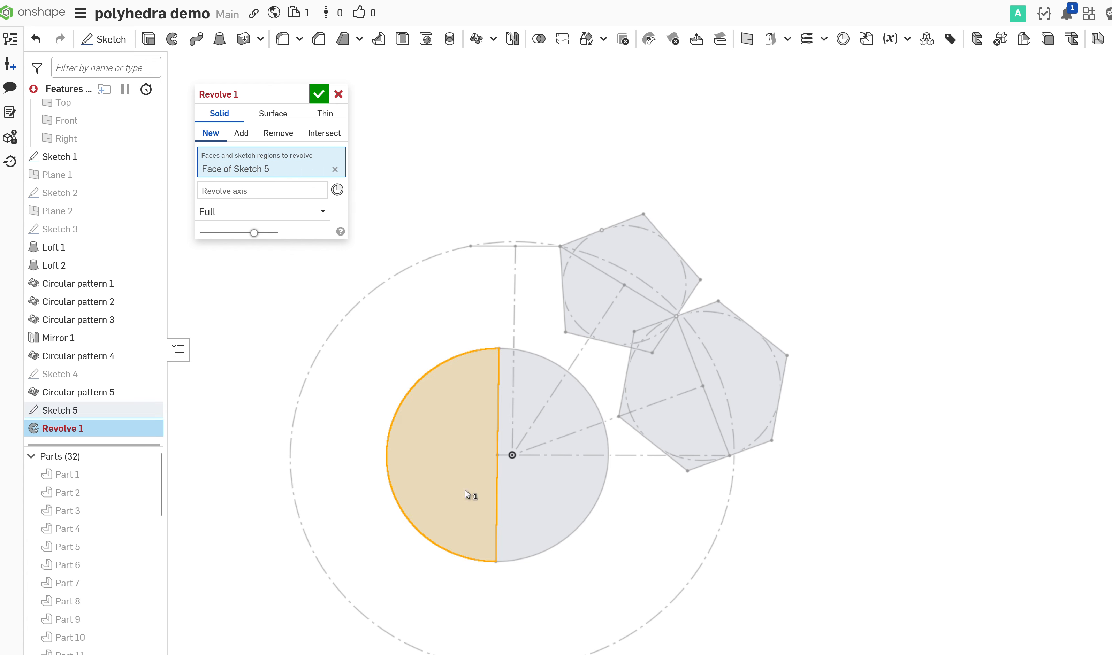
click(295, 188)
click(498, 489)
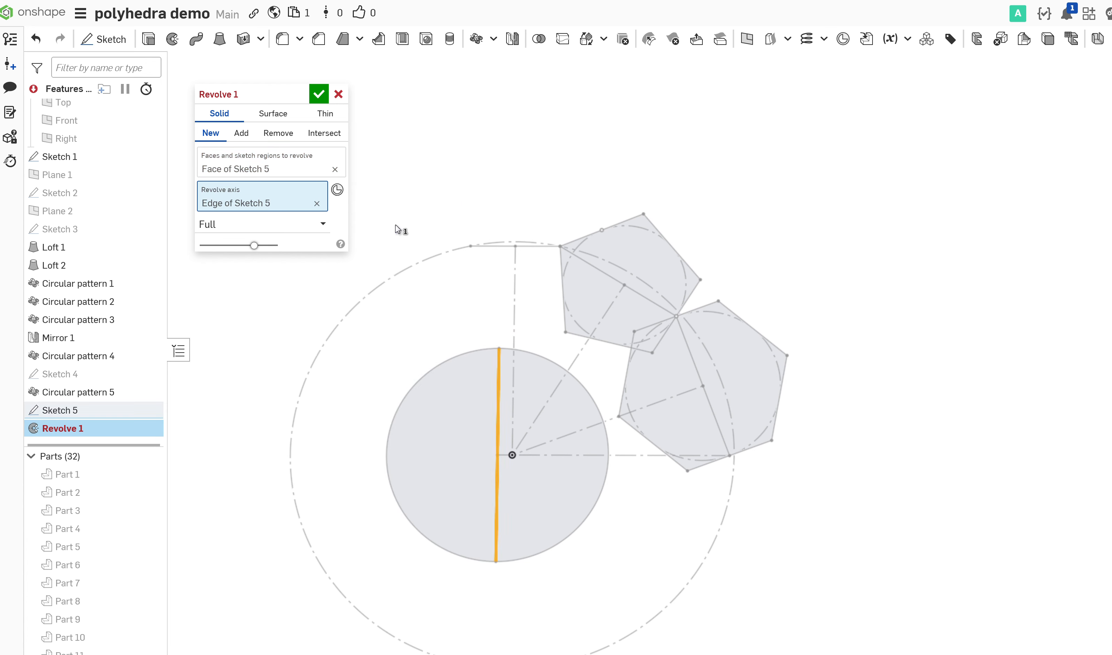
Make the revolve an Intersect merged with all parts, accept it, and show all parts again
click(316, 132)
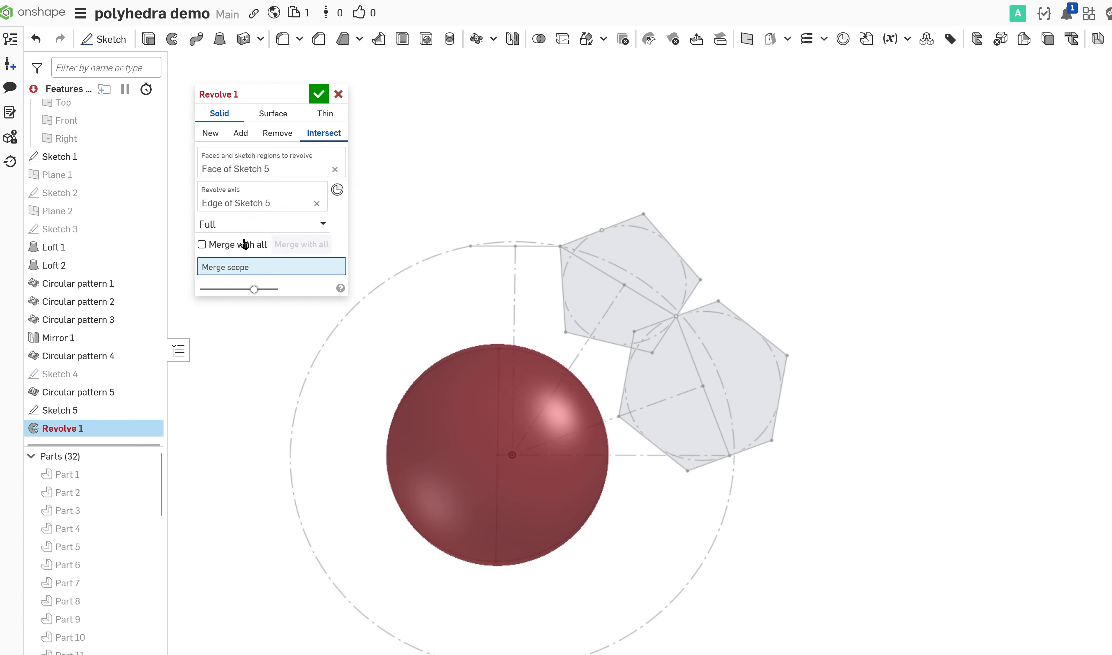
click(223, 247)
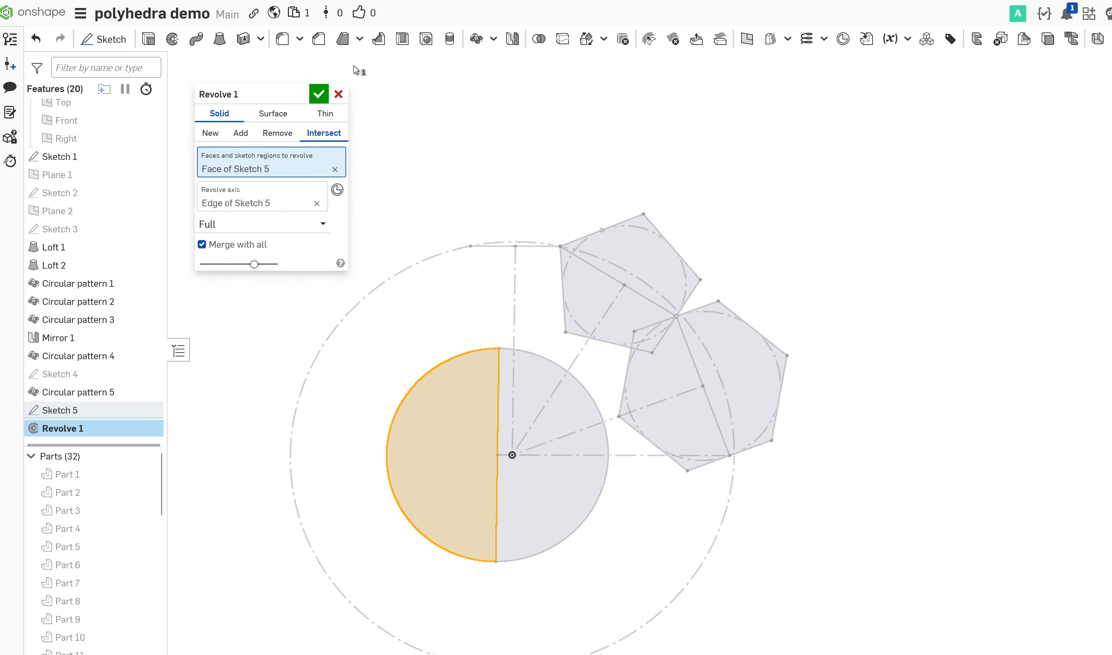
click(319, 95)
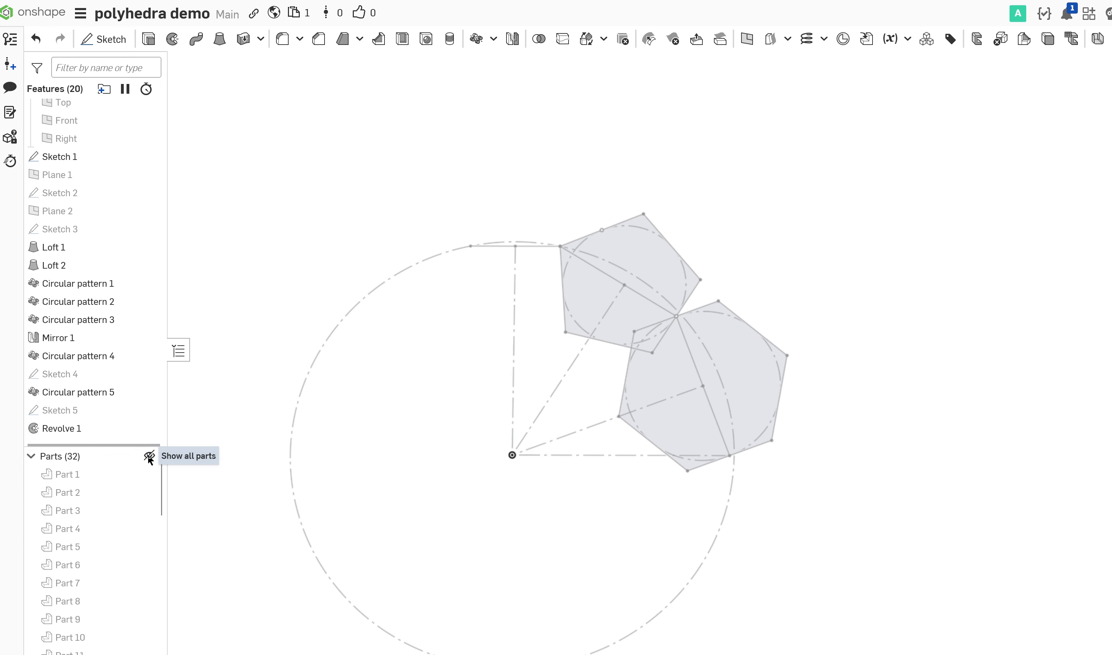
click(149, 455)
mouse_move(737, 434)
right_down()
mouse_move(883, 412)
mouse_move(849, 382)
mouse_move(785, 411)
mouse_move(919, 440)
mouse_move(940, 462)
mouse_move(818, 444)
mouse_move(941, 462)
mouse_move(838, 450)
right_up()
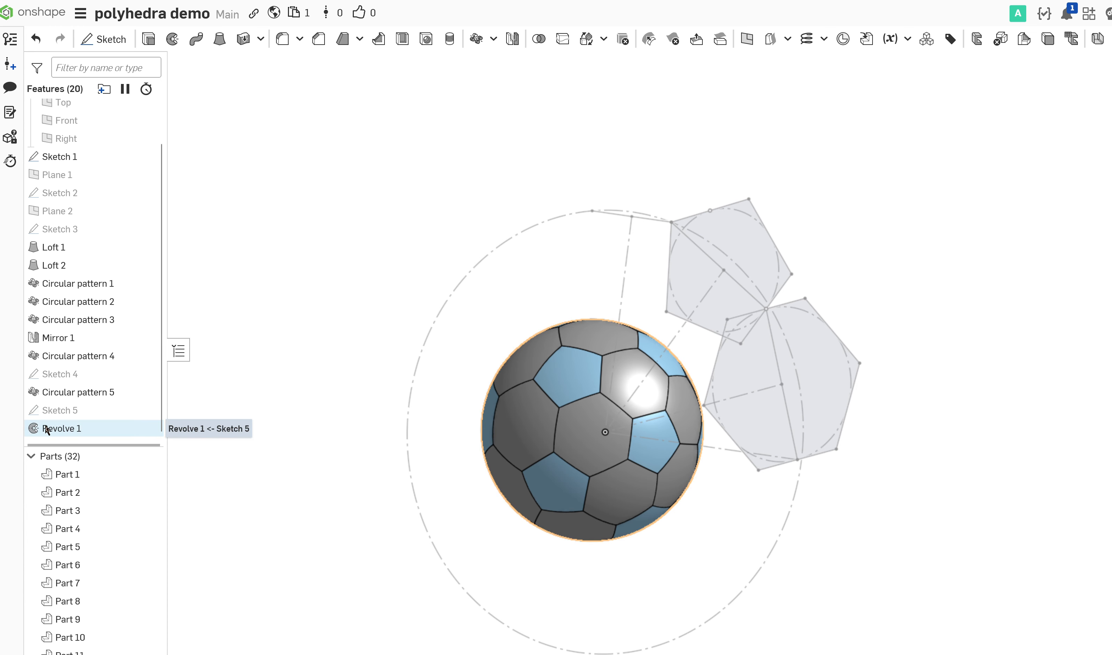
Edit Sketch 5 so the circle's centre lies 20 mm from the origin and finish the sketch
double_click(63, 411)
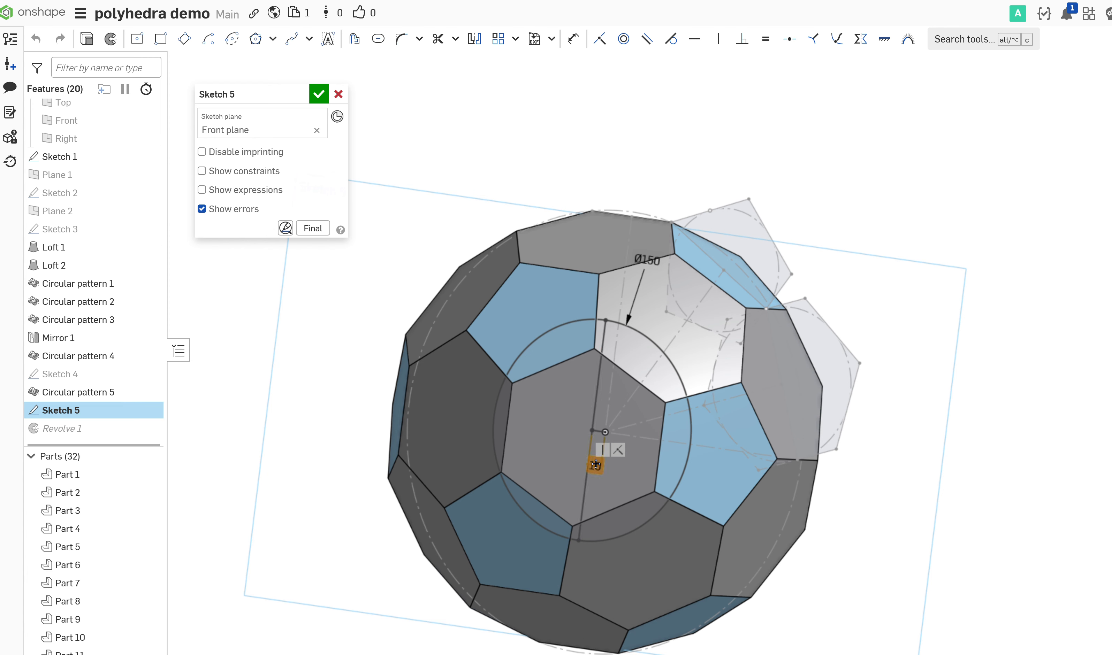
double_click(596, 465)
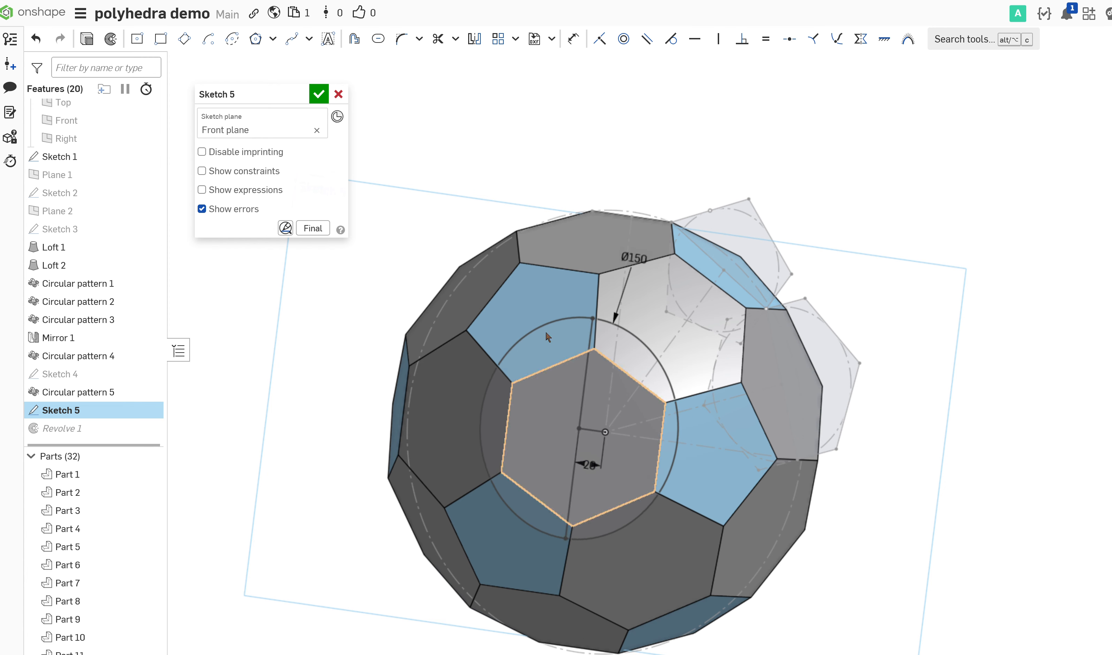
click(319, 94)
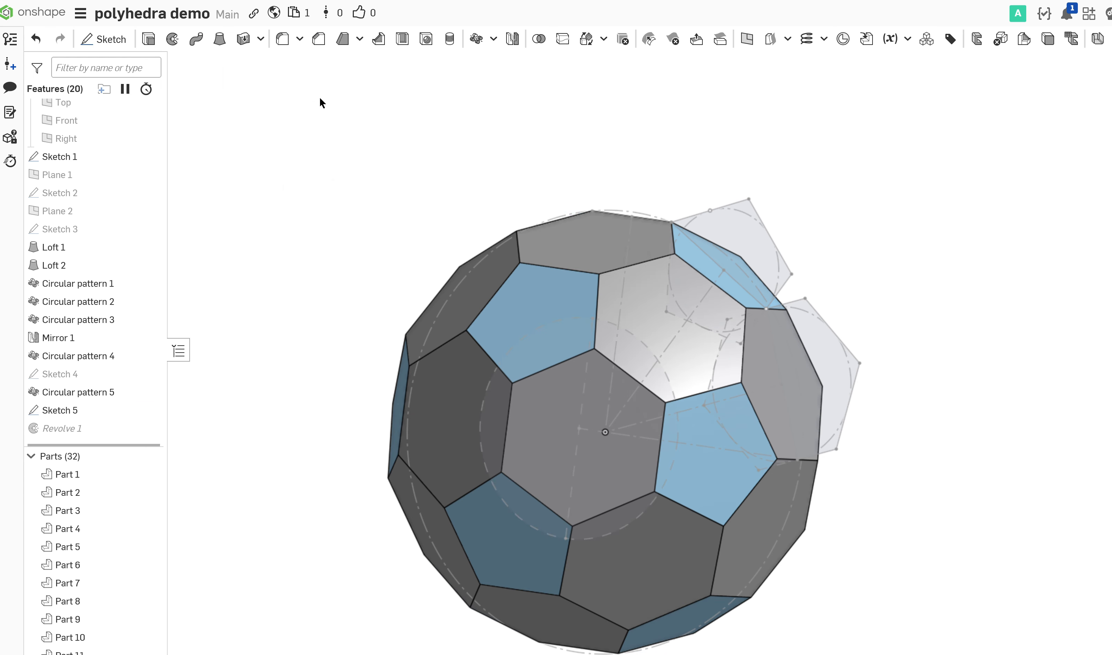
middle_drag(606, 438, 658, 366)
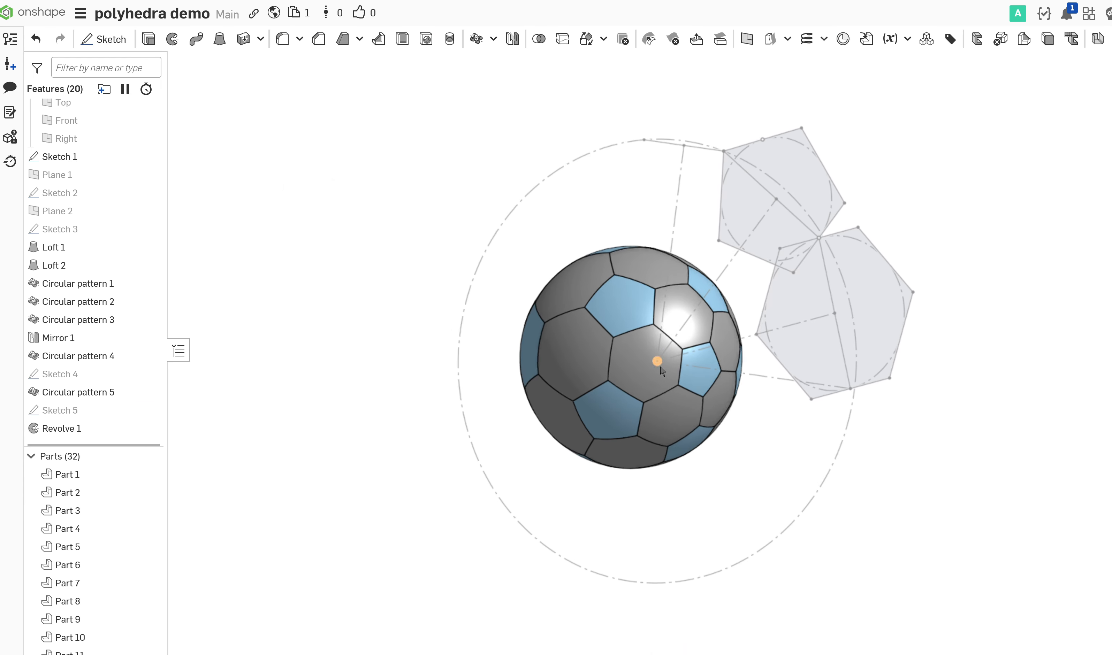
Examine the rounded ball and its panel divisions from several angles
mouse_move(658, 366)
right_down()
mouse_move(746, 384)
mouse_move(791, 410)
mouse_move(611, 359)
mouse_move(641, 324)
mouse_move(702, 392)
mouse_move(796, 400)
mouse_move(634, 373)
mouse_move(779, 381)
mouse_move(611, 373)
mouse_move(708, 363)
right_up()
middle_drag(656, 330, 486, 389)
scroll(538, 368, up, 4)
right_drag(487, 392, 584, 359)
middle_drag(595, 363, 604, 365)
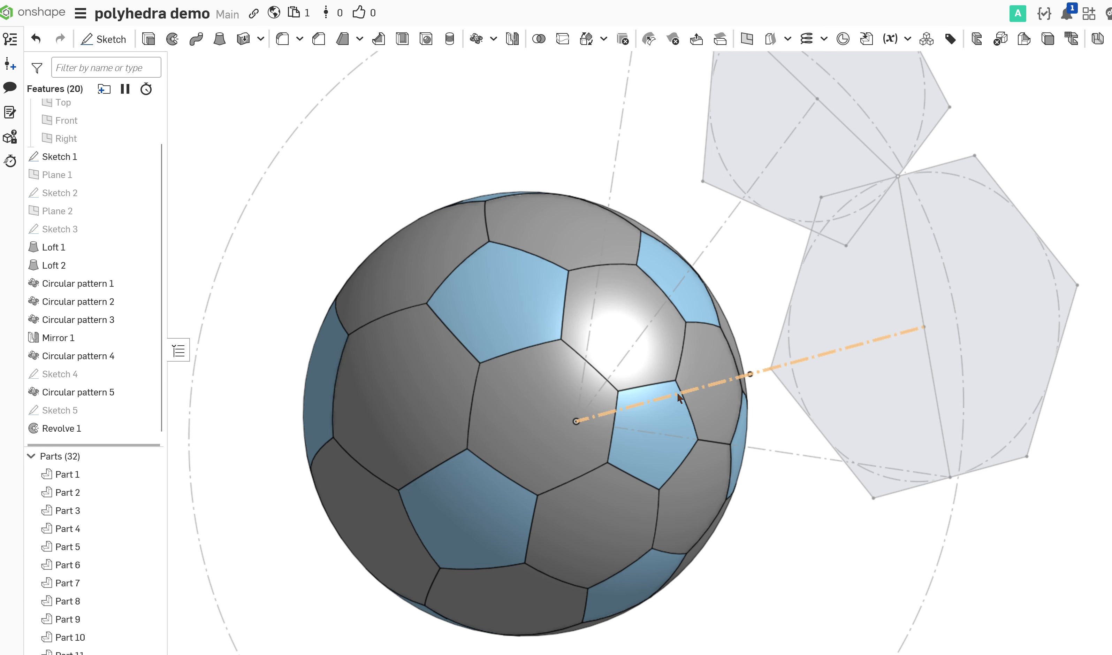
mouse_move(679, 397)
middle_down()
mouse_move(657, 376)
mouse_move(668, 362)
middle_up()
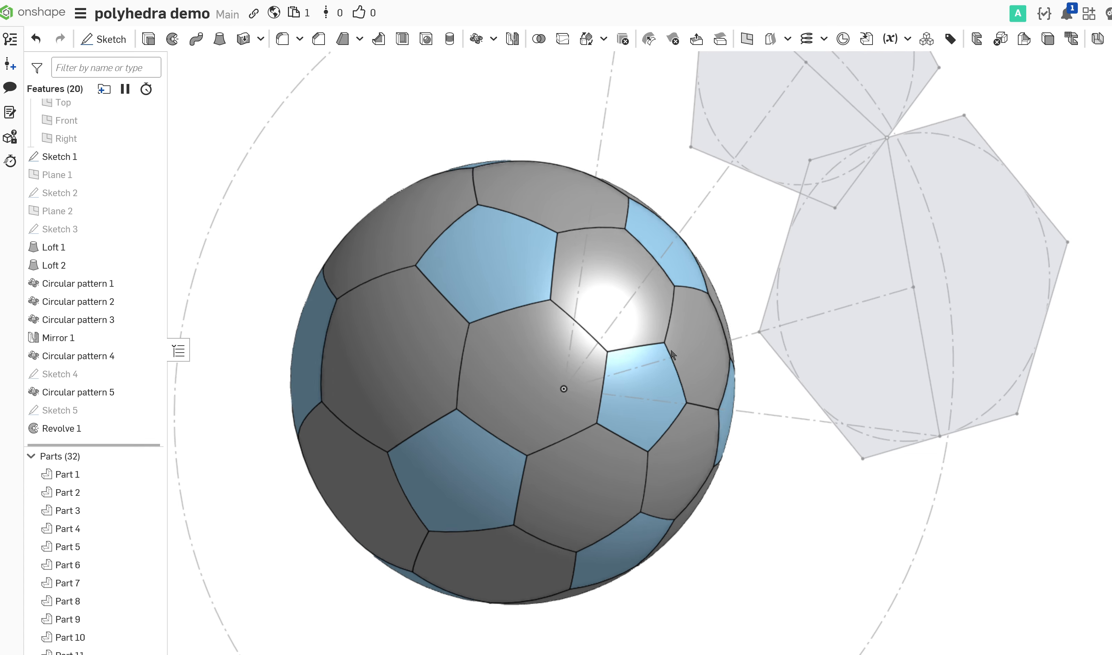
mouse_move(673, 355)
right_down()
mouse_move(702, 354)
mouse_move(708, 378)
mouse_move(618, 368)
mouse_move(663, 378)
right_up()
scroll(661, 374, up, 3)
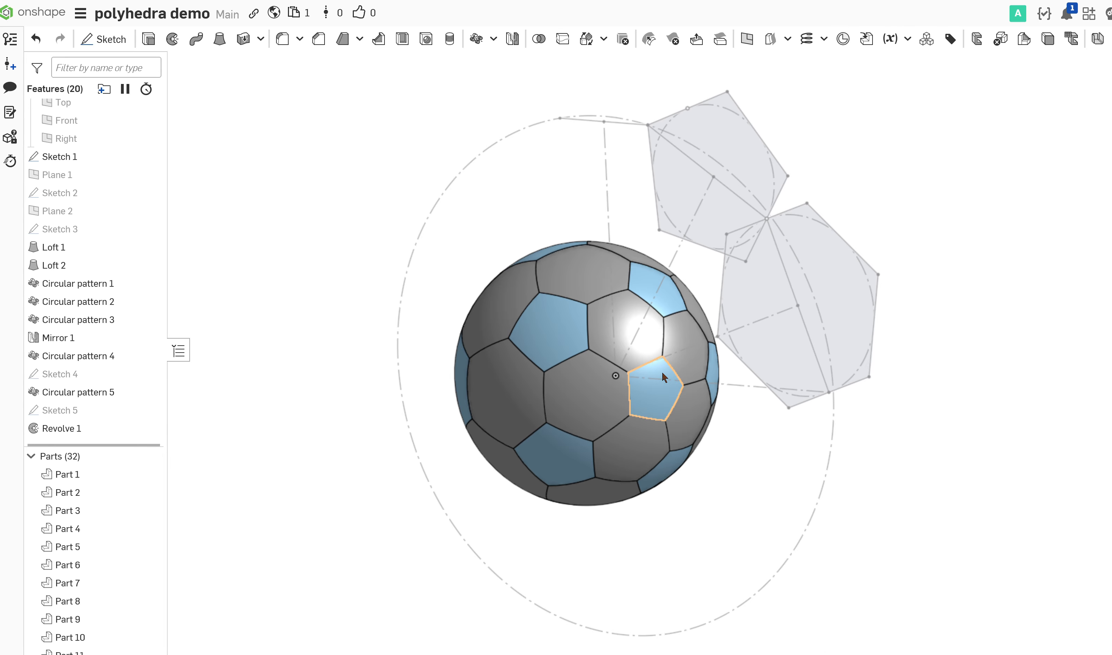
mouse_move(662, 374)
middle_down()
mouse_move(613, 411)
mouse_move(561, 425)
middle_up()
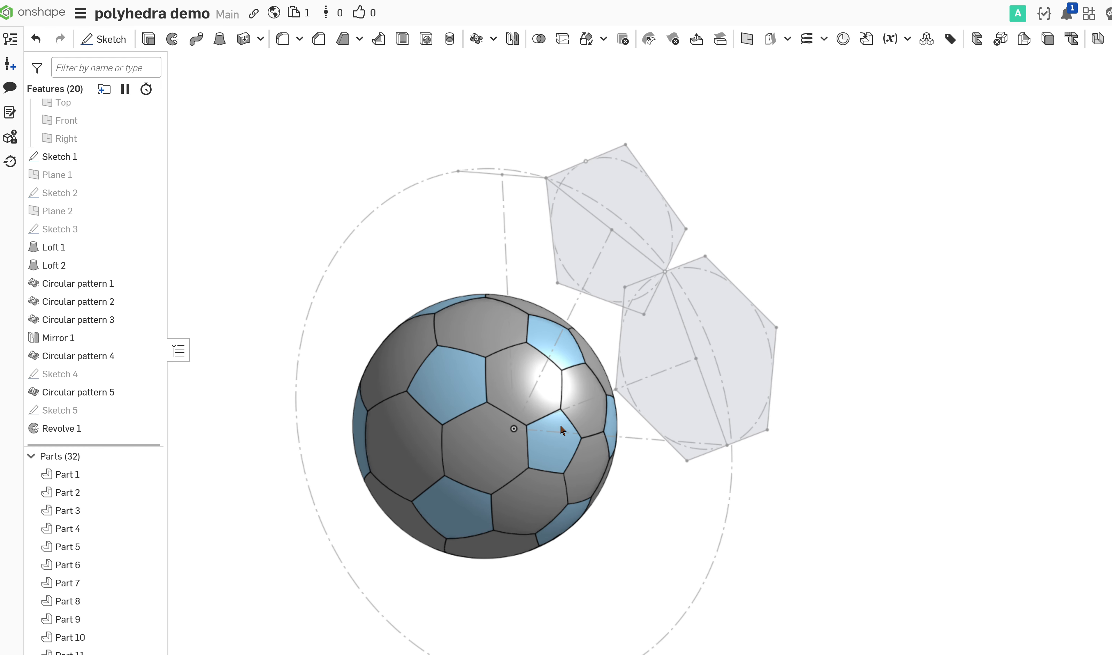
right_drag(561, 426, 589, 417)
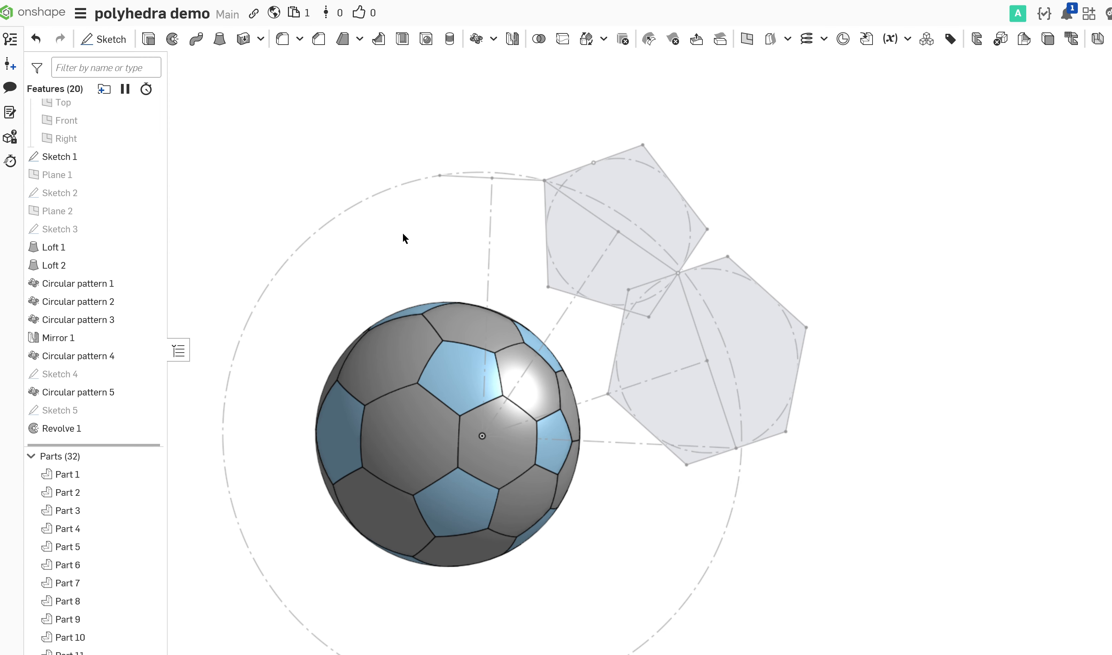
middle_drag(775, 248, 824, 292)
right_drag(824, 292, 805, 285)
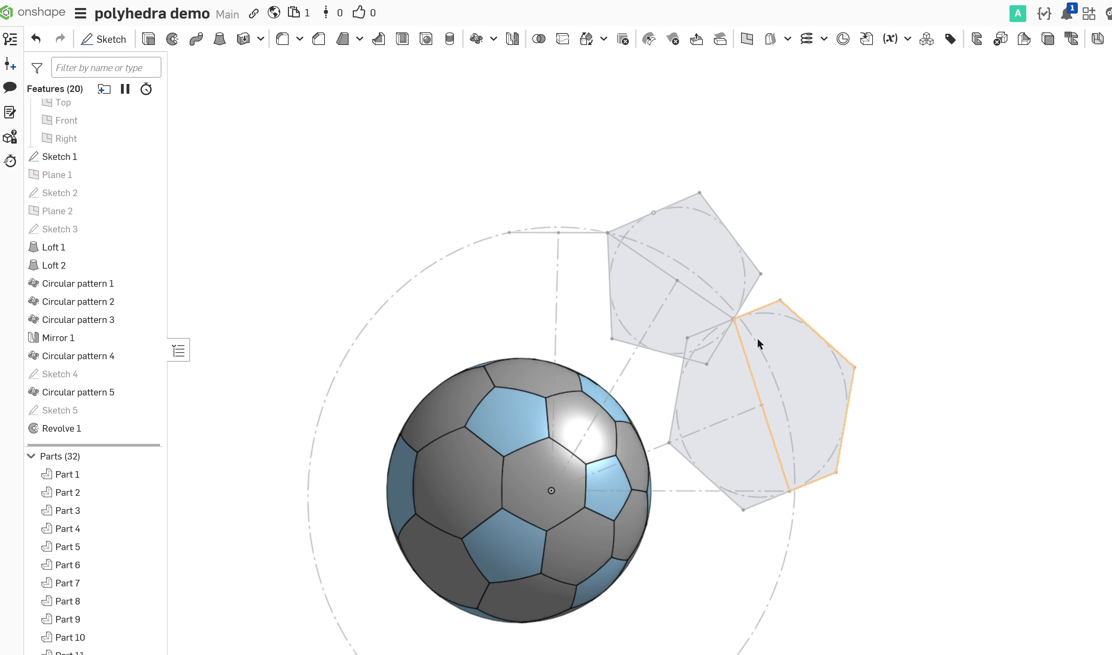
scroll(742, 376, up, 2)
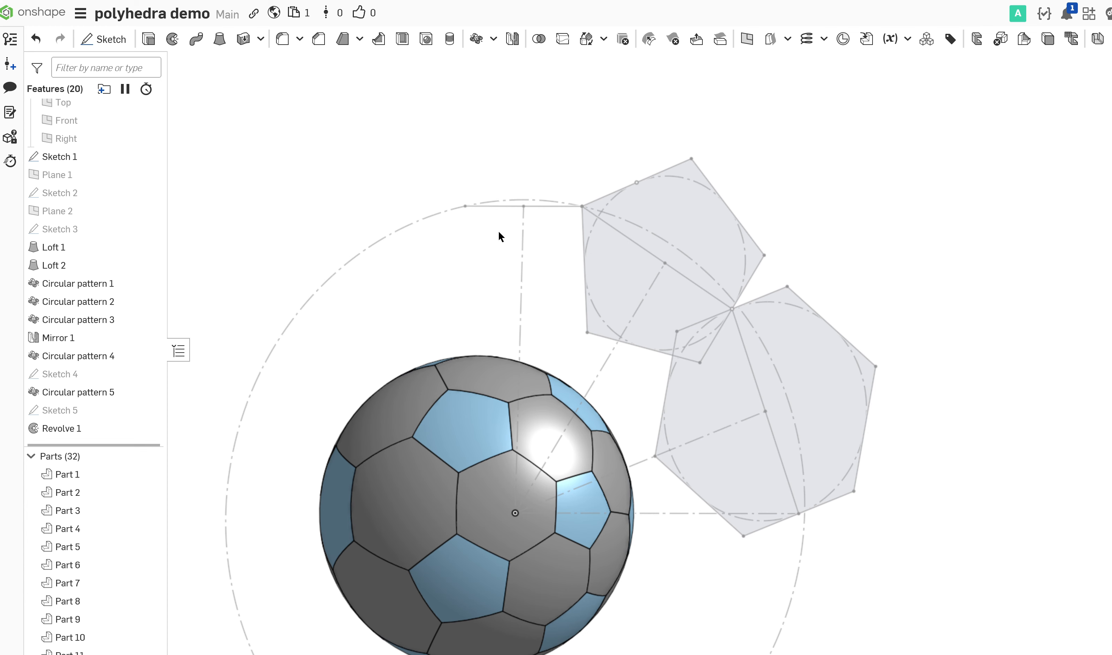
middle_drag(629, 359, 576, 296)
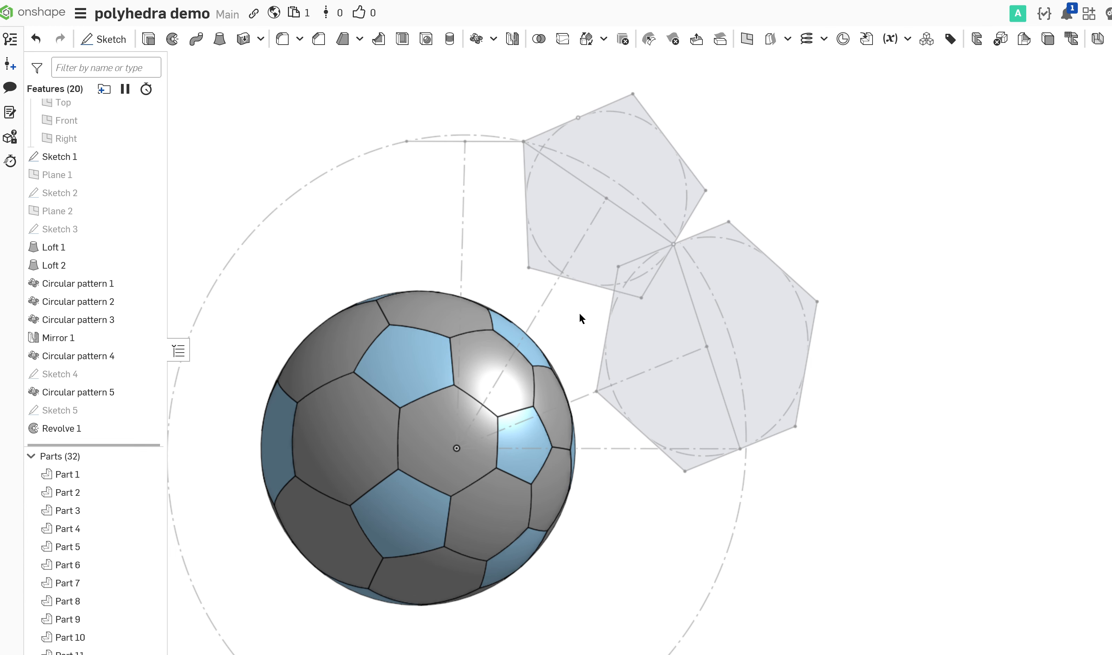
mouse_move(578, 313)
right_down()
mouse_move(580, 366)
mouse_move(583, 347)
right_up()
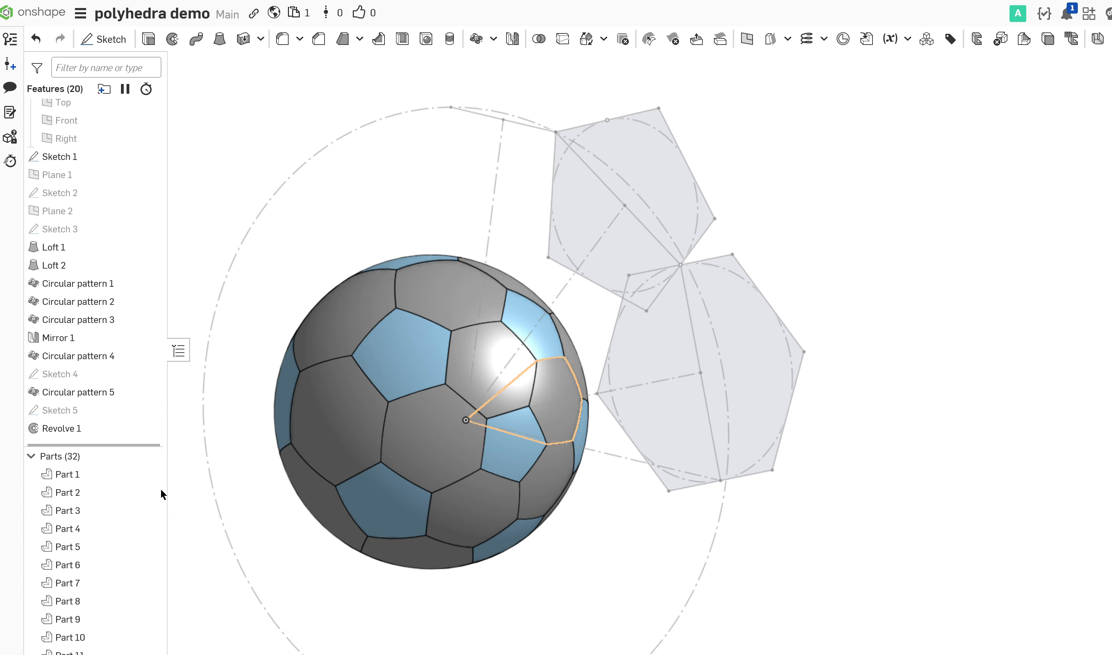
Roll the feature history back to just before Revolve 1 and inspect the flat-faced polyhedron
scroll(102, 404, down, 1)
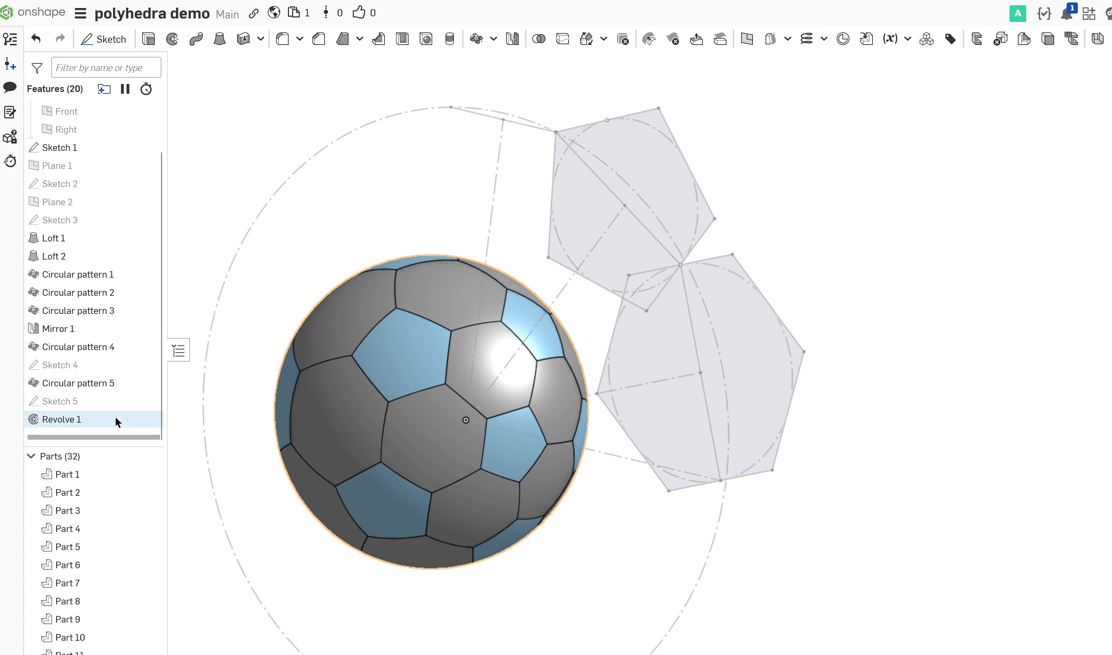
drag(115, 437, 115, 418)
middle_drag(445, 331, 503, 340)
scroll(580, 288, down, 3)
right_drag(504, 340, 588, 344)
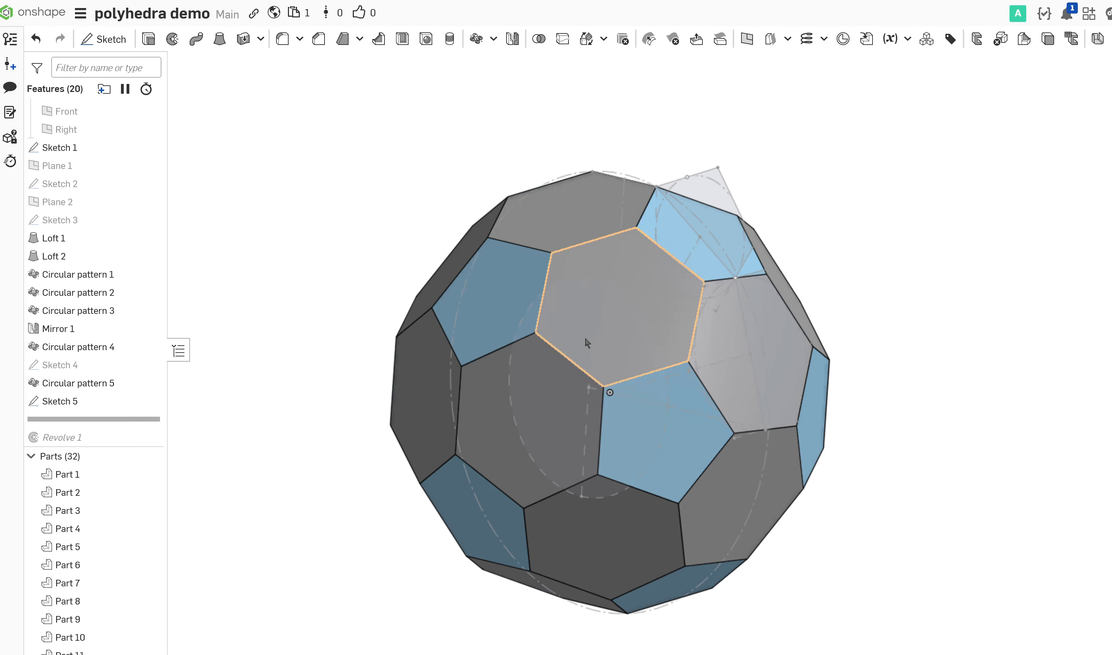
middle_drag(587, 341, 479, 300)
right_drag(488, 300, 467, 308)
middle_drag(472, 309, 470, 338)
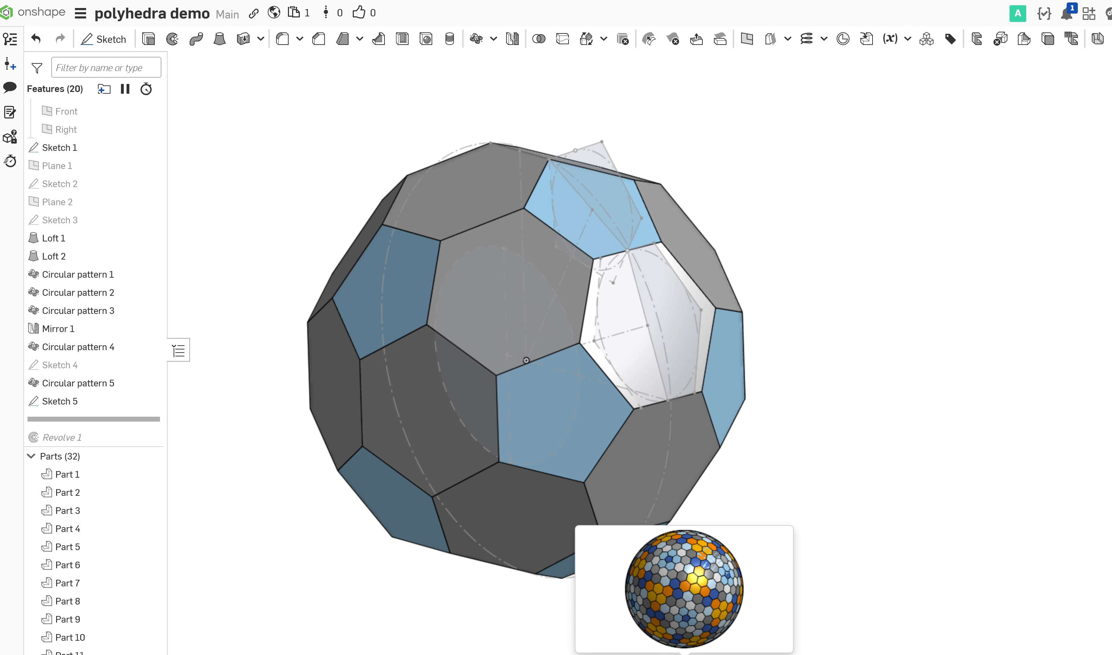
Open the multicoloured hexagon-sphere part studio, roll back before Circular pattern 14, and restore the full feature history
click(684, 654)
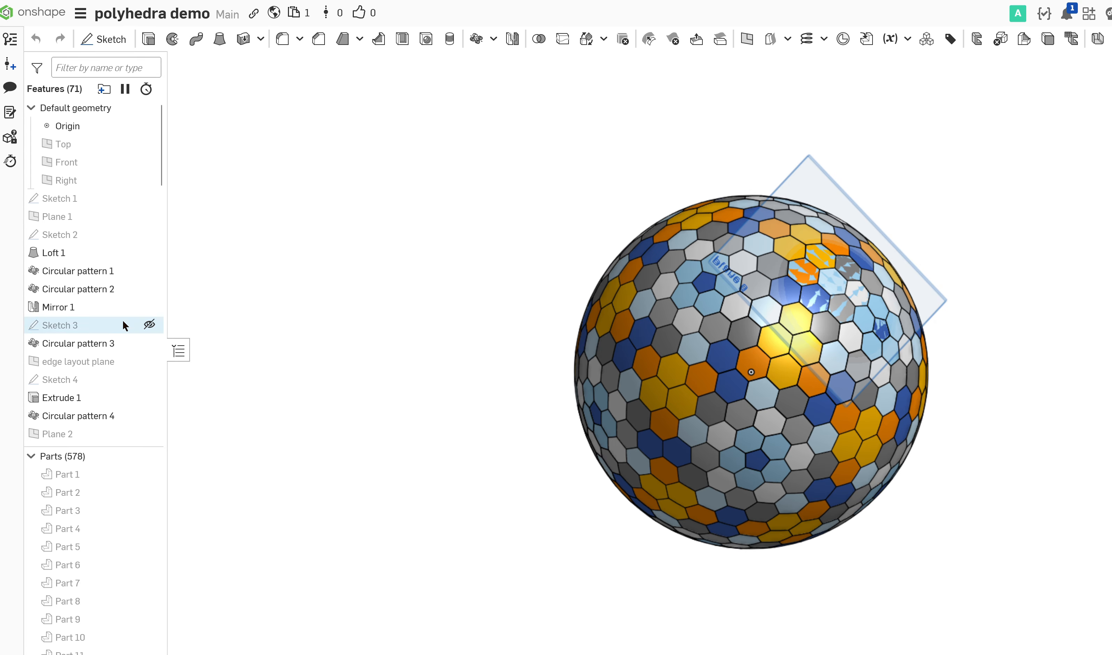
scroll(121, 320, down, 15)
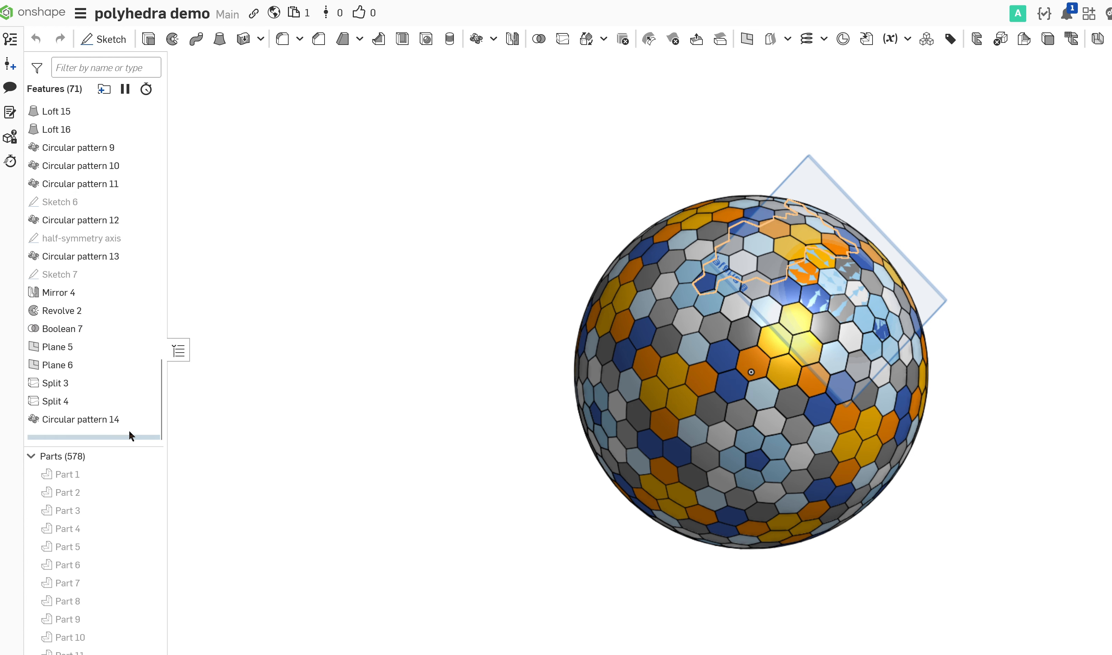
drag(129, 435, 137, 410)
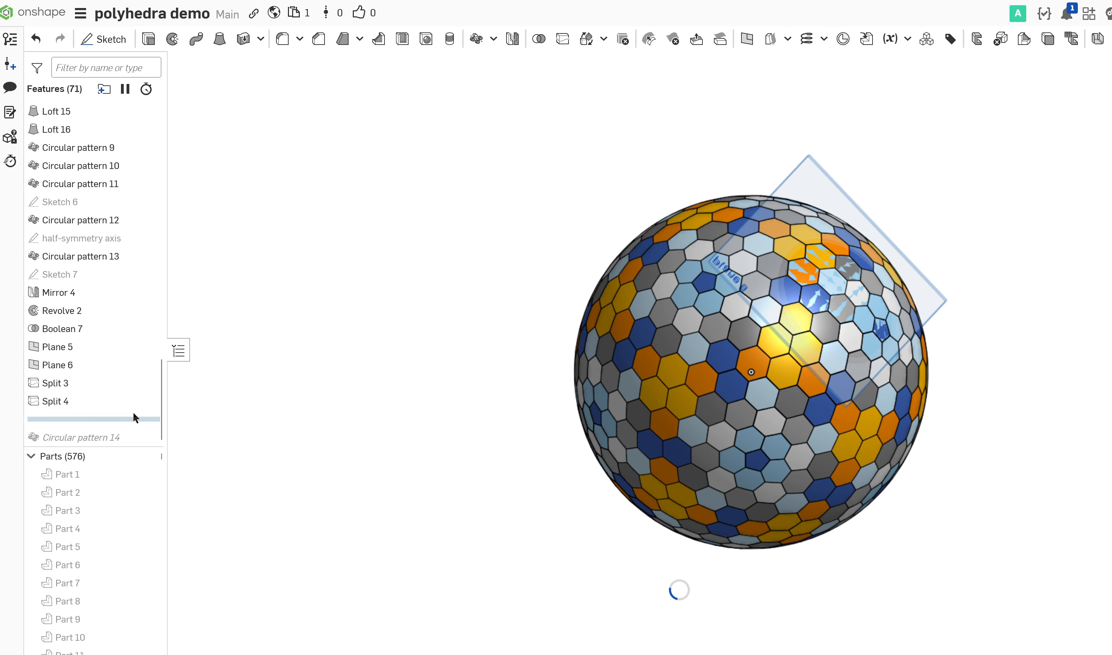
drag(126, 424, 130, 437)
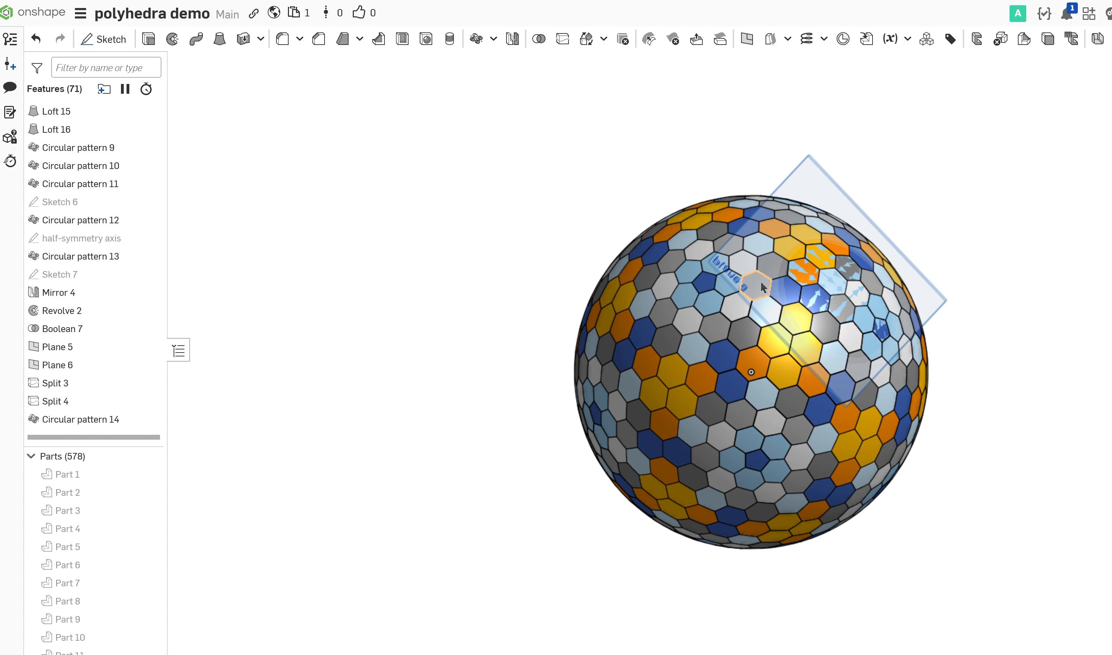
Cut a section view of the hexagon sphere at Plane 5, shift the section plane, and return to the soccer-ball part studio
middle_drag(763, 287, 677, 288)
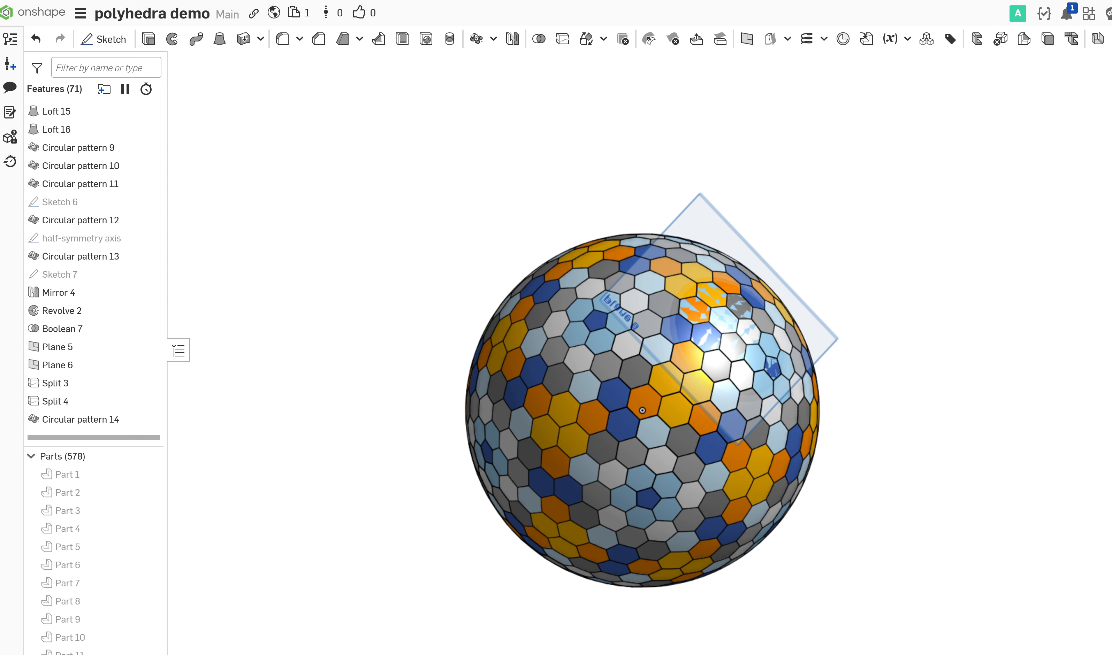
key(shift+x)
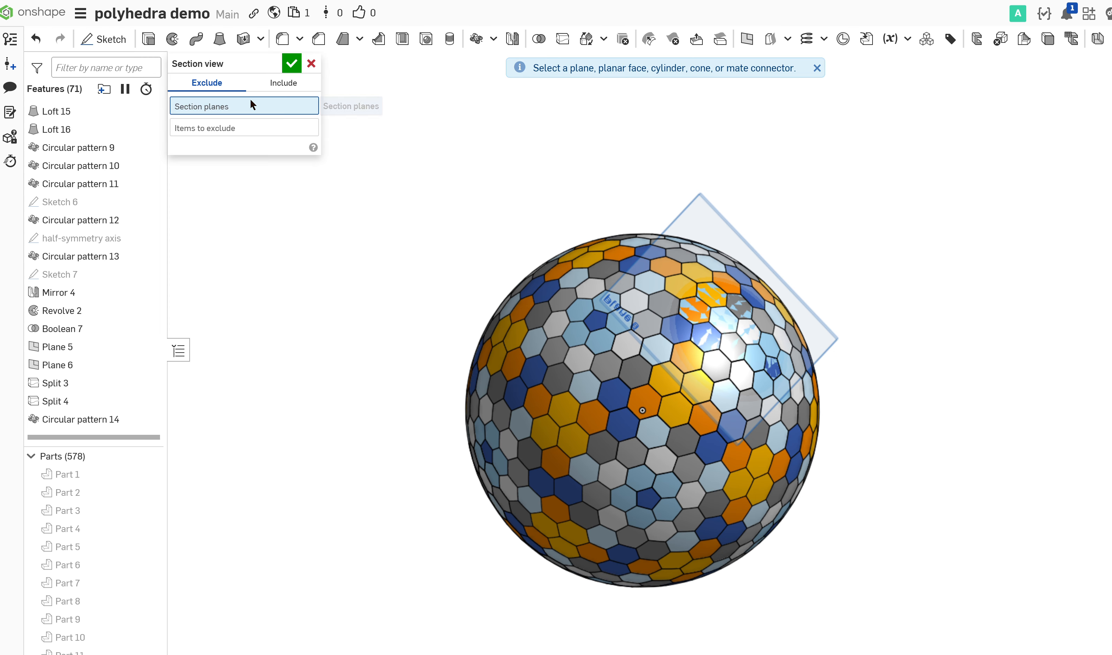
click(719, 225)
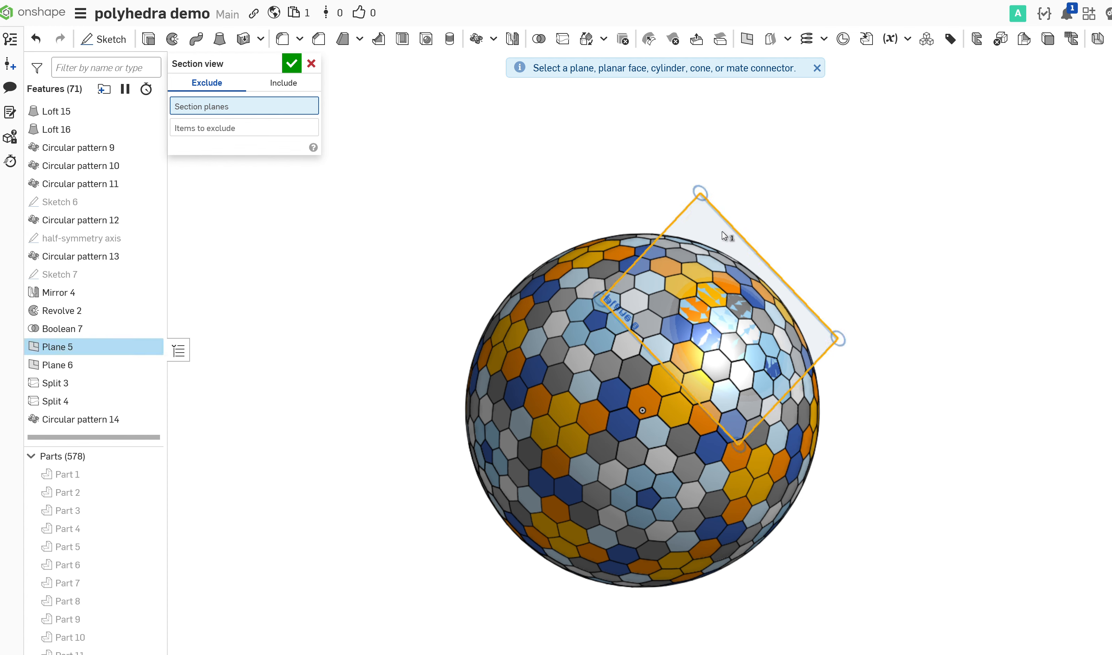
right_drag(878, 287, 880, 259)
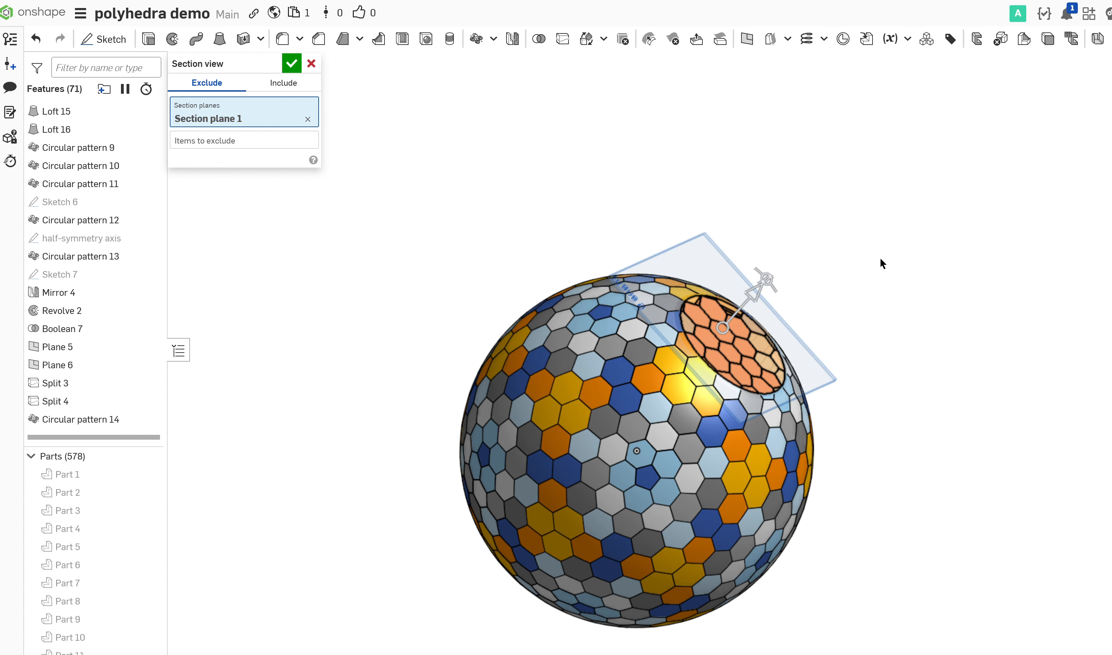
mouse_move(750, 301)
mouse_down()
mouse_move(599, 500)
mouse_move(701, 395)
mouse_move(761, 299)
mouse_move(579, 466)
mouse_move(752, 317)
mouse_up()
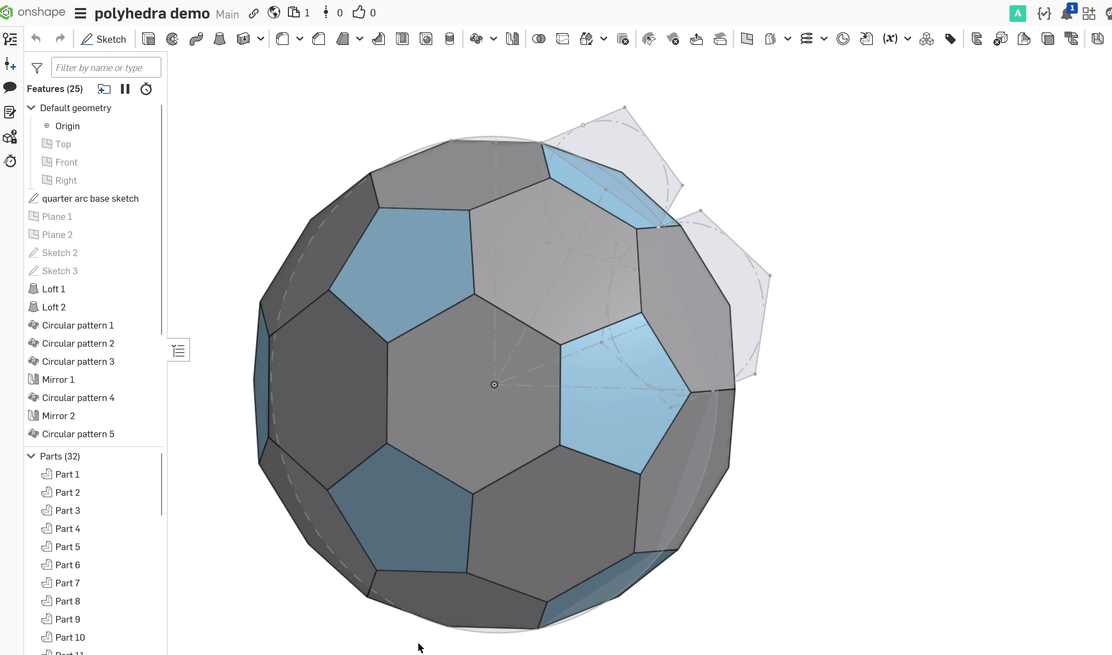
click(404, 653)
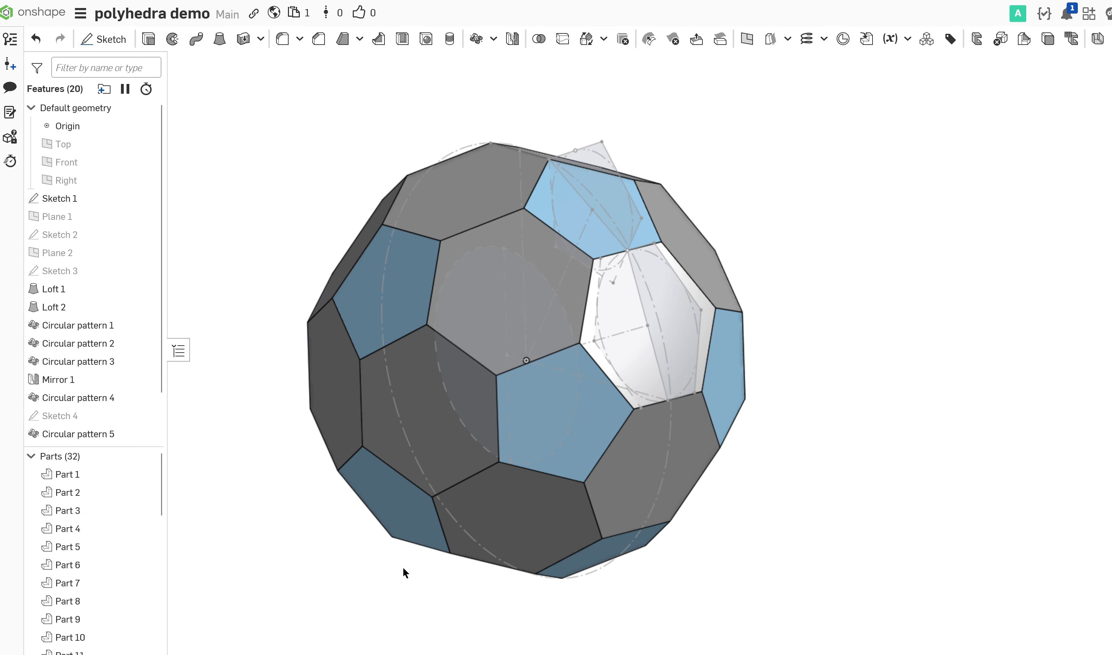